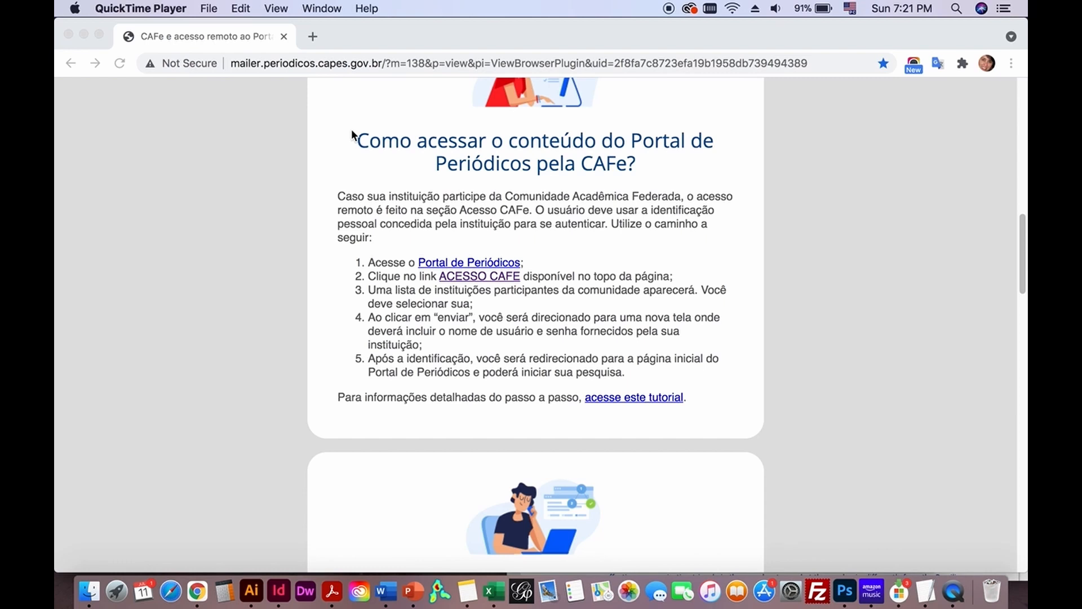
Highlight the site domain in the page address and open the ACESSO CAFE link from the access instructions
click(231, 63)
drag(232, 64, 384, 61)
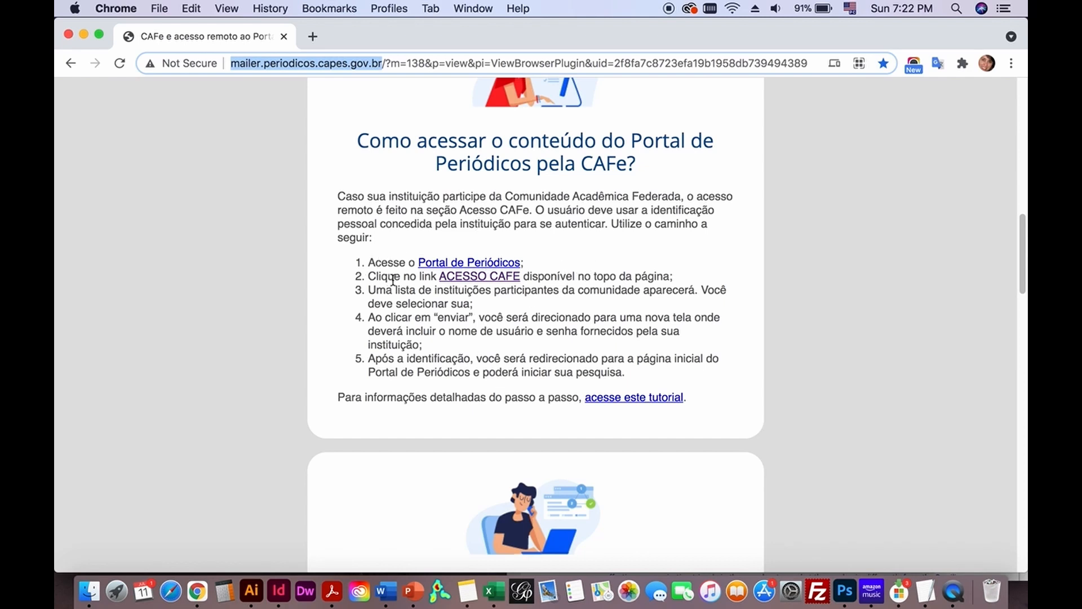
click(480, 276)
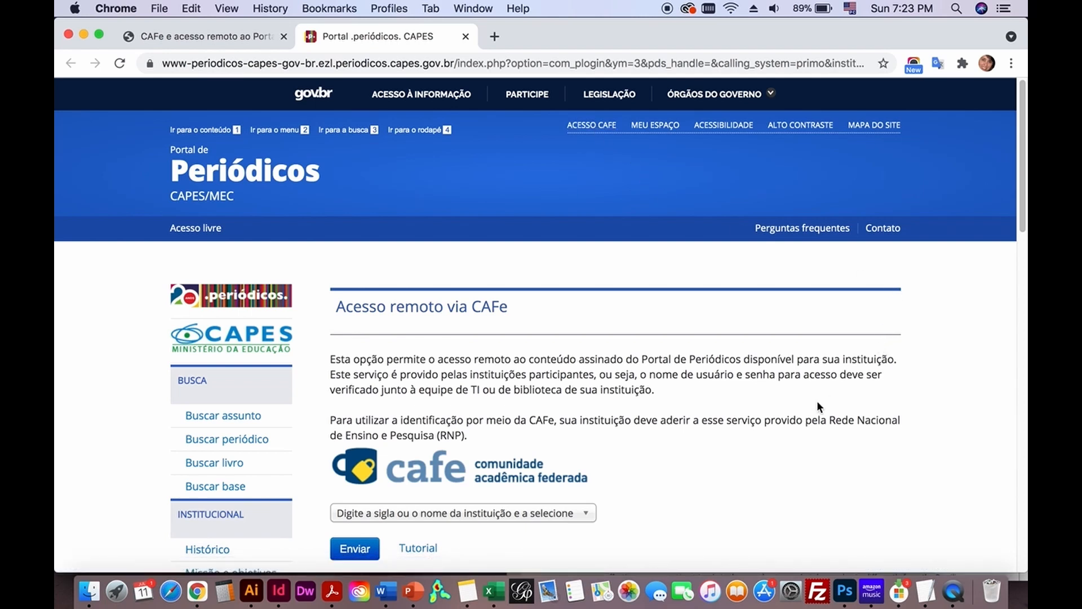
Choose UFSC - Universidade Federal de Santa Catarina as the institution for remote CAFe access and submit it
scroll(817, 389, down, 1)
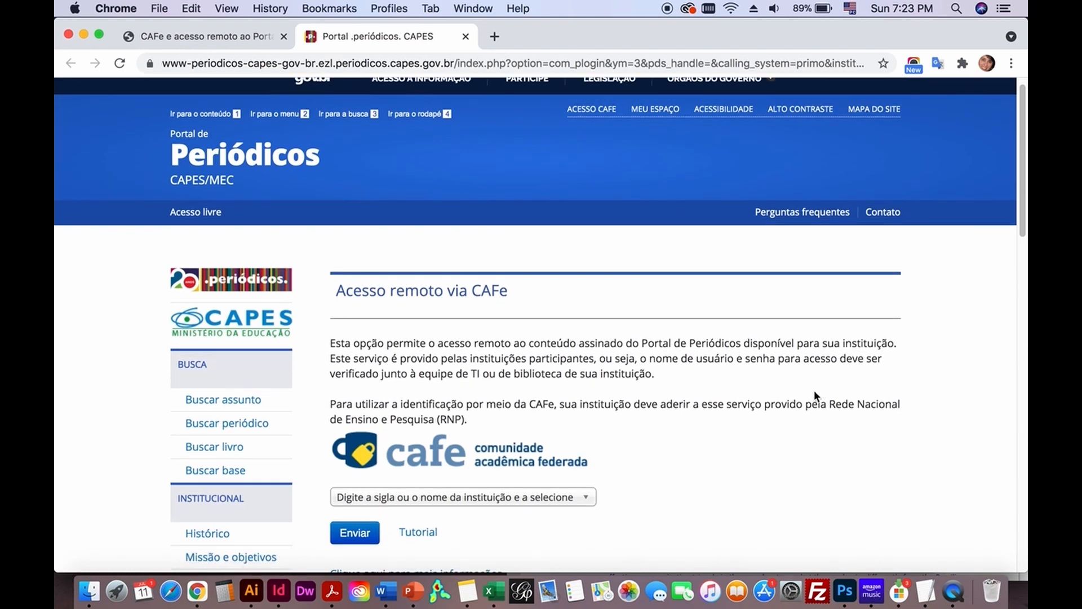
click(577, 506)
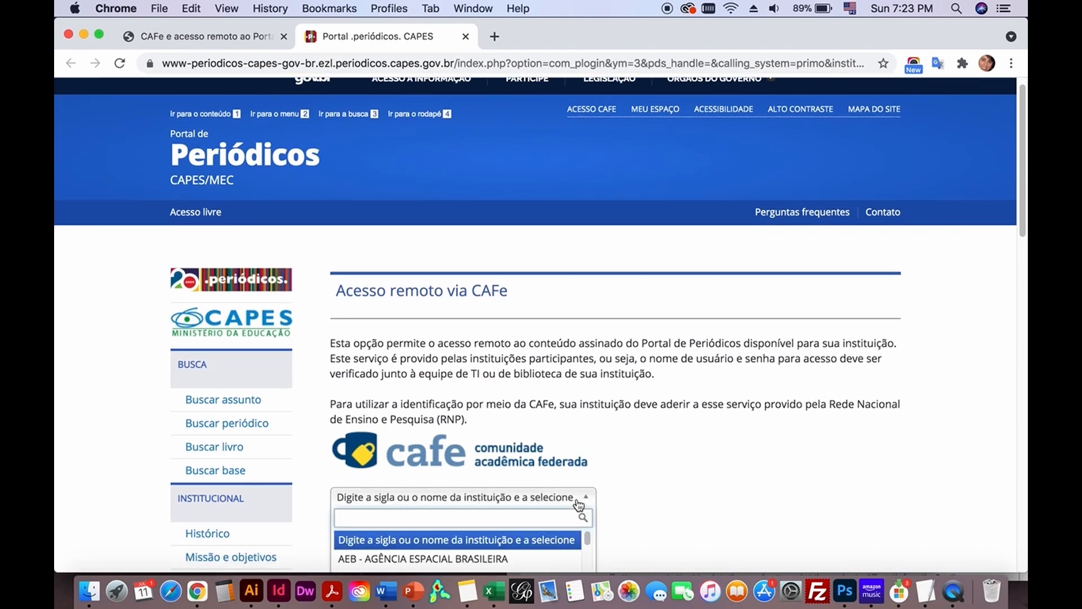
text(UFSC)
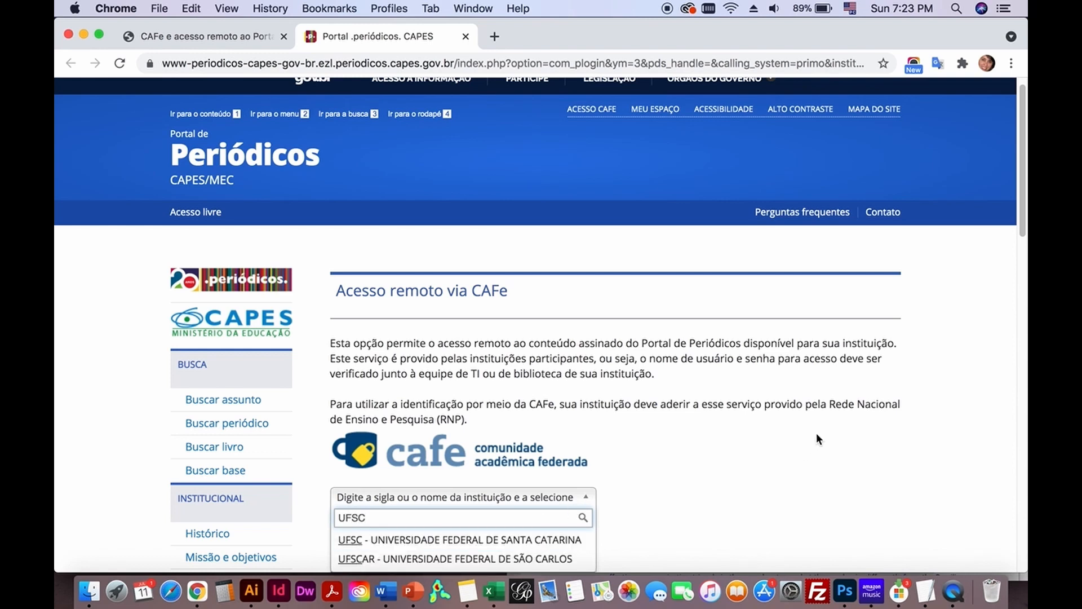
scroll(1023, 228, down, 1)
scroll(1023, 228, down, 3)
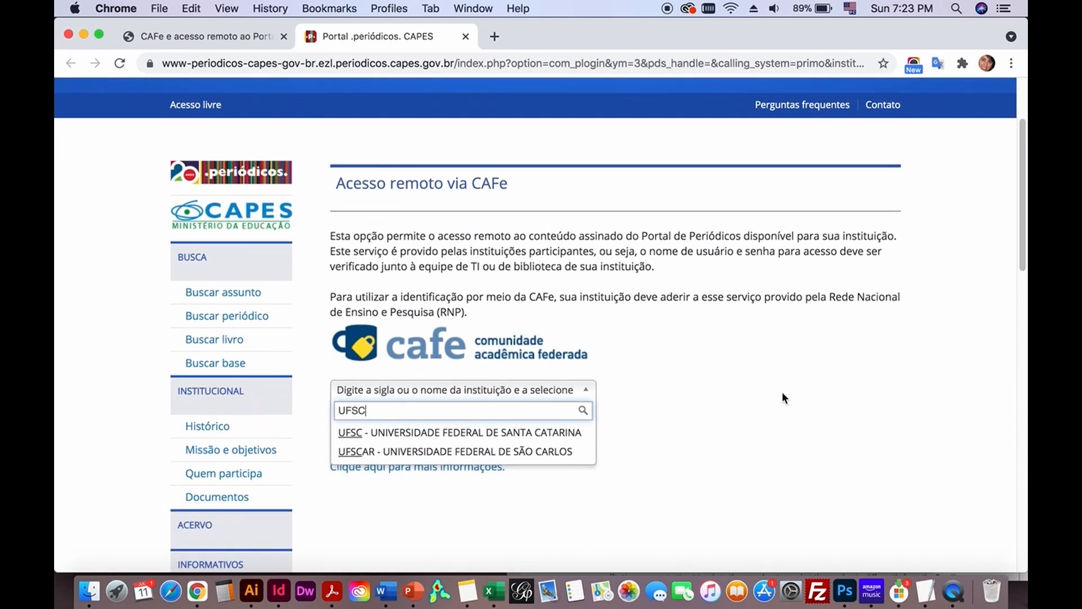
click(455, 434)
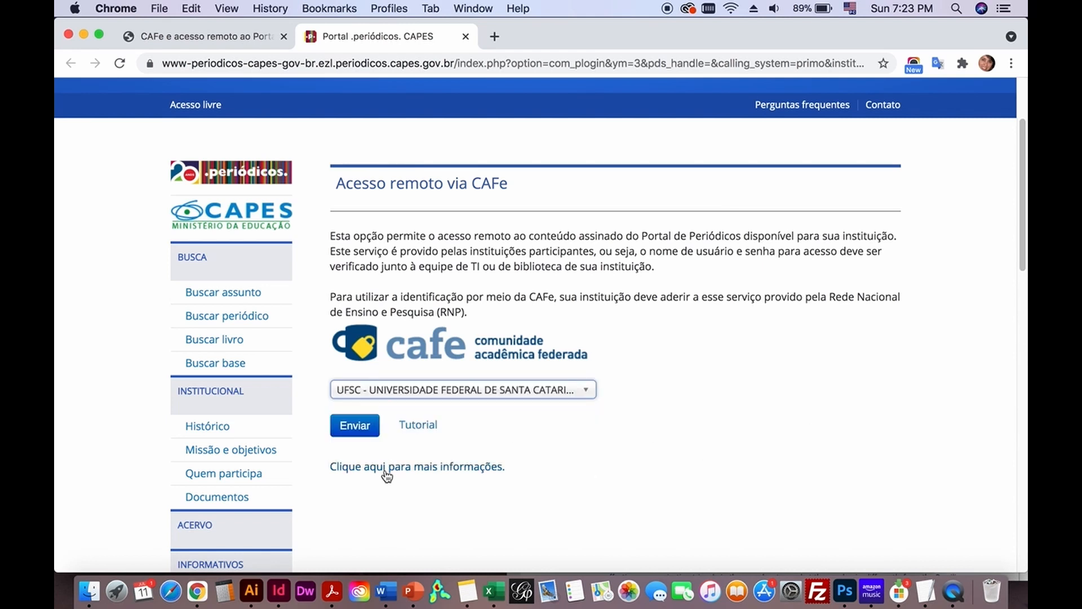
click(357, 429)
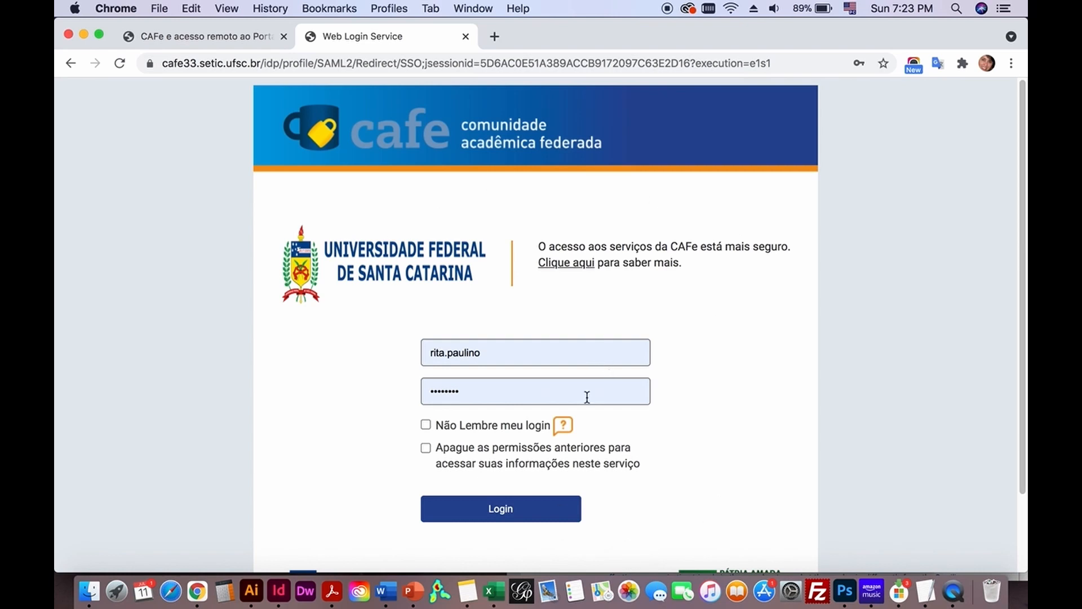
Log in with the prefilled university credentials and accept having the information sent automatically in the future
click(512, 514)
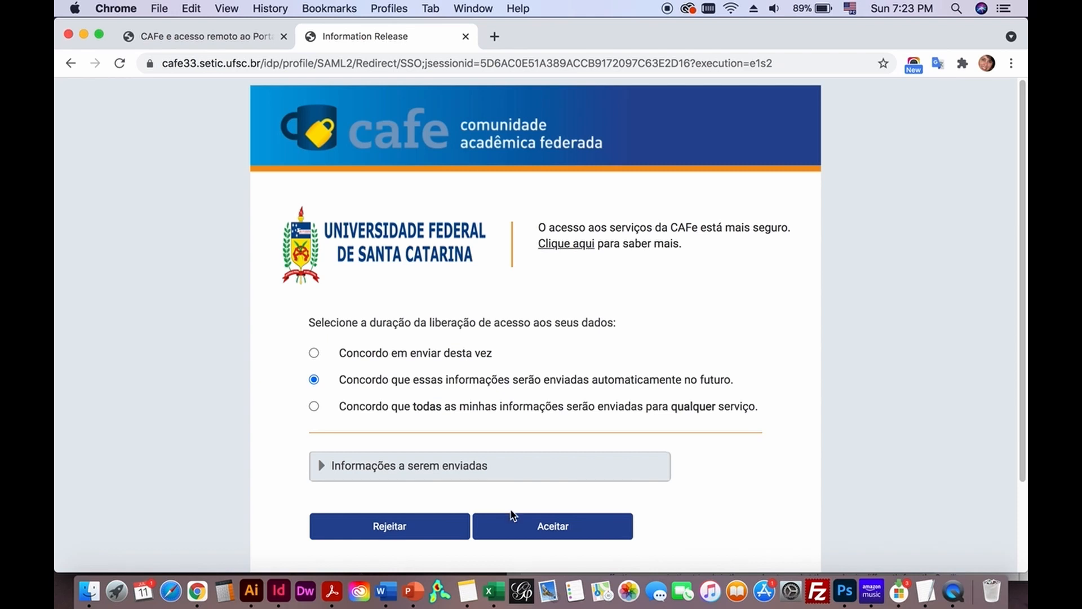
click(567, 533)
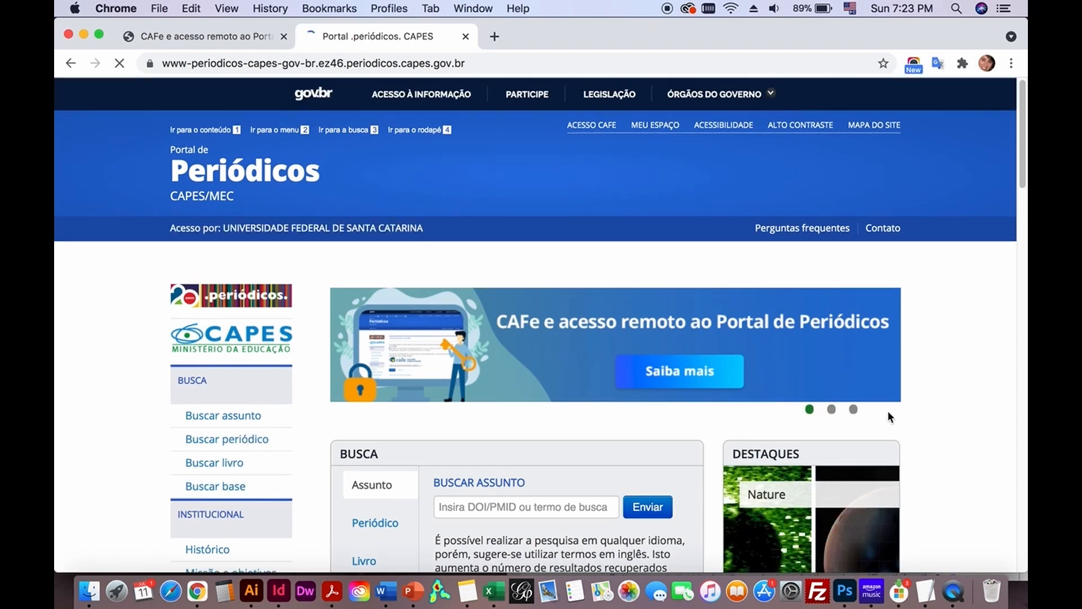
Search the portal's databases for SCOPUS (Elsevier) and open that database from the results
scroll(934, 375, down, 1)
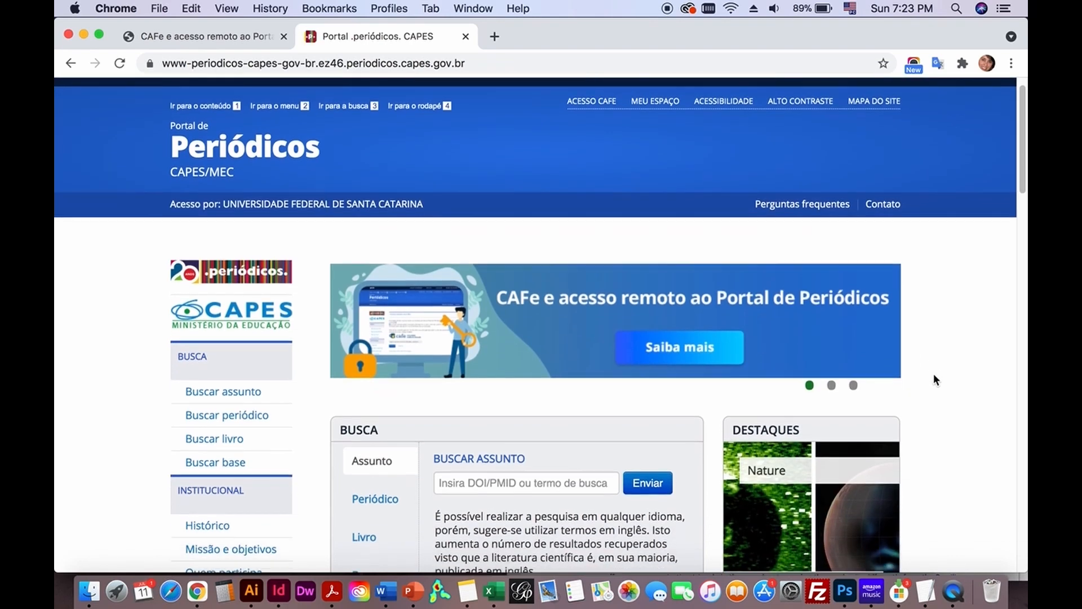
scroll(934, 375, up, 1)
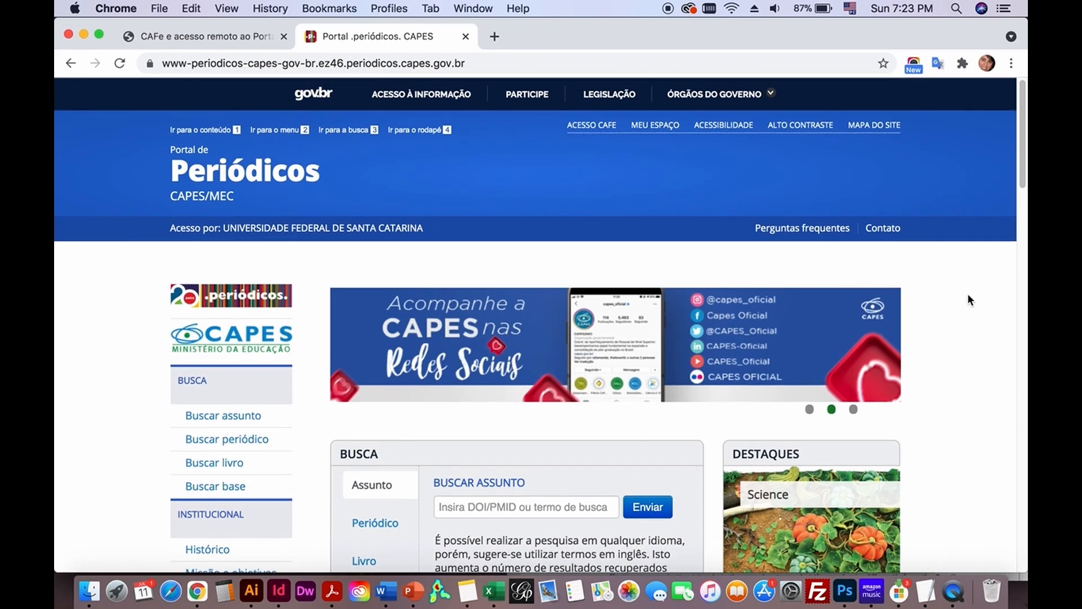
scroll(967, 299, down, 10)
scroll(968, 298, up, 4)
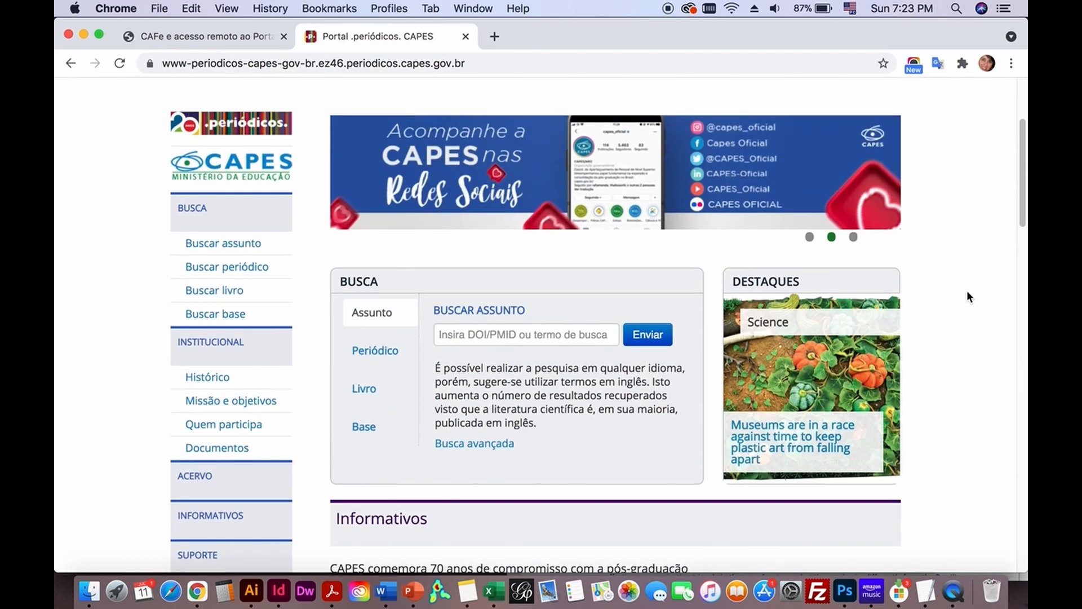
scroll(967, 290, down, 1)
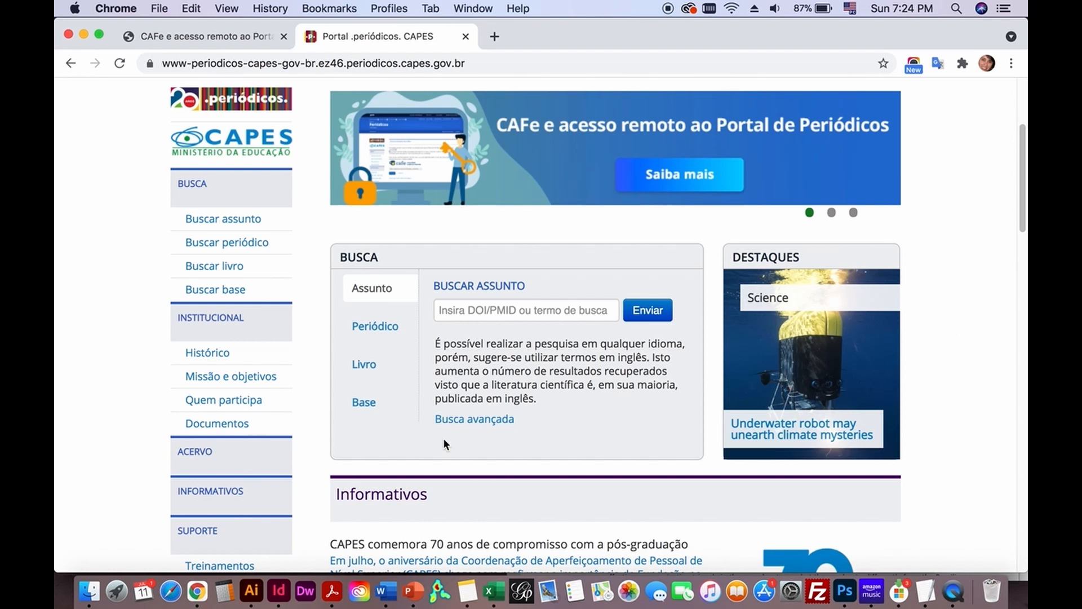
click(366, 404)
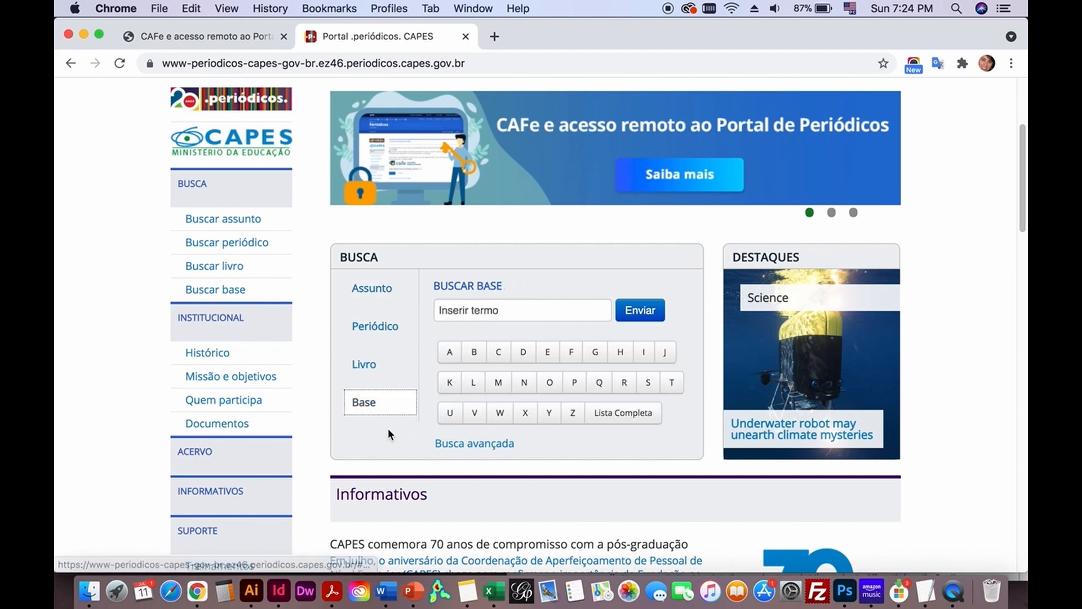
click(464, 317)
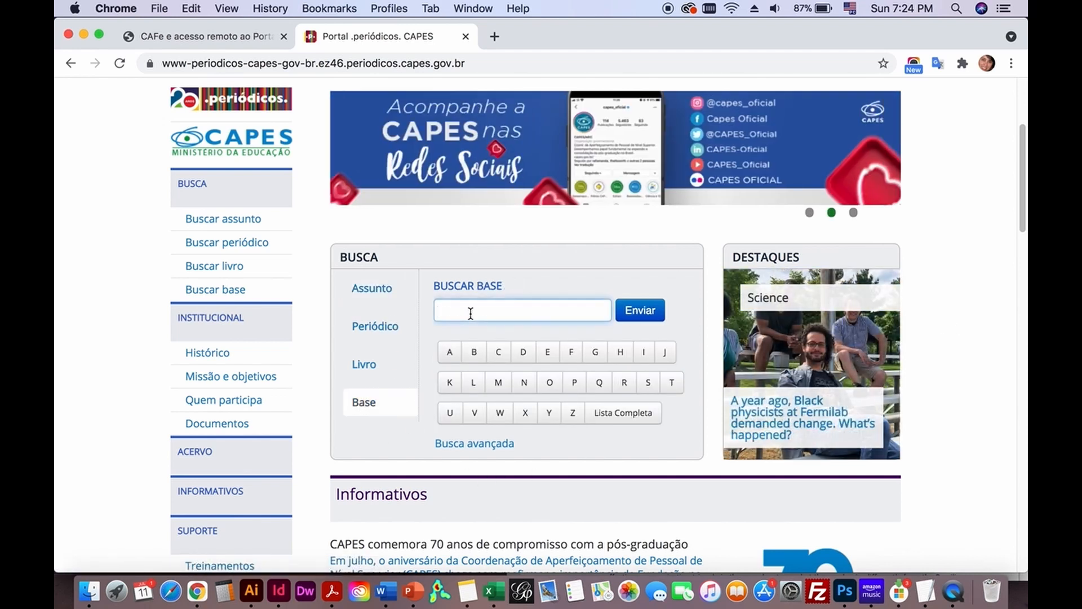
text(Scopu)
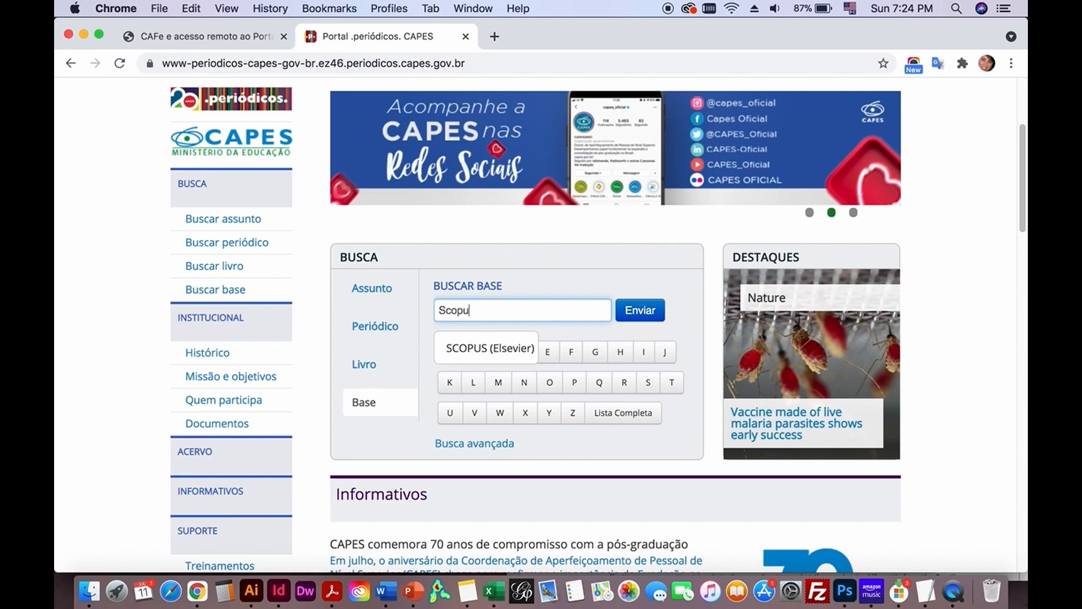
click(490, 349)
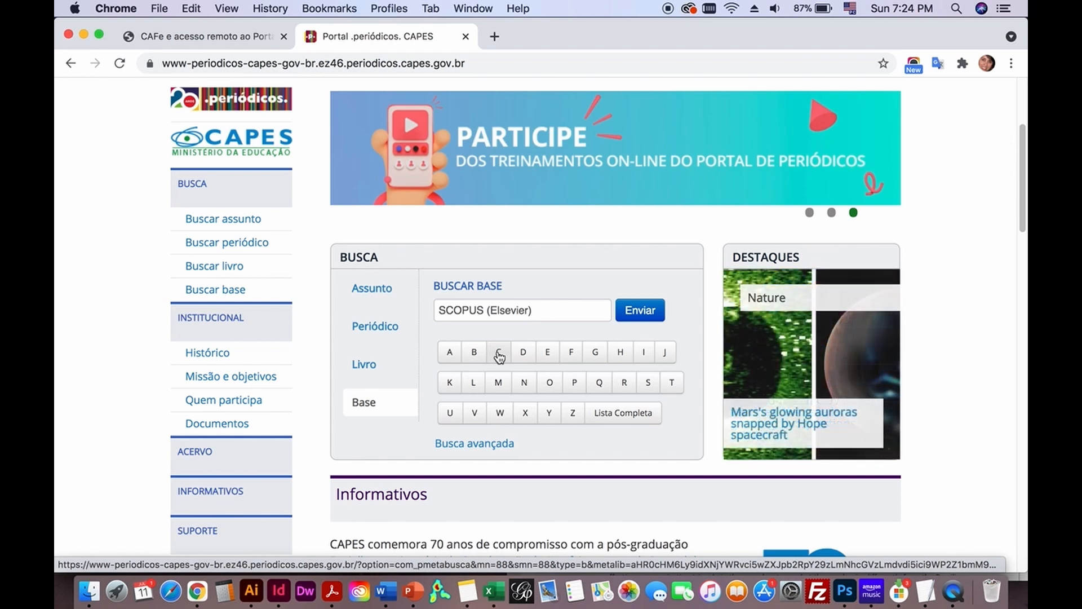
click(637, 313)
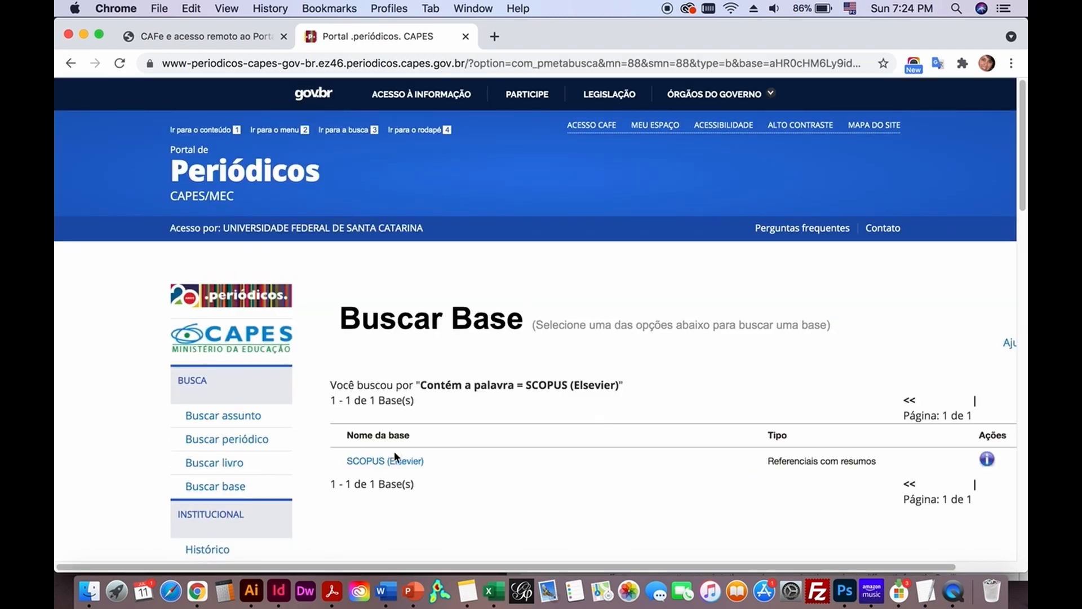
click(394, 462)
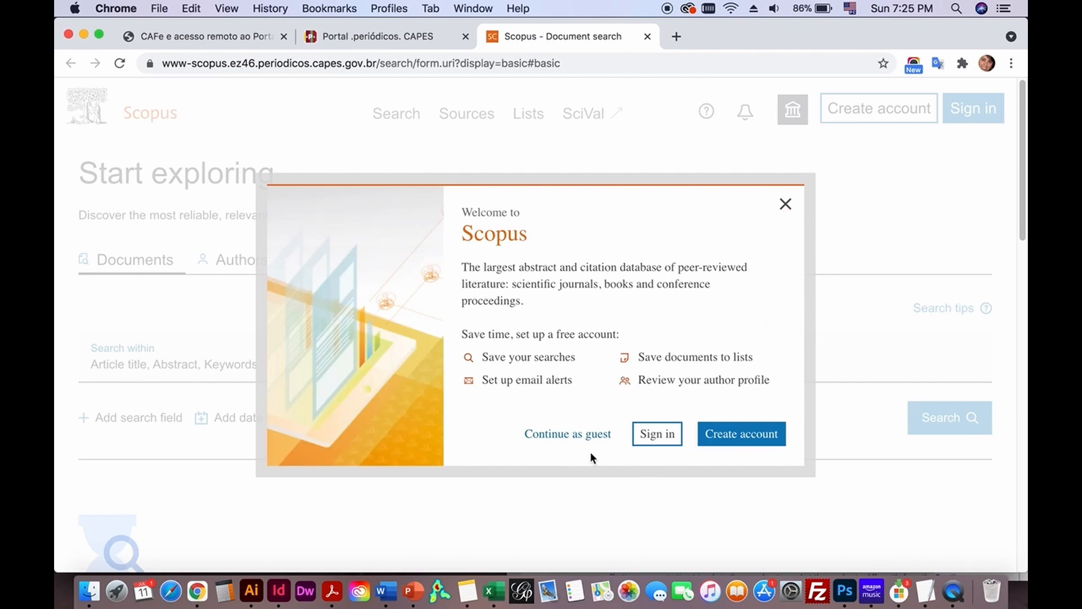
Dismiss the Scopus welcome message and search documents for Twitter within article title, abstract and keywords
click(784, 207)
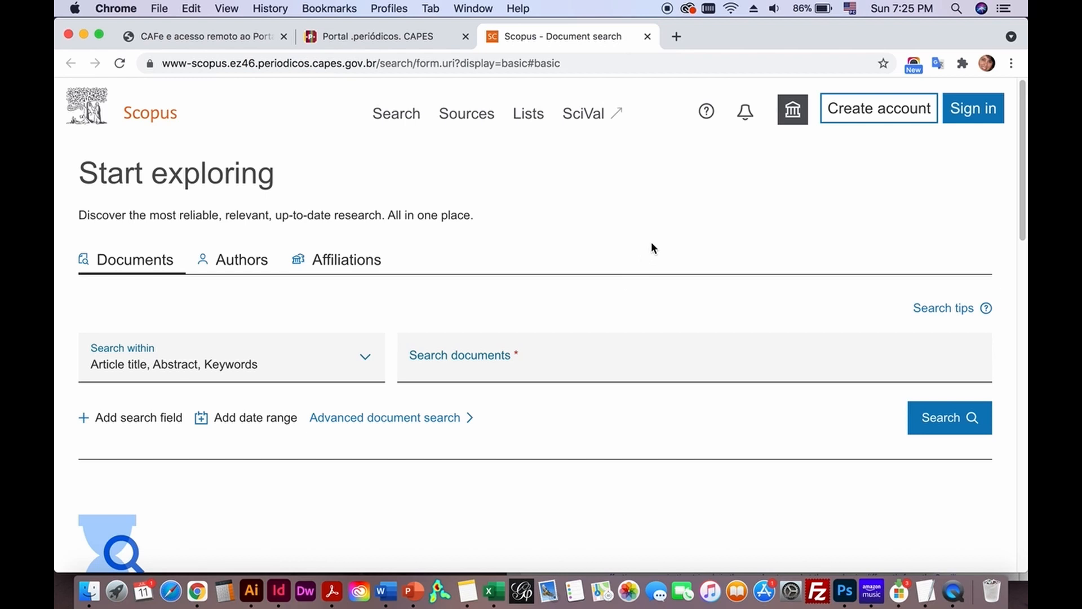
scroll(651, 242, down, 1)
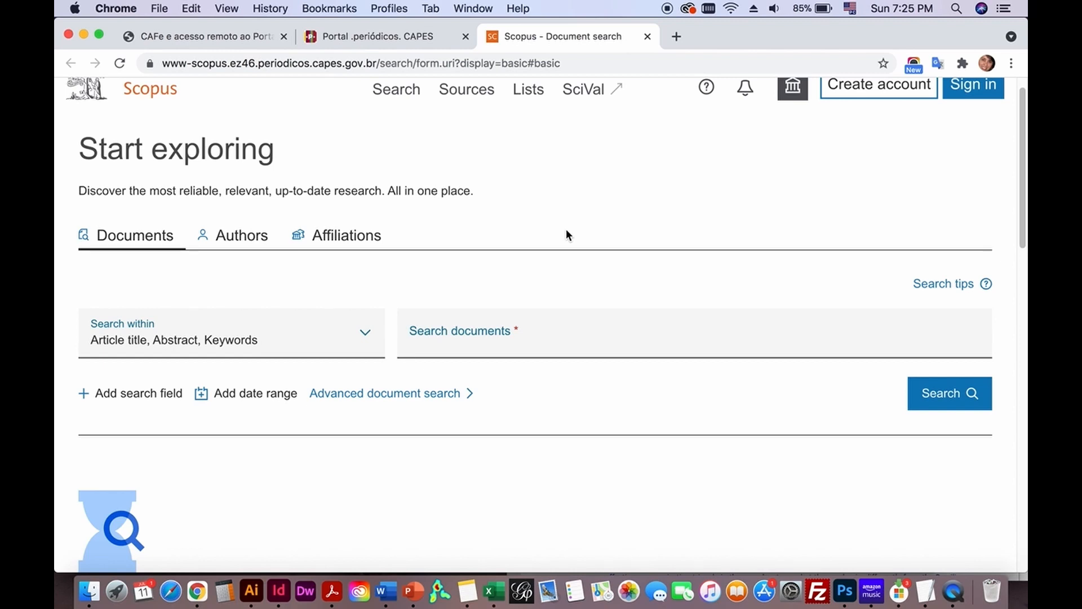
click(488, 331)
text(T)
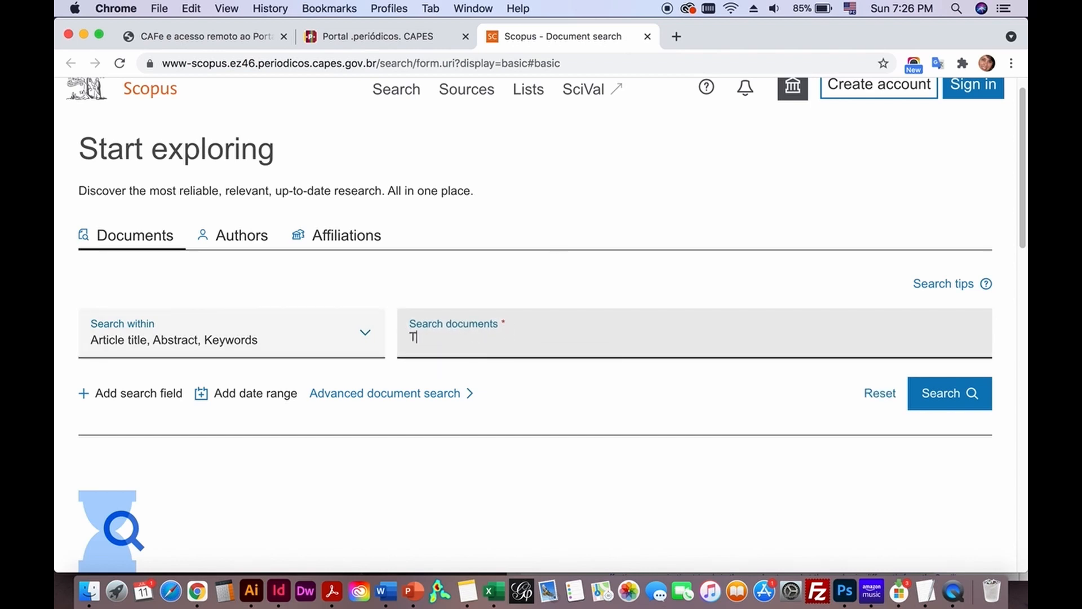
text(witter)
click(949, 404)
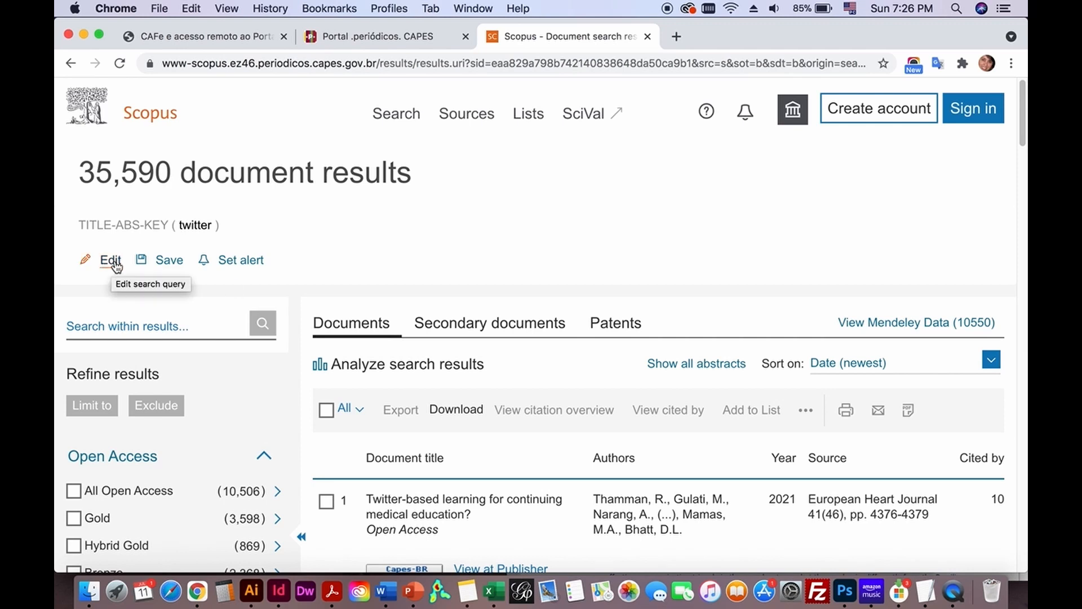
Reopen the Twitter document search query for editing from the results and from the search history
scroll(674, 224, down, 3)
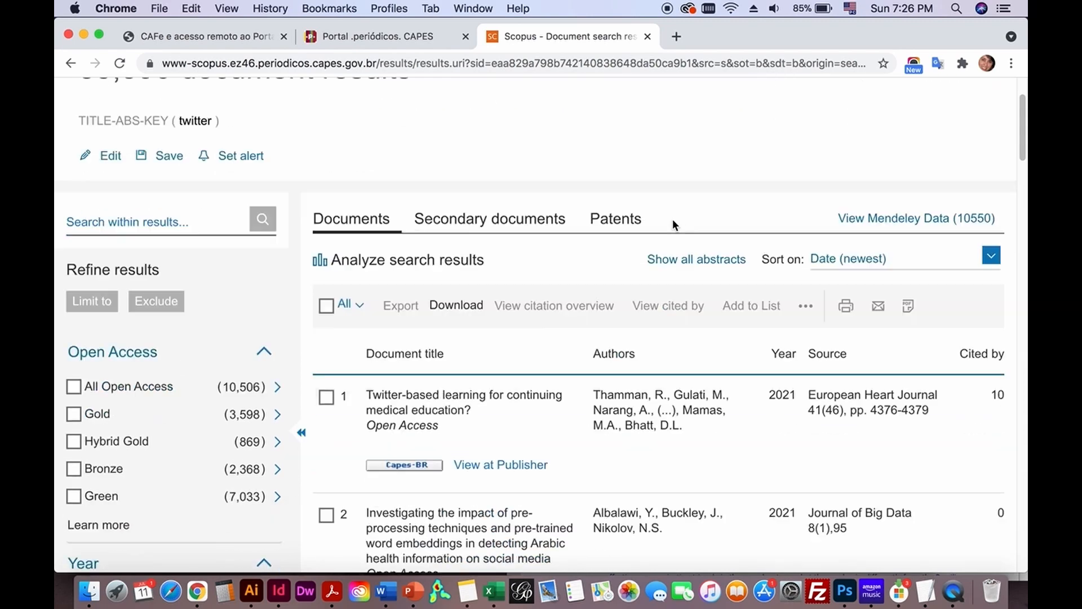
scroll(672, 224, up, 3)
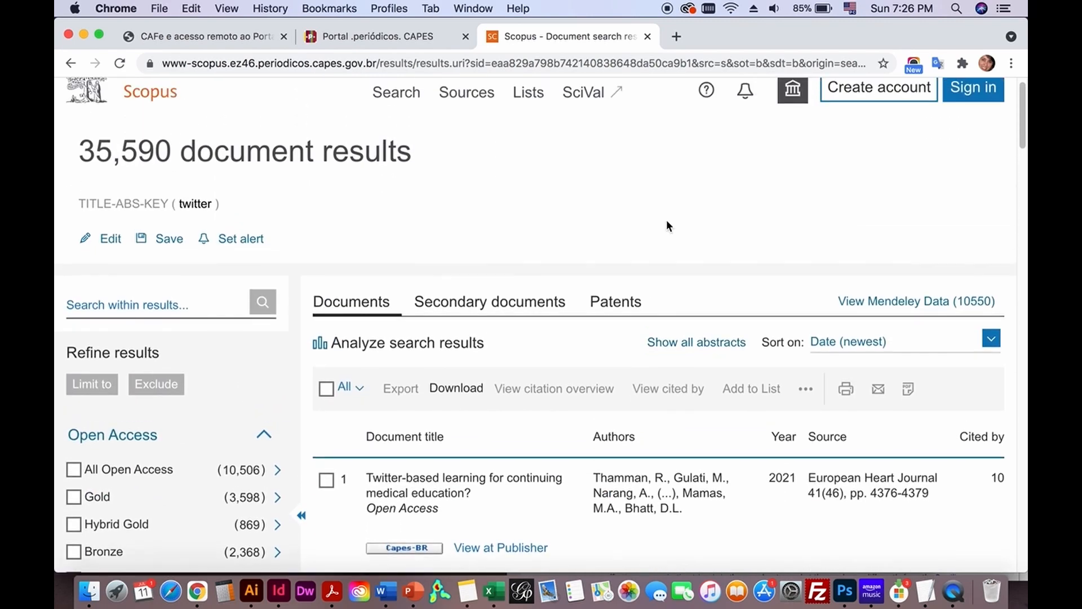
click(111, 240)
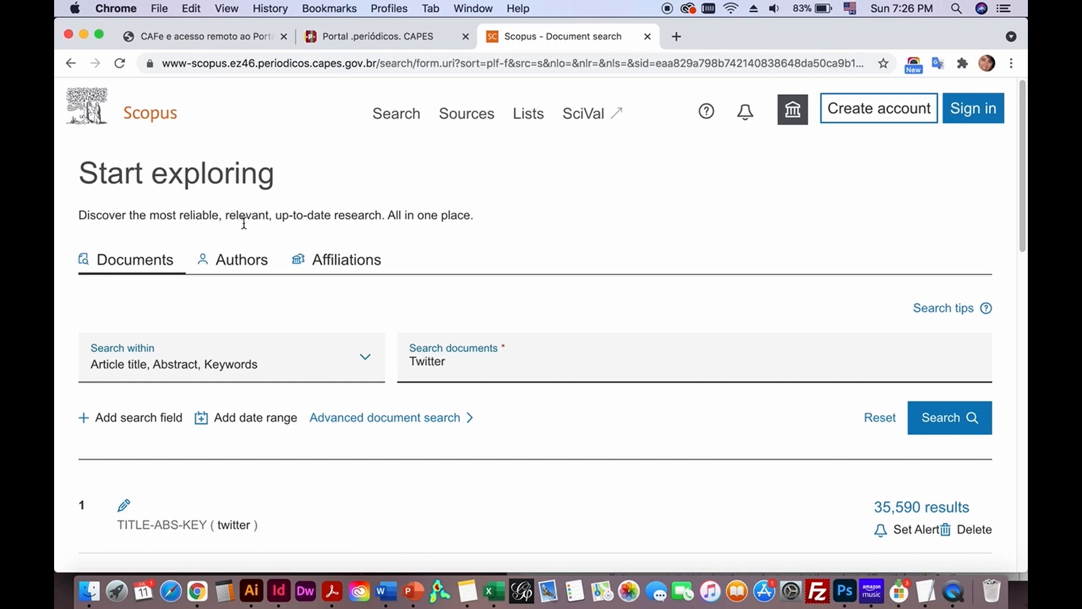
scroll(512, 227, down, 3)
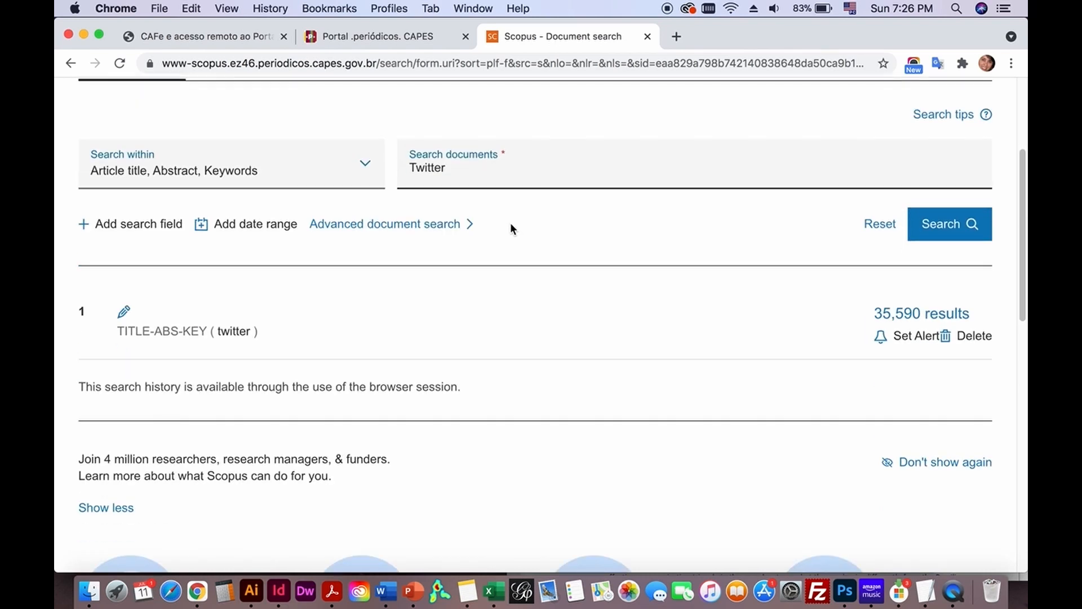
scroll(509, 228, up, 1)
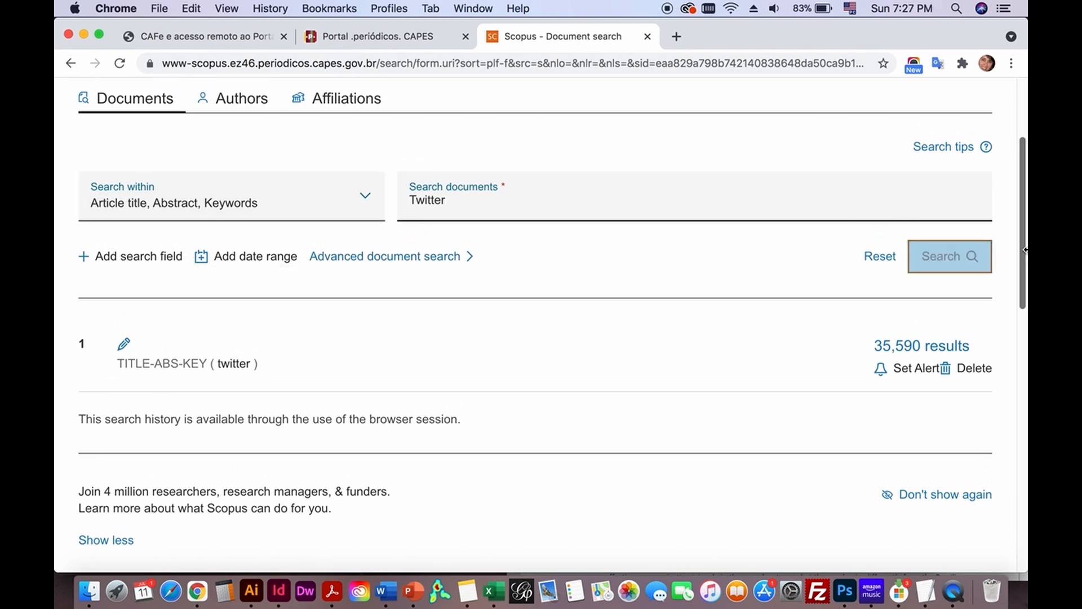
drag(1022, 261, 997, 220)
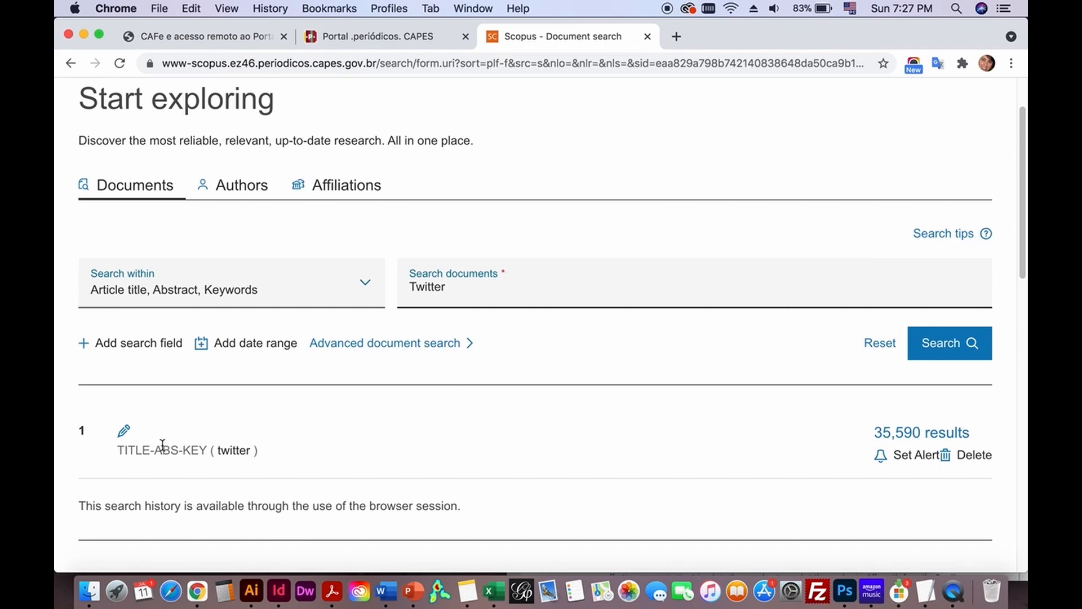
click(125, 434)
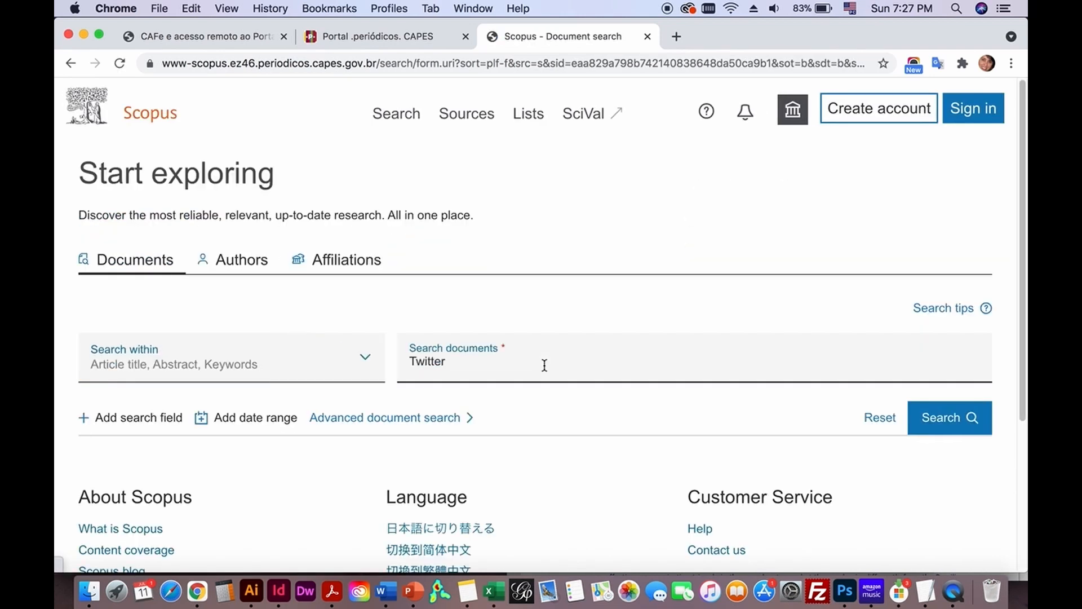
Add a second search field combined with AND, enter Social media in it, and run the document search
click(141, 420)
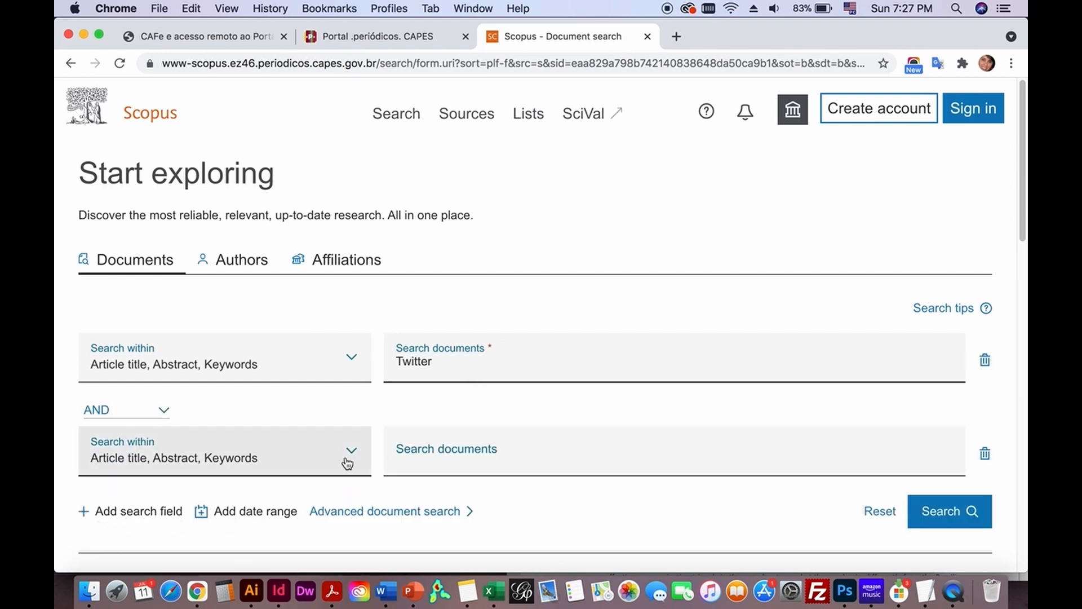
click(439, 451)
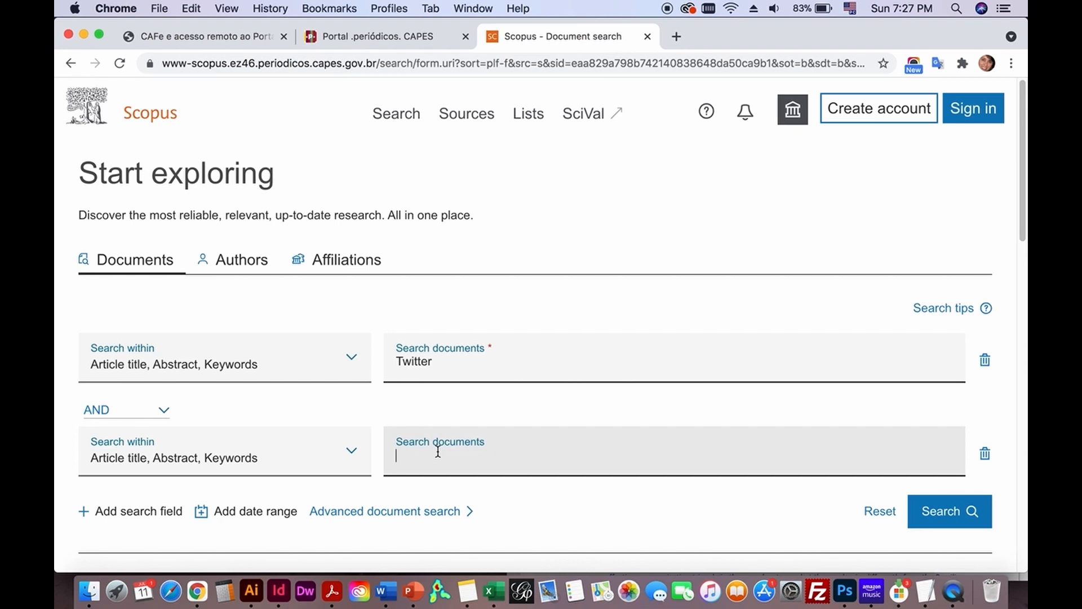
text(Social mei)
key(BackSpace)
text(edia)
click(948, 513)
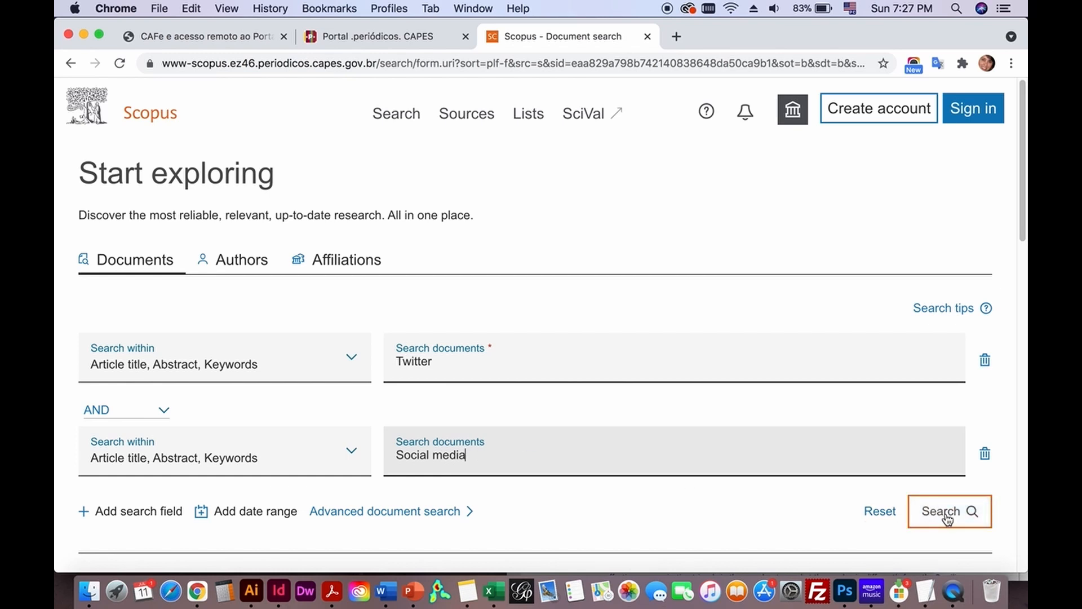
click(947, 516)
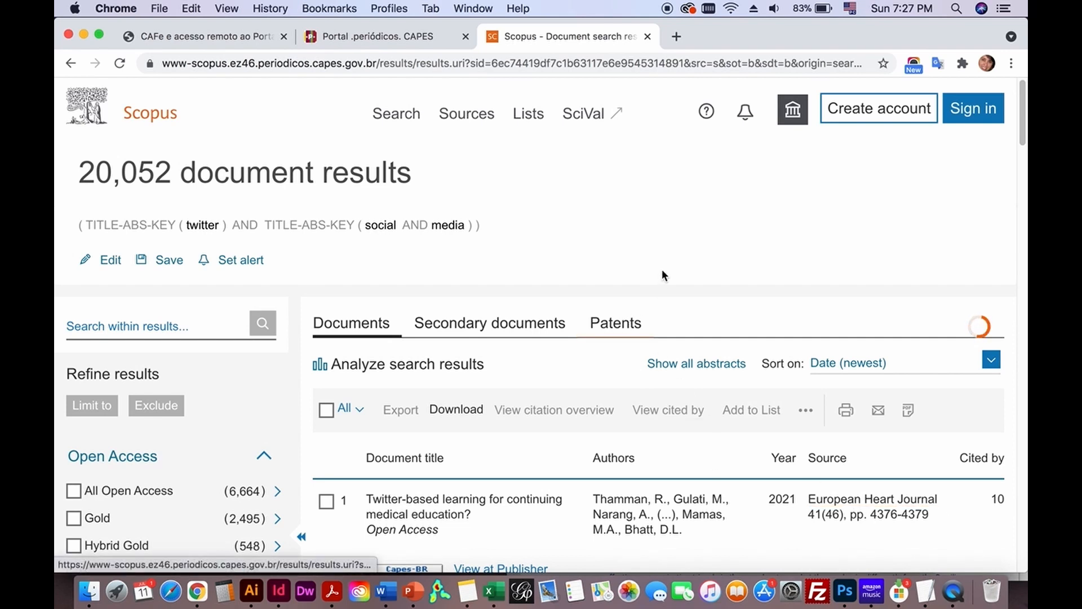
Limit the document results to the publication years 2021 and 2020
scroll(688, 245, down, 2)
scroll(687, 244, down, 6)
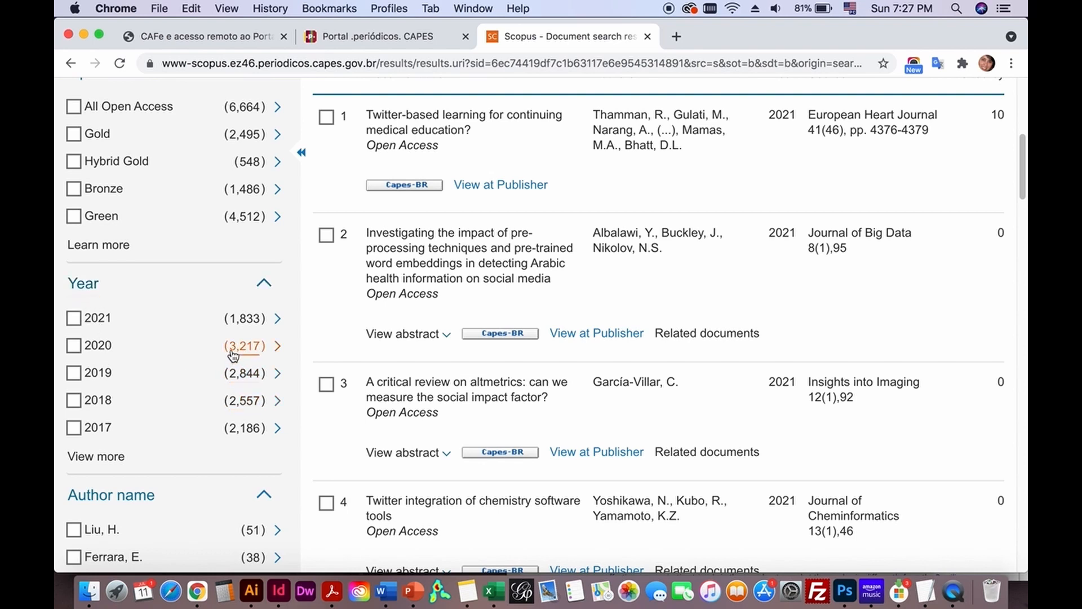
click(75, 348)
click(73, 319)
scroll(186, 344, up, 5)
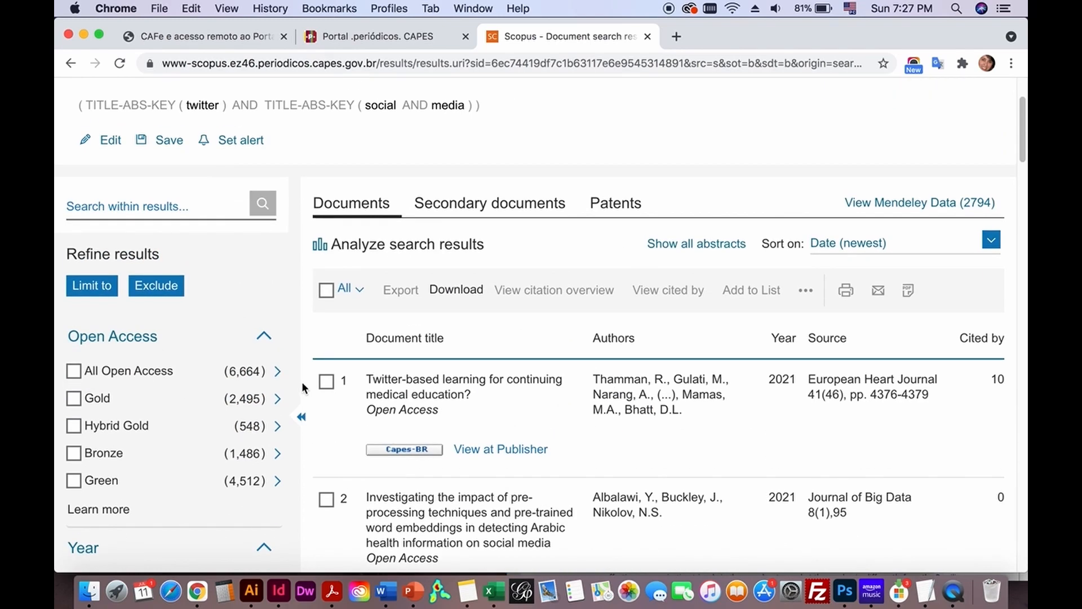
scroll(275, 346, down, 10)
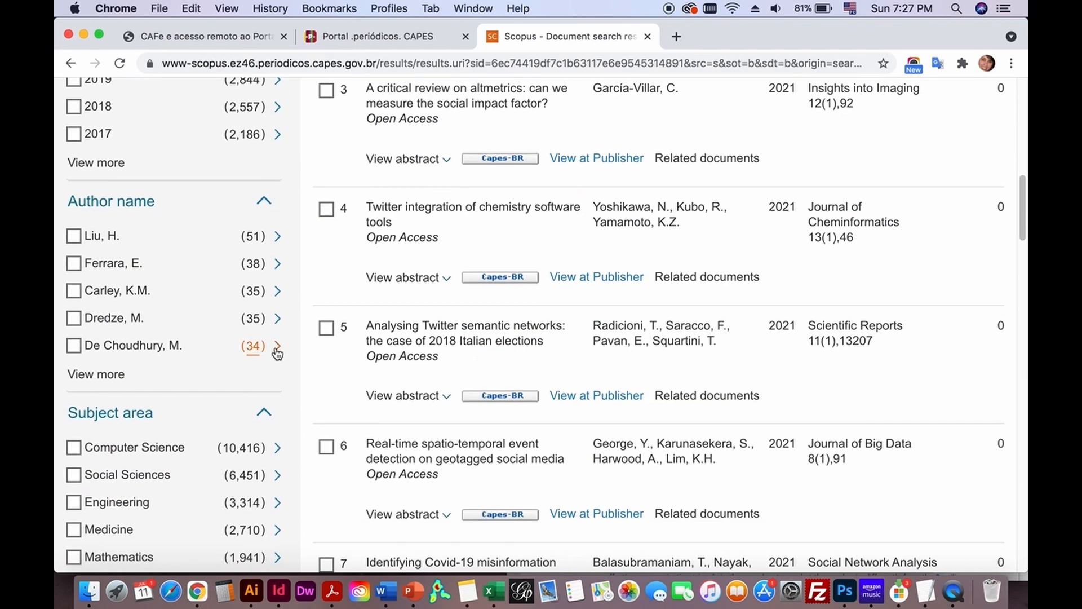
scroll(275, 346, down, 1)
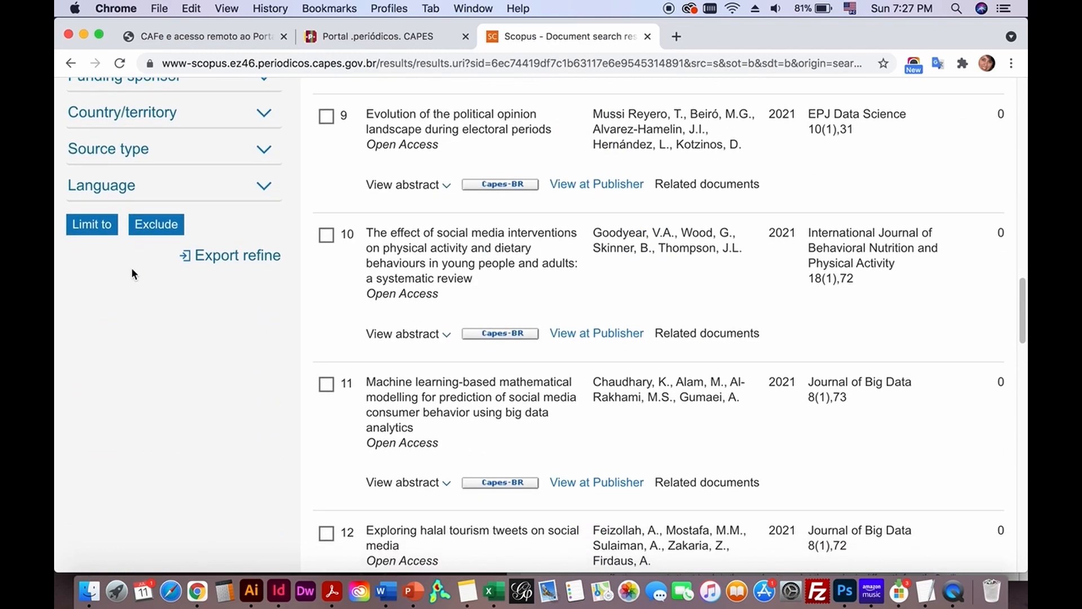
click(97, 228)
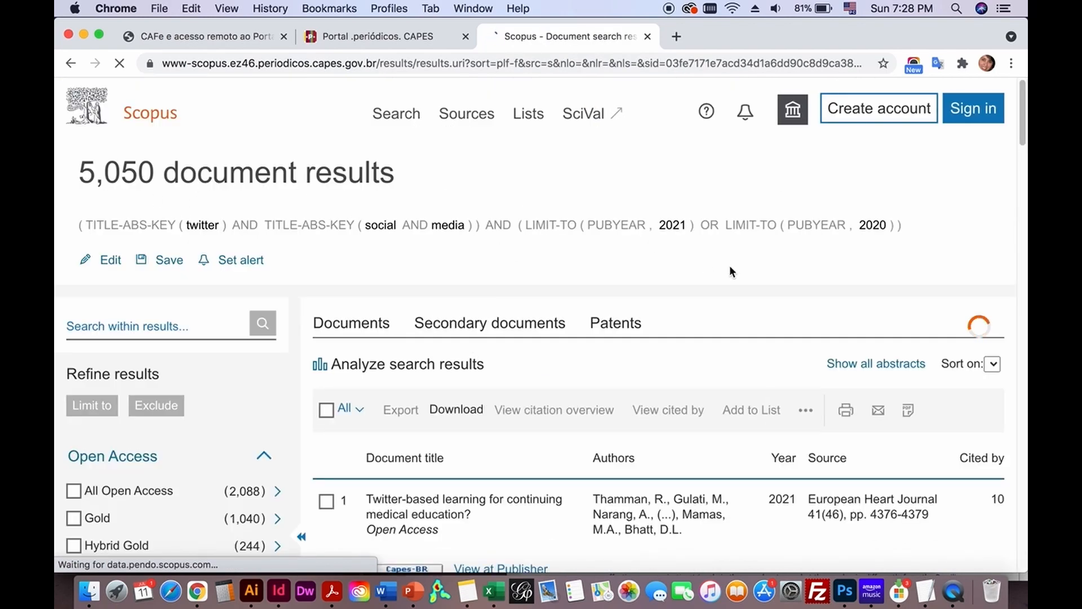
Look through the filtered document list, checking titles, authors, years, sources and the available refinement filters
scroll(721, 257, down, 5)
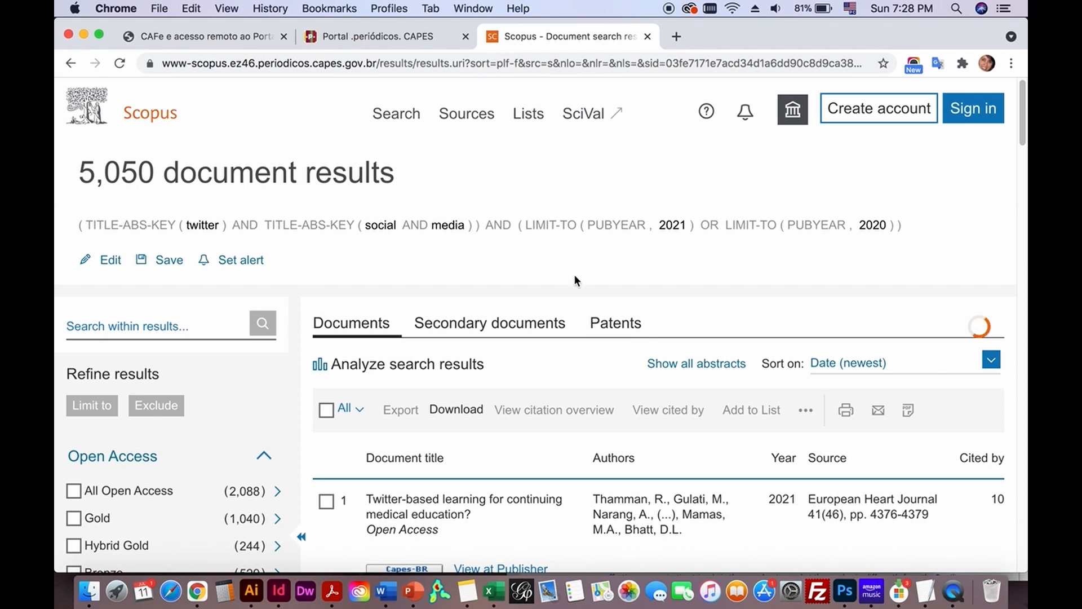
scroll(818, 299, down, 4)
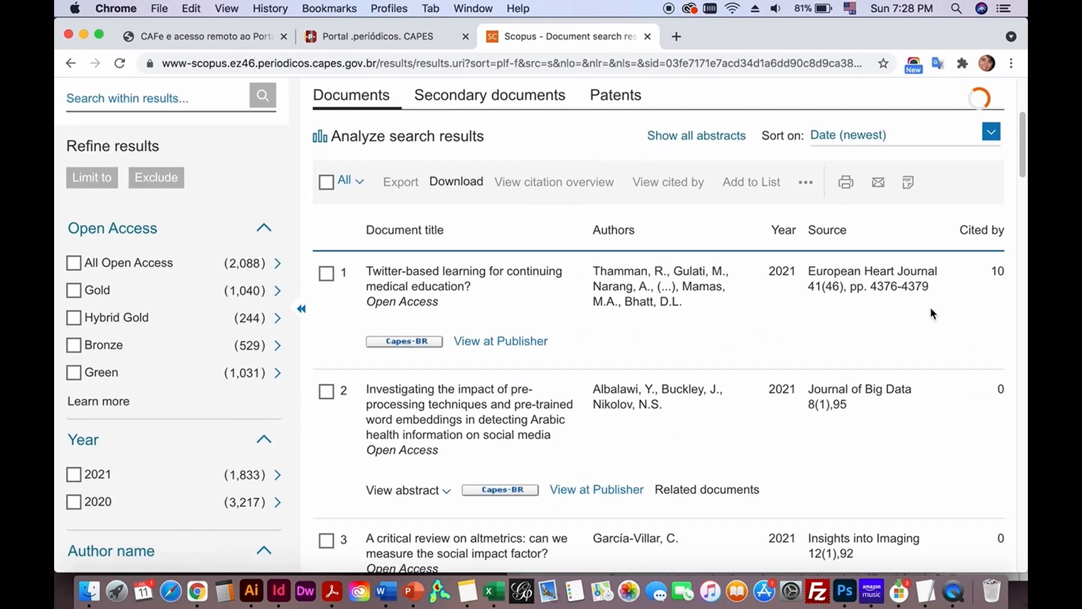
scroll(930, 313, down, 3)
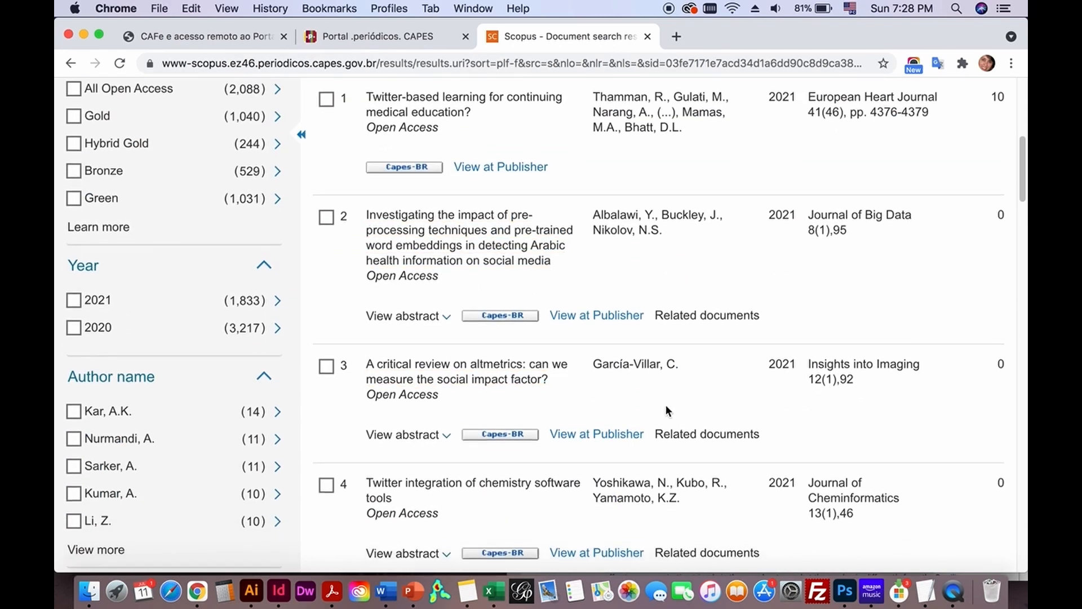
scroll(666, 410, down, 1)
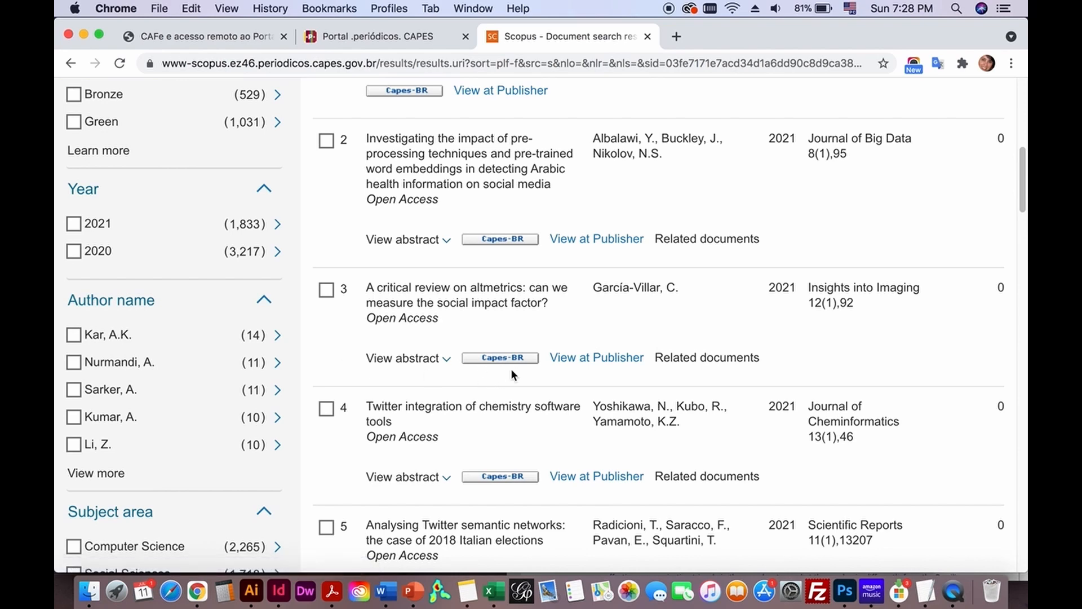
scroll(641, 380, down, 3)
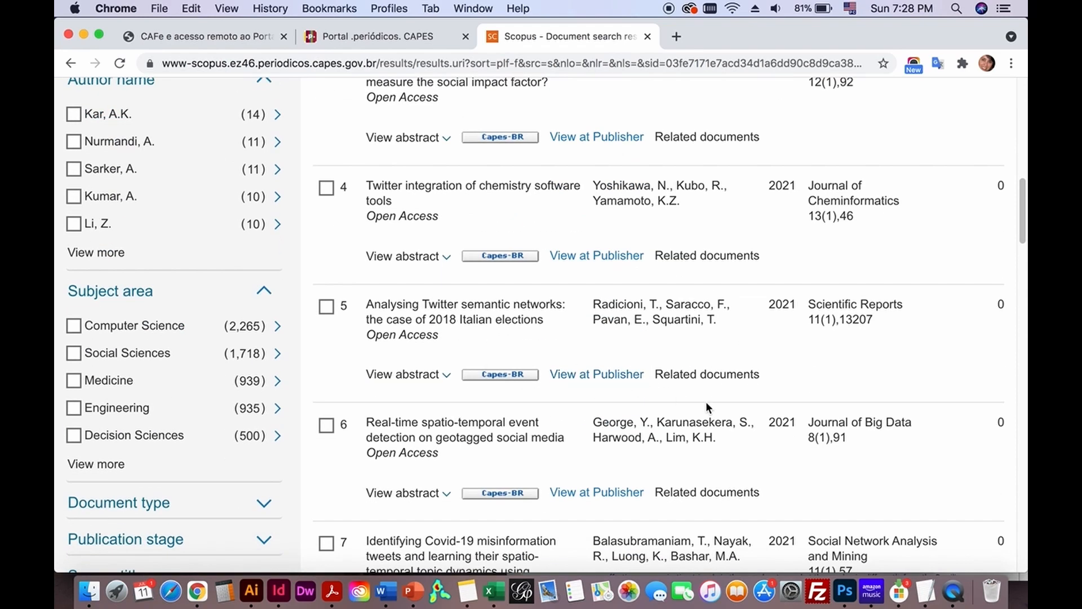
scroll(707, 404, down, 4)
scroll(702, 406, up, 7)
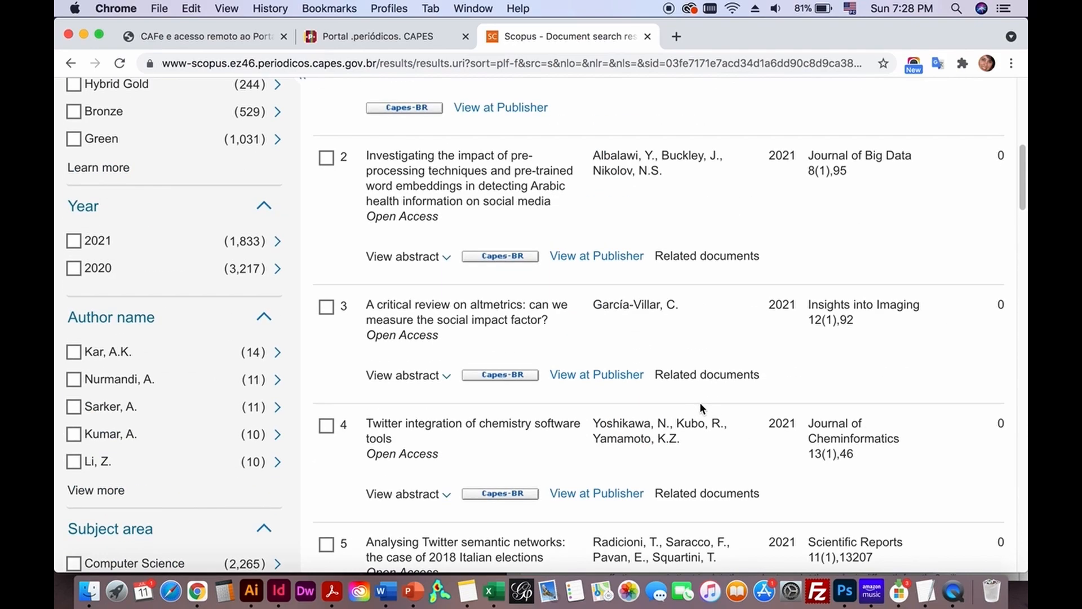
scroll(699, 402, up, 8)
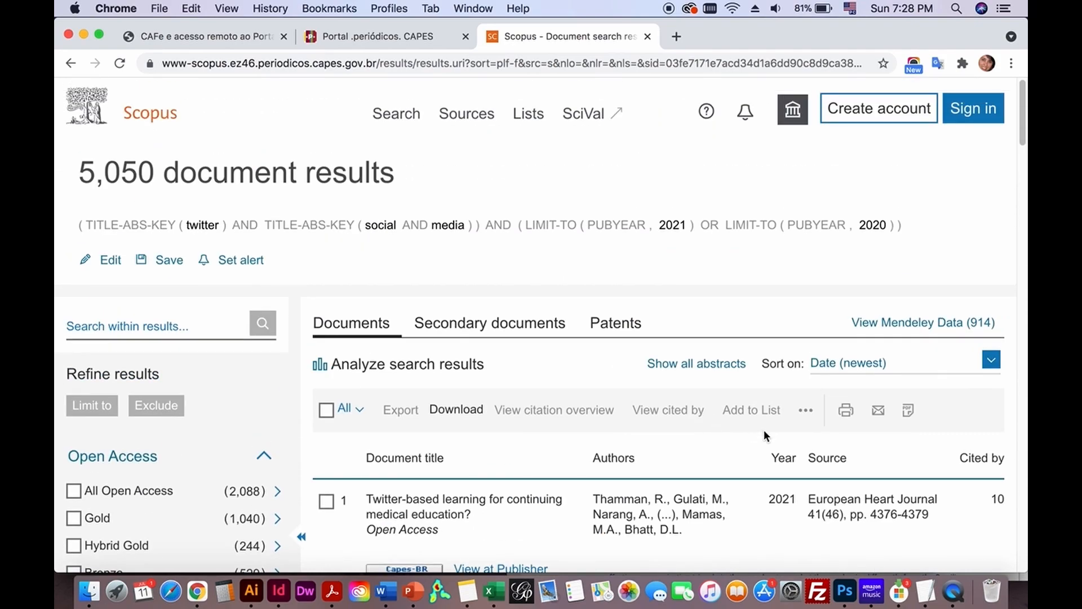
scroll(811, 499, down, 4)
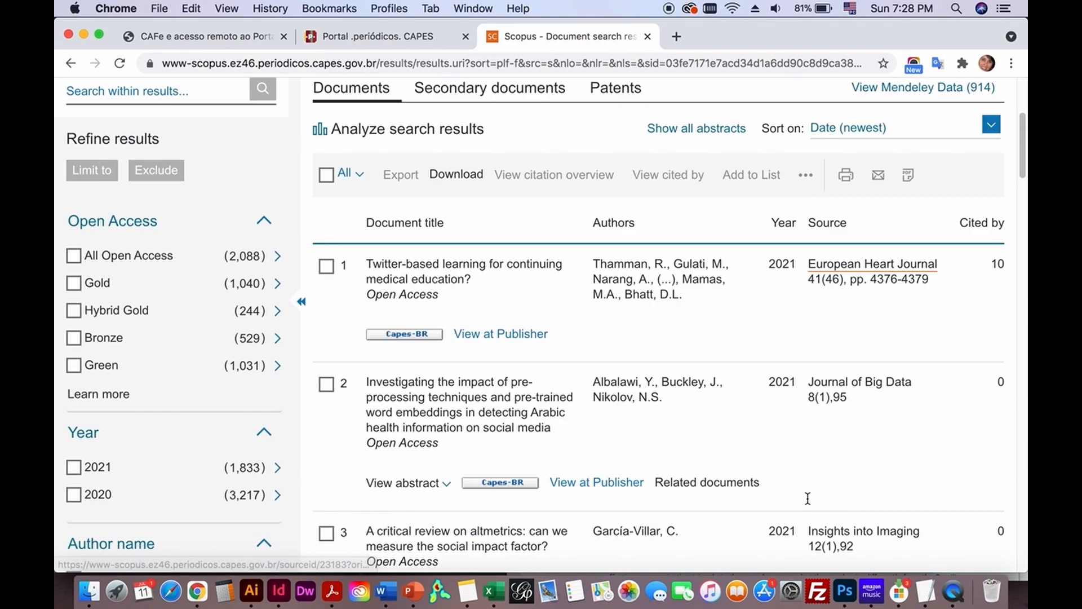
scroll(754, 417, up, 4)
scroll(322, 303, down, 2)
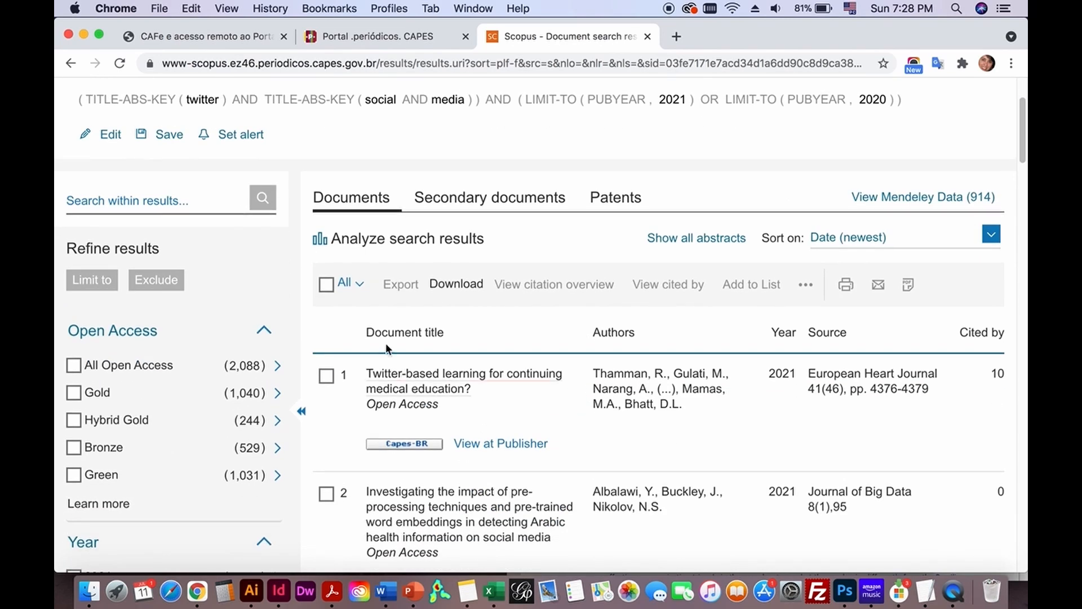
Select all the document results and open their export settings to review the export methods and information fields
click(327, 284)
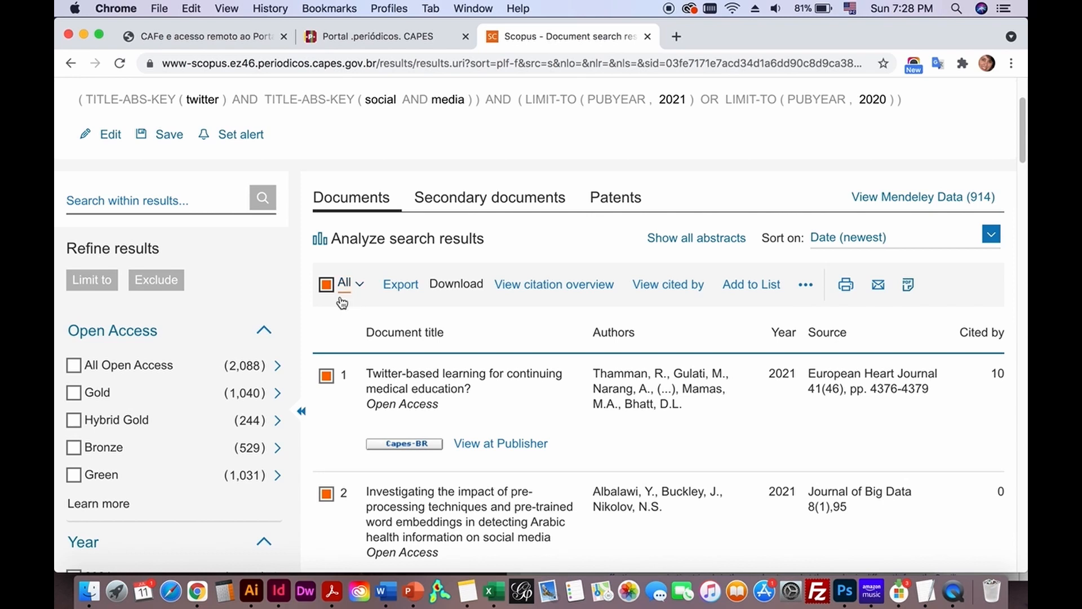
click(404, 291)
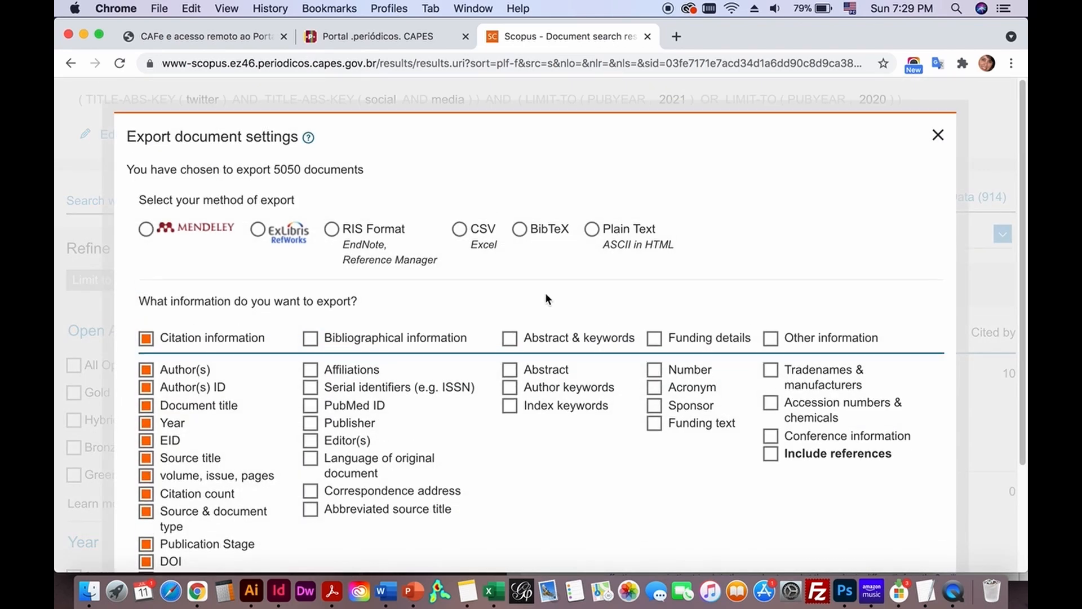
scroll(546, 292, down, 5)
scroll(546, 293, up, 4)
scroll(545, 292, down, 3)
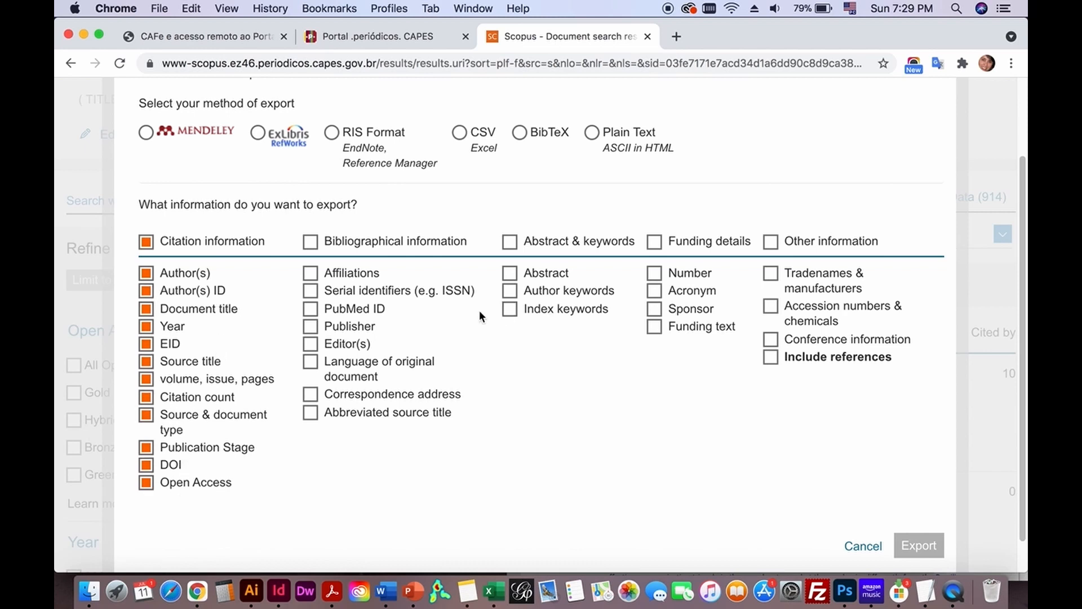
Add Abstract, Author keywords and Index keywords to the exported information, choose CSV as the method, and start the export
click(511, 273)
click(510, 290)
click(510, 309)
scroll(679, 378, down, 2)
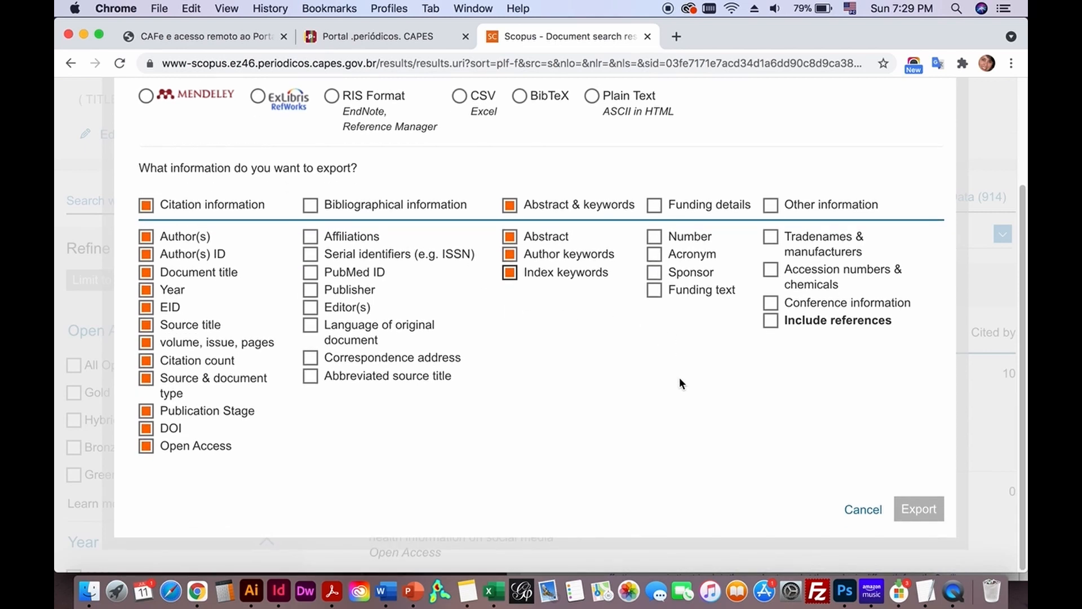
click(459, 96)
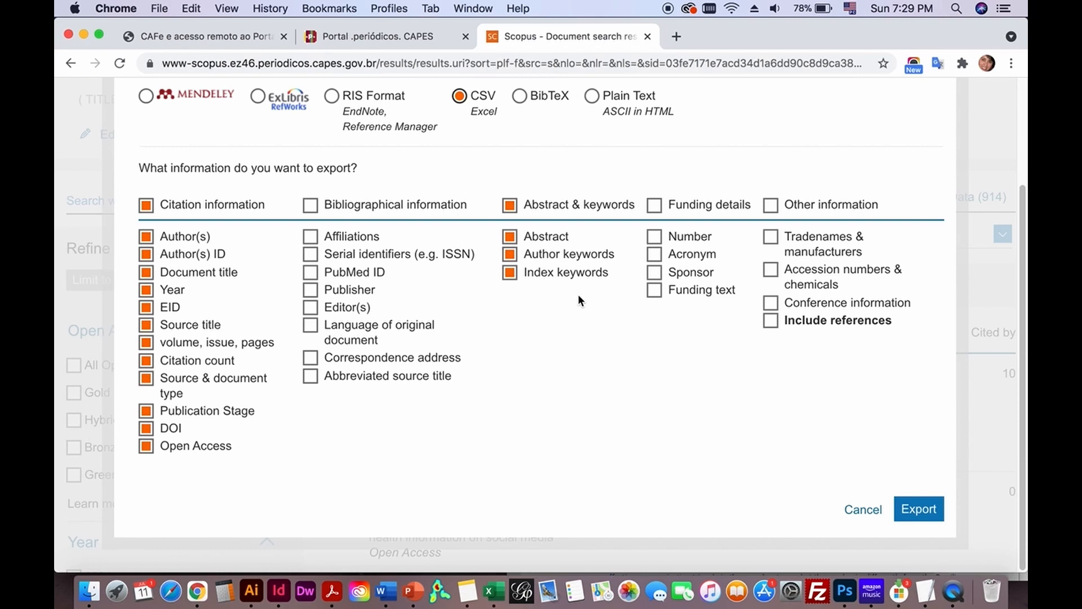
click(918, 510)
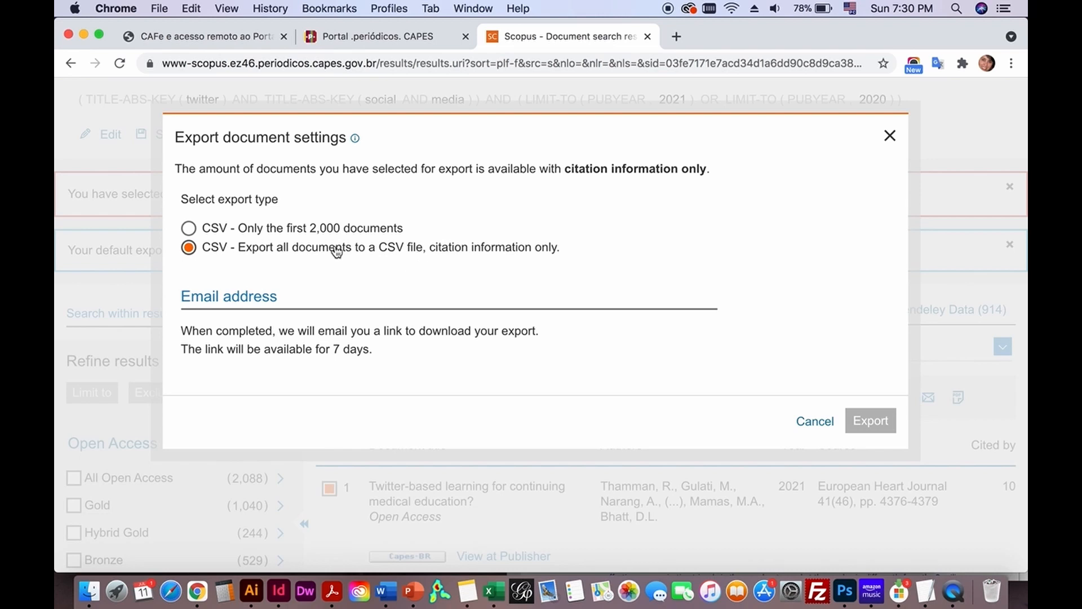
Restrict the CSV export to only the first 2,000 documents and export the file
click(188, 229)
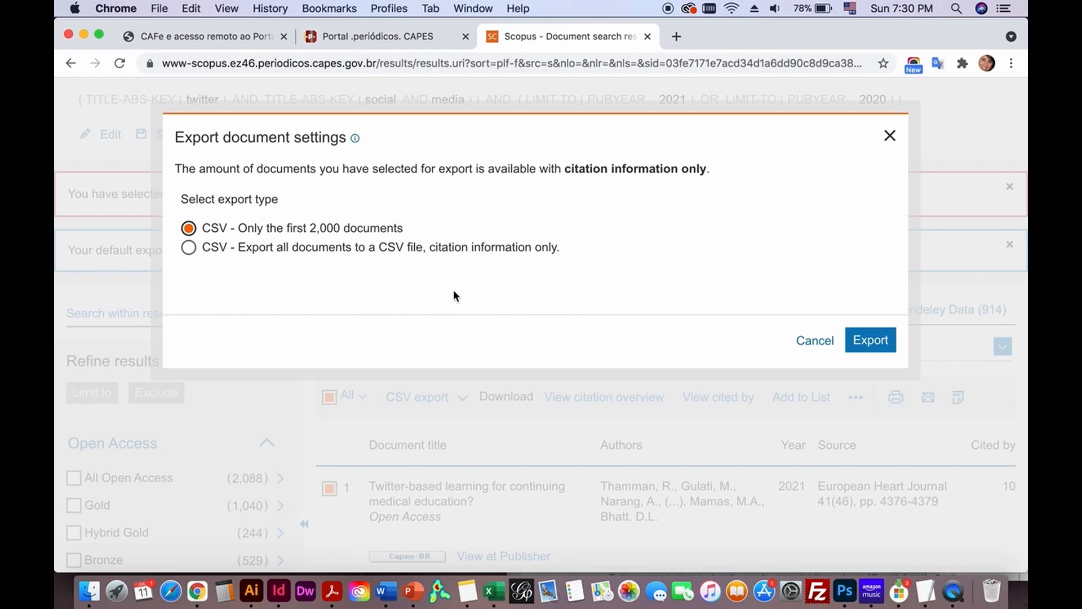
click(871, 345)
click(868, 340)
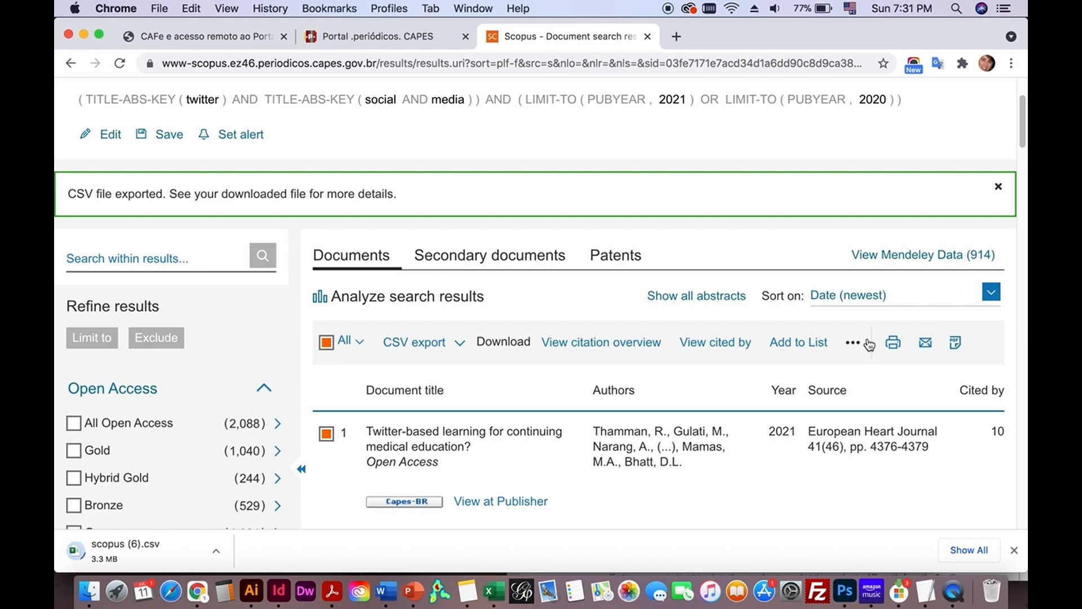
scroll(829, 400, down, 4)
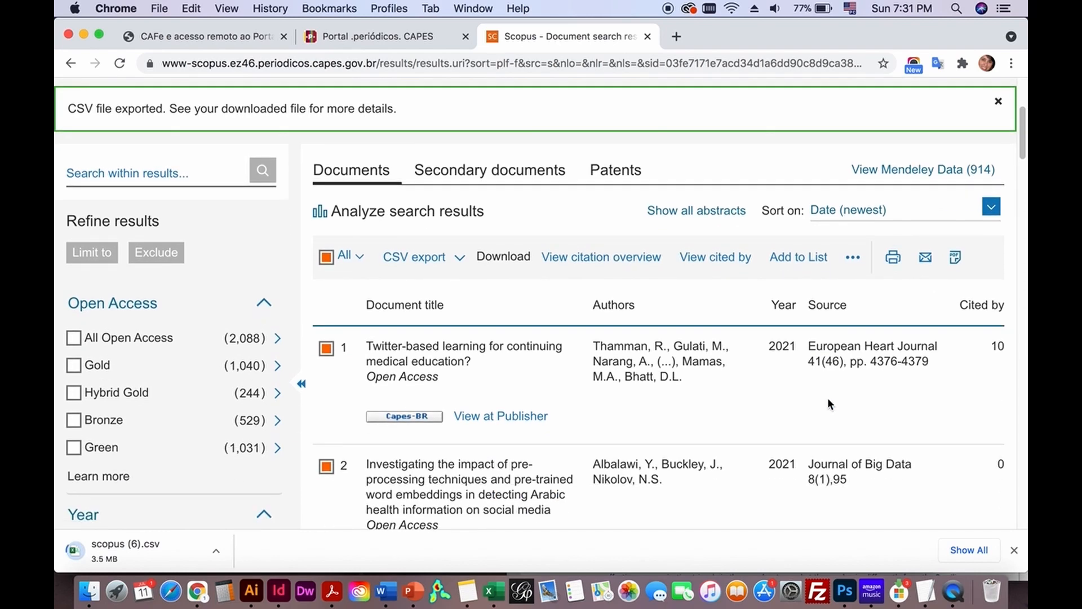
scroll(828, 401, down, 10)
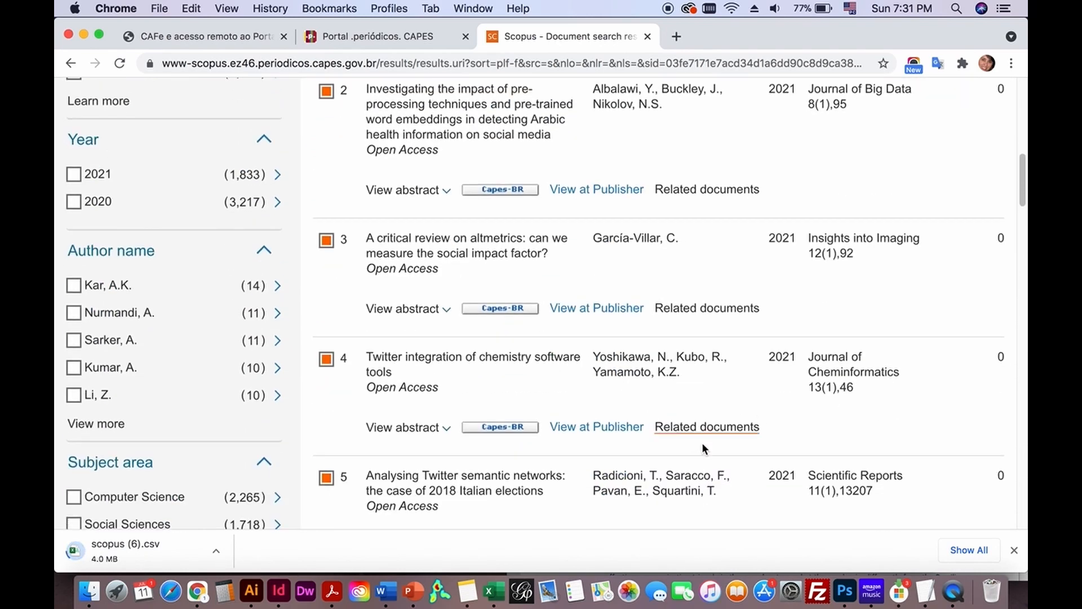
scroll(786, 428, down, 3)
scroll(786, 434, down, 4)
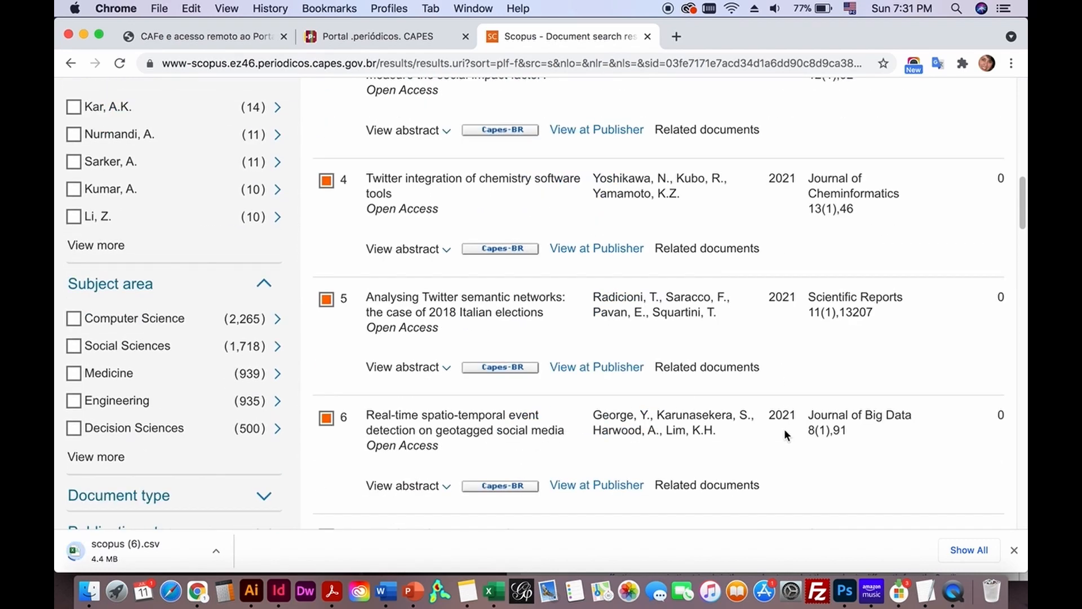
scroll(785, 434, down, 3)
scroll(785, 431, down, 10)
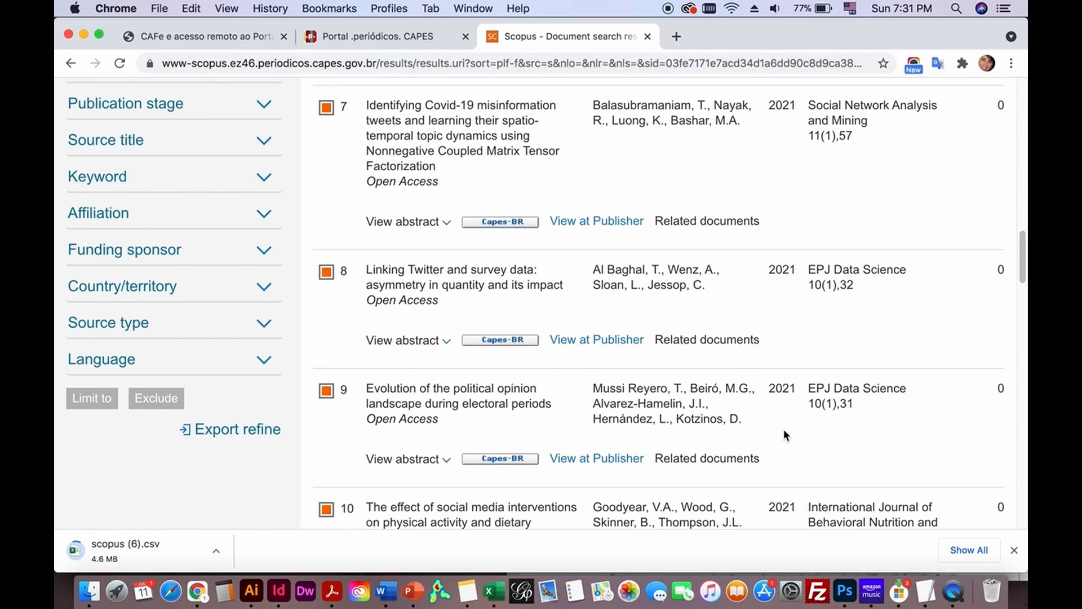
scroll(784, 432, down, 12)
scroll(785, 434, up, 10)
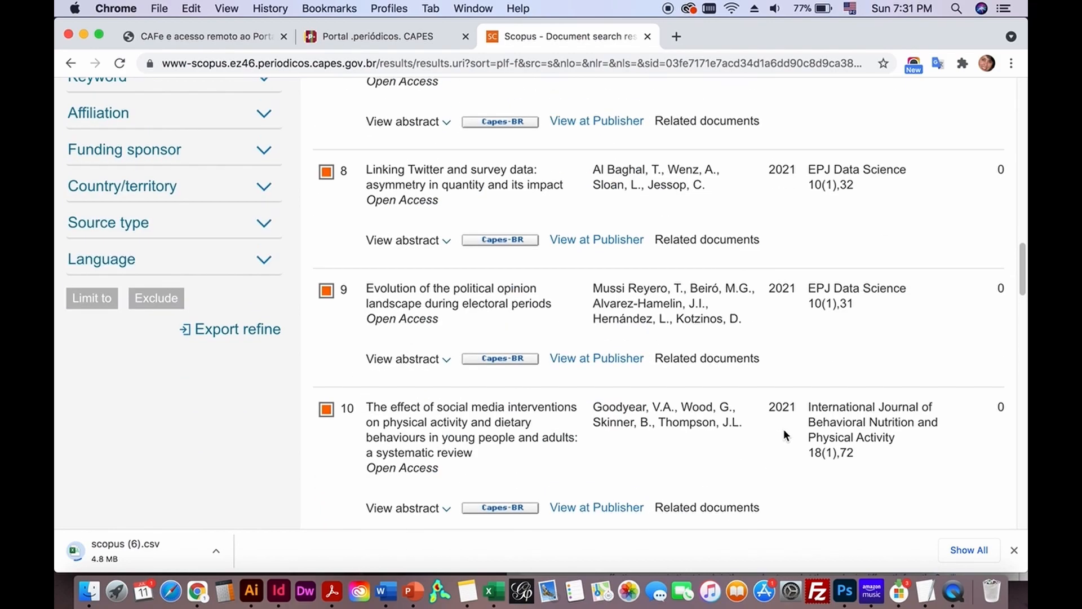
scroll(786, 434, down, 14)
scroll(783, 429, up, 15)
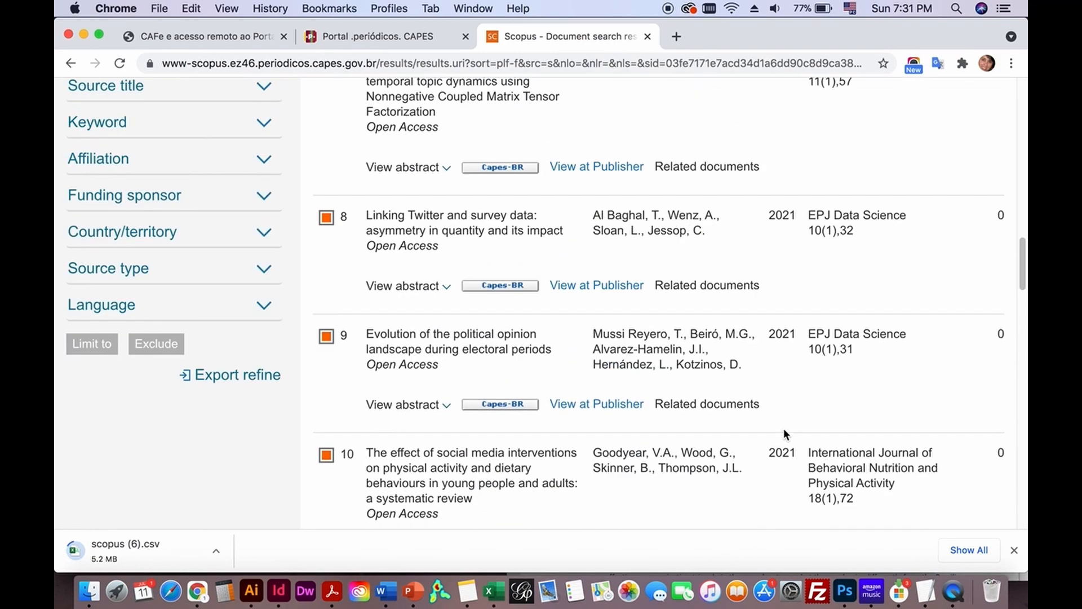
scroll(760, 430, down, 8)
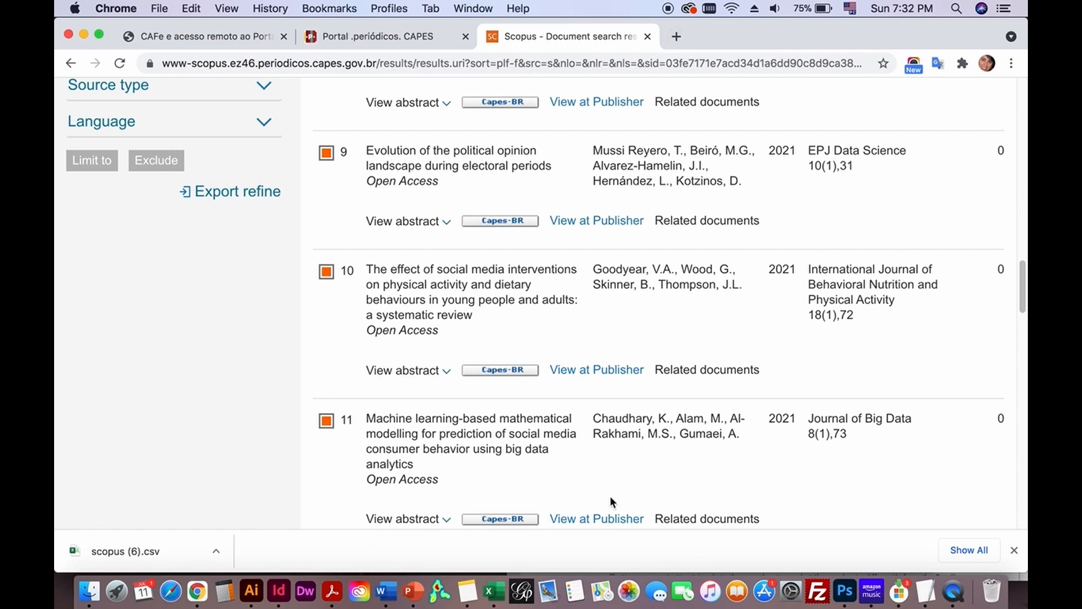
Switch to VOSviewer and start creating a map based on bibliographic data
click(444, 593)
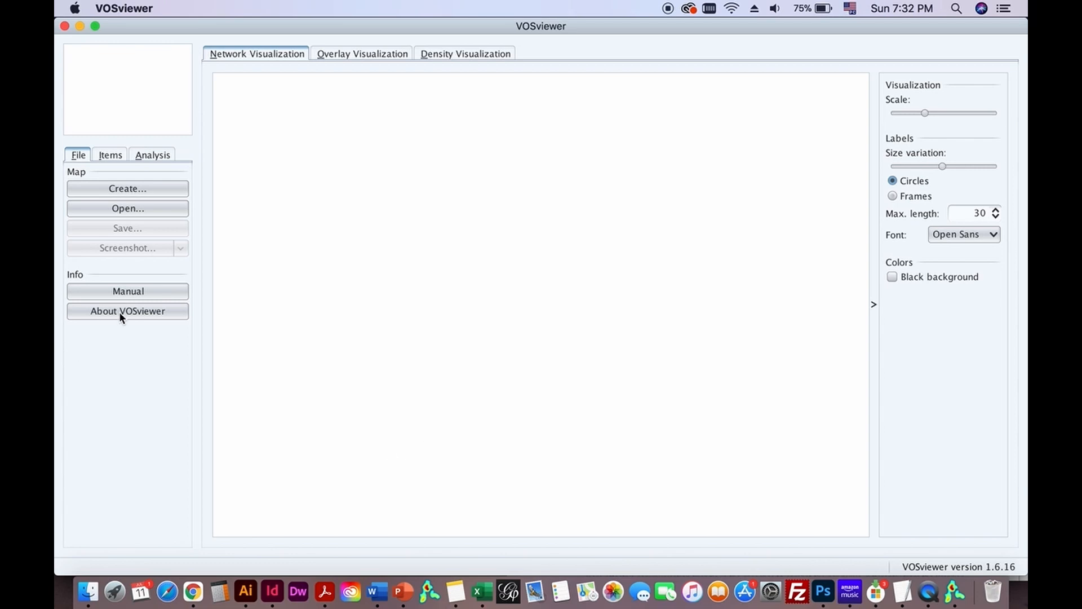
click(143, 190)
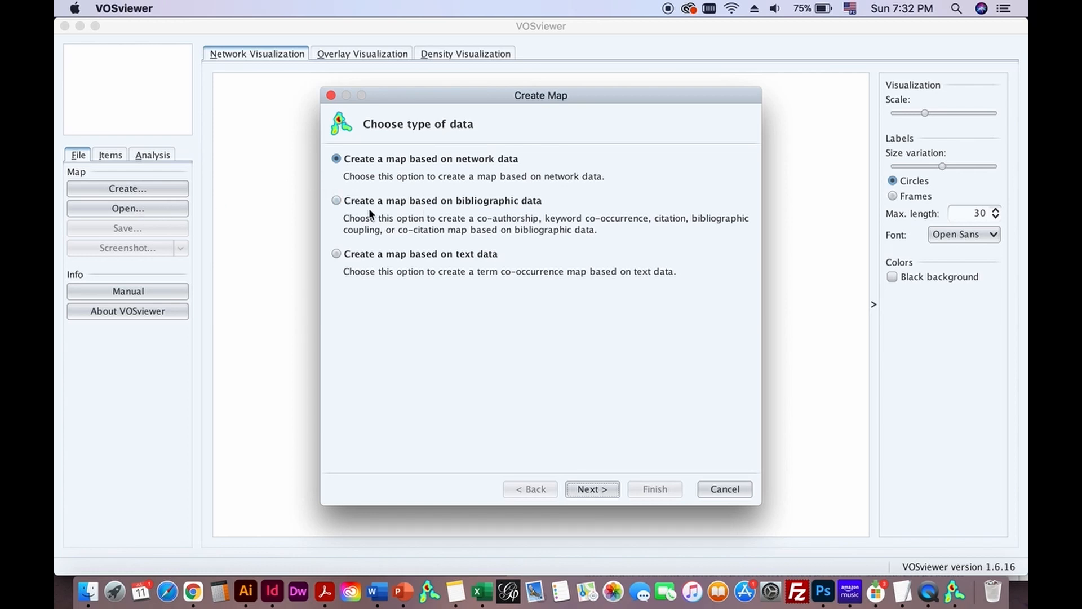
click(336, 200)
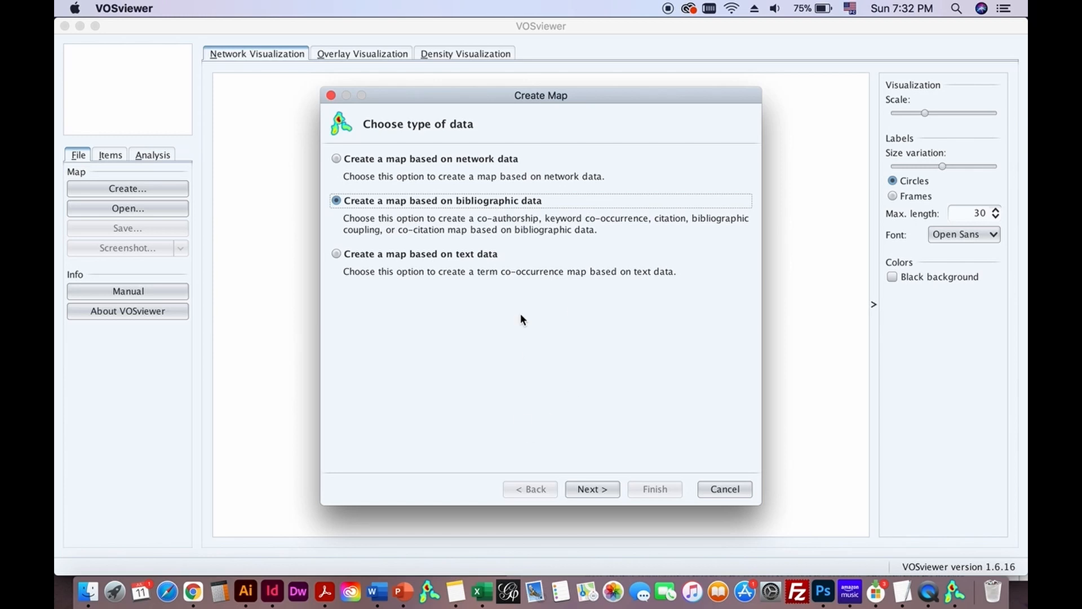
click(584, 489)
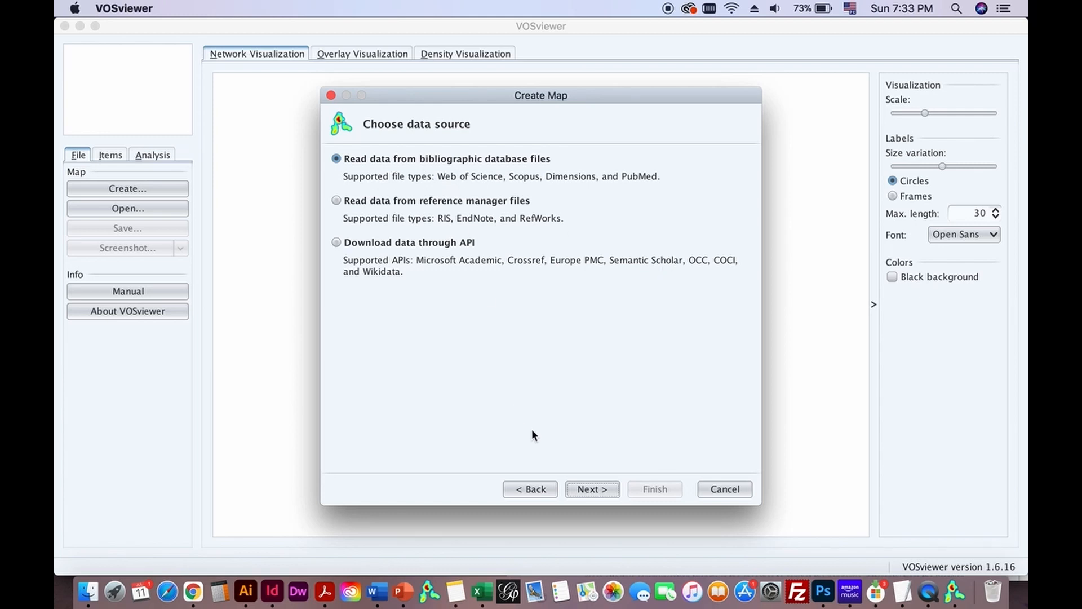
Read data from bibliographic database files and load scopus (6).csv from the Downloads folder as the Scopus file
click(586, 488)
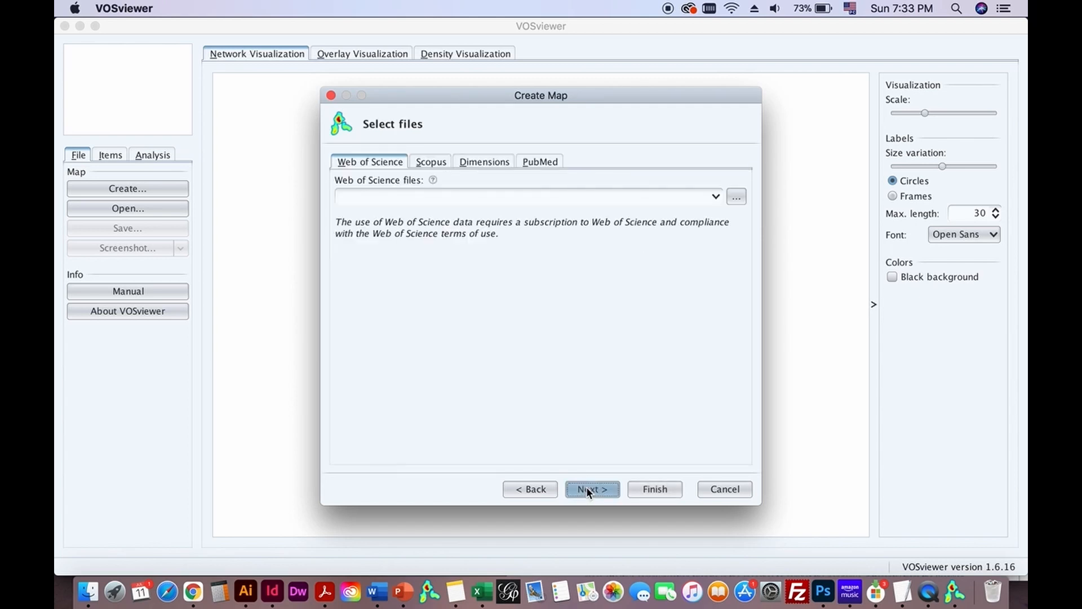
click(420, 163)
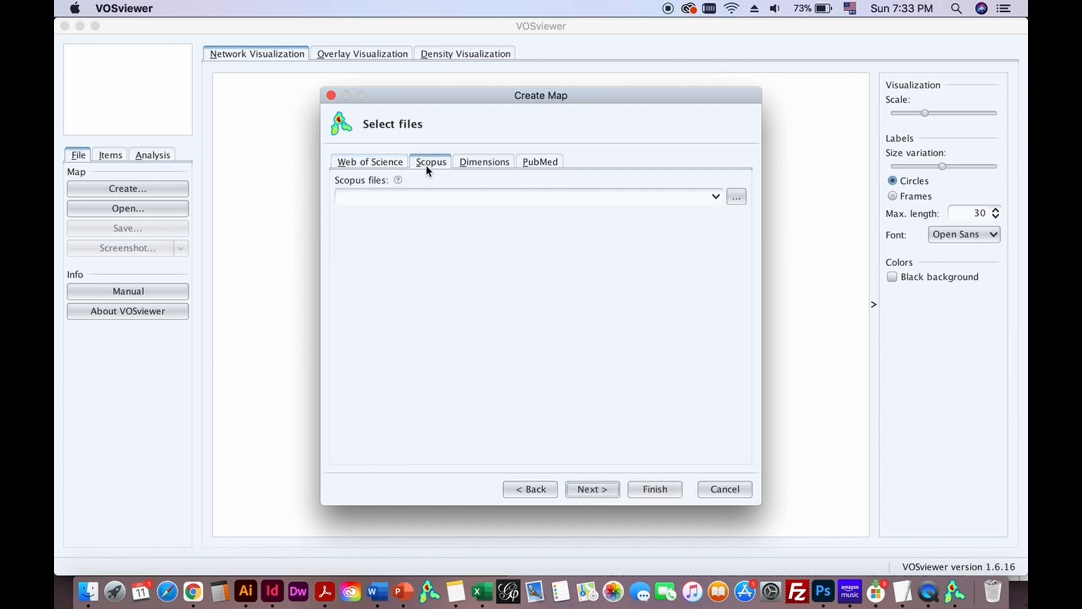
click(736, 197)
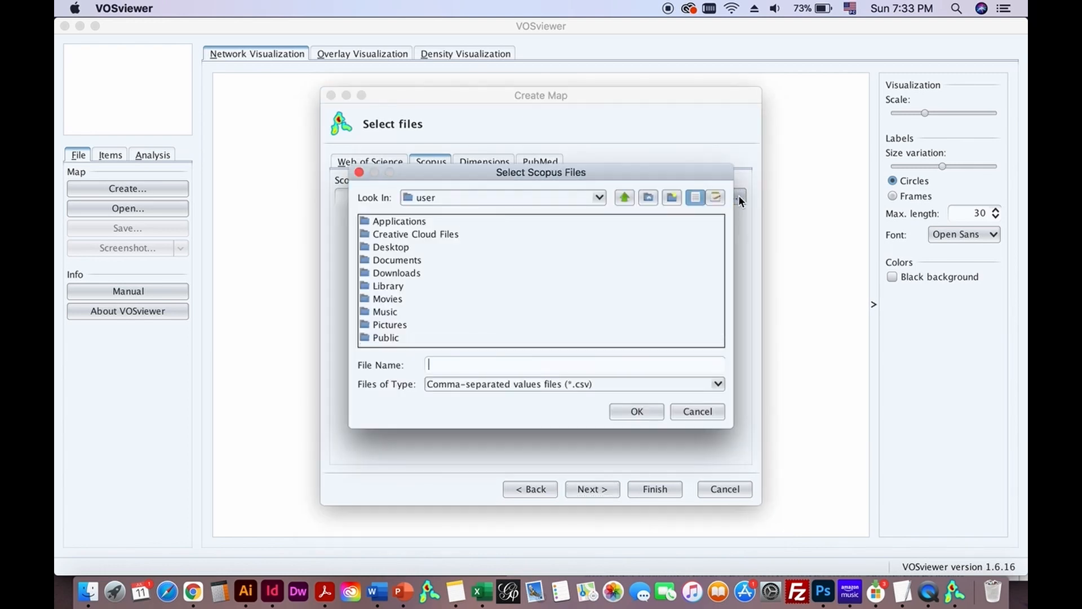
click(396, 274)
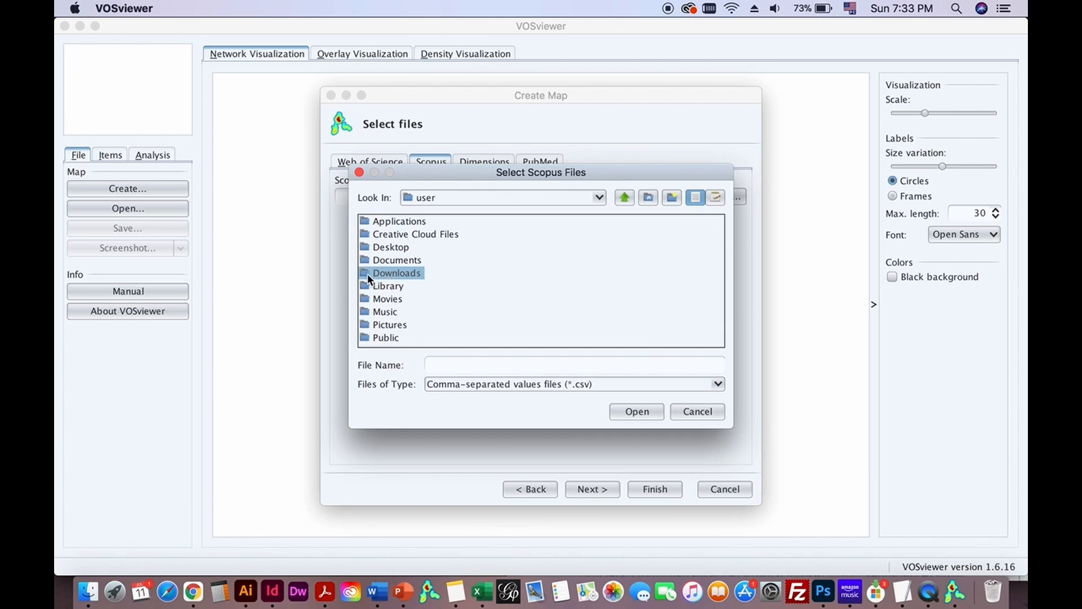
double_click(367, 273)
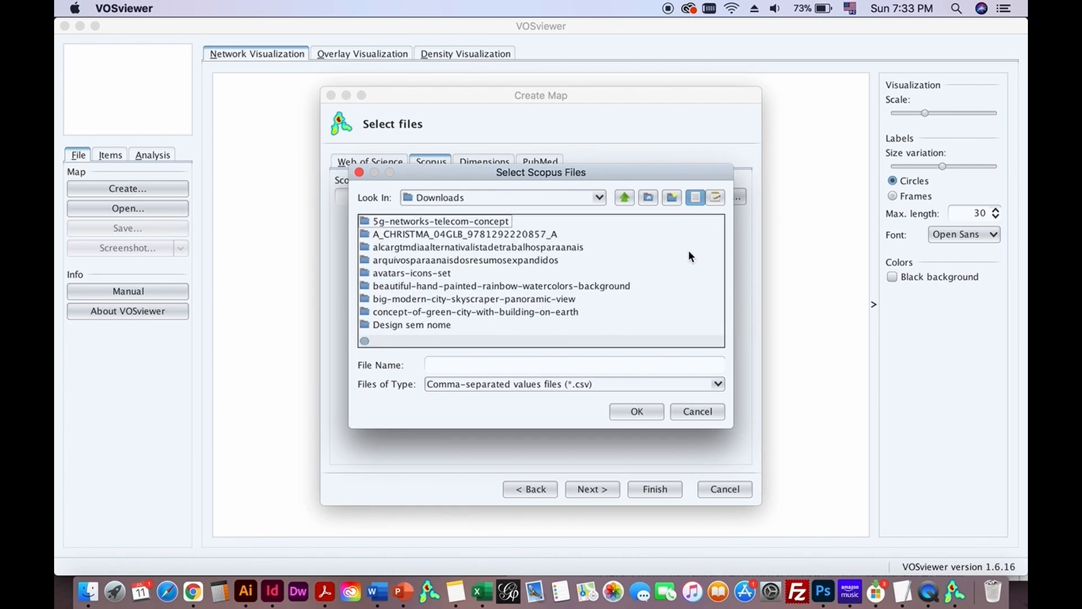
scroll(563, 309, right, 15)
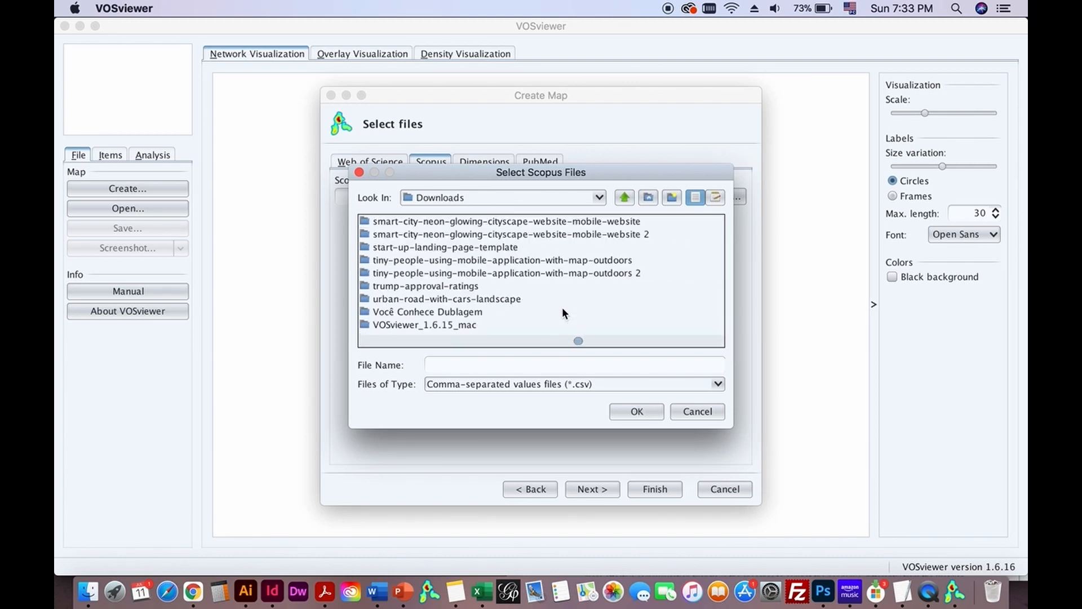
scroll(562, 308, right, 10)
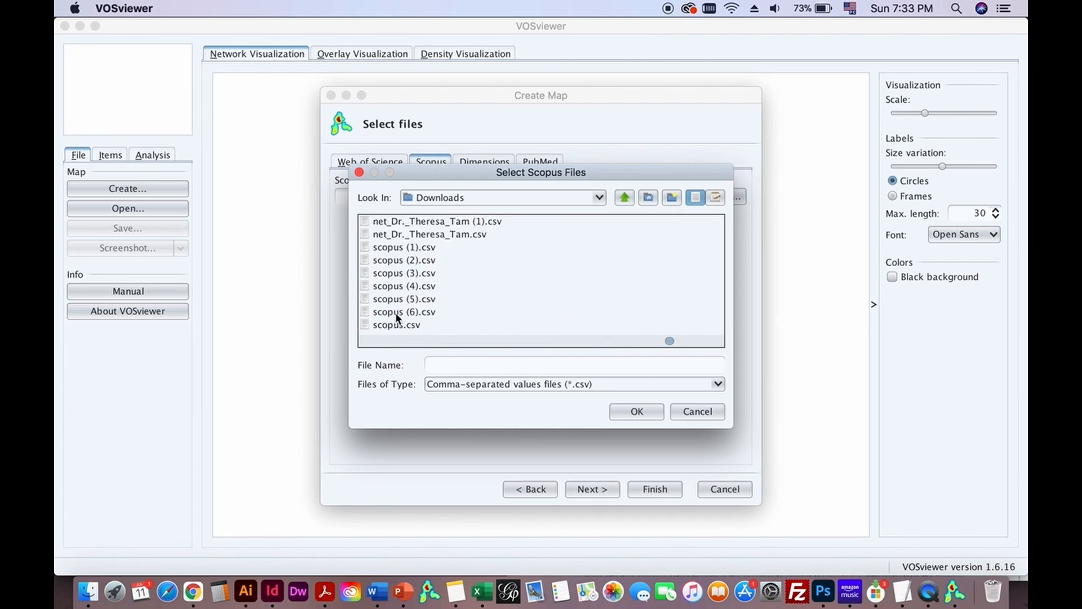
click(397, 314)
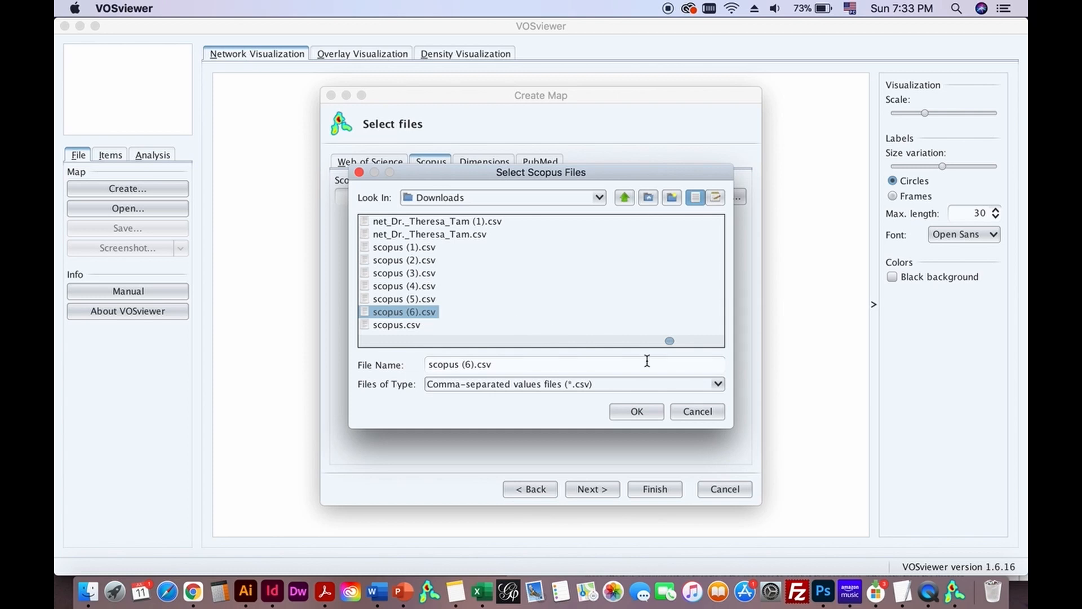
click(637, 412)
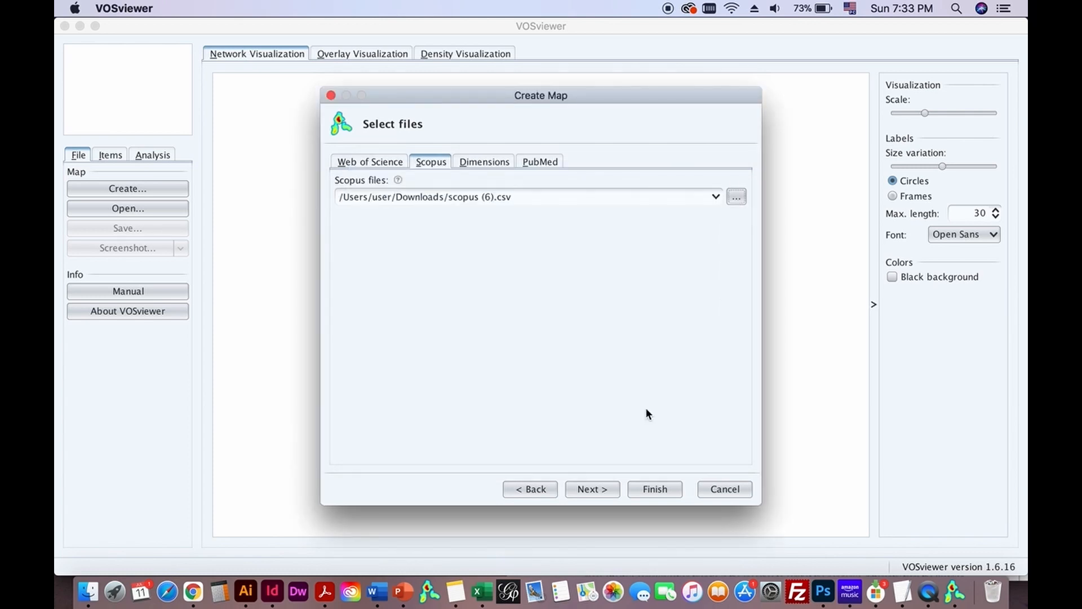
Choose co-authorship as the type of analysis with authors as the unit of analysis
click(600, 486)
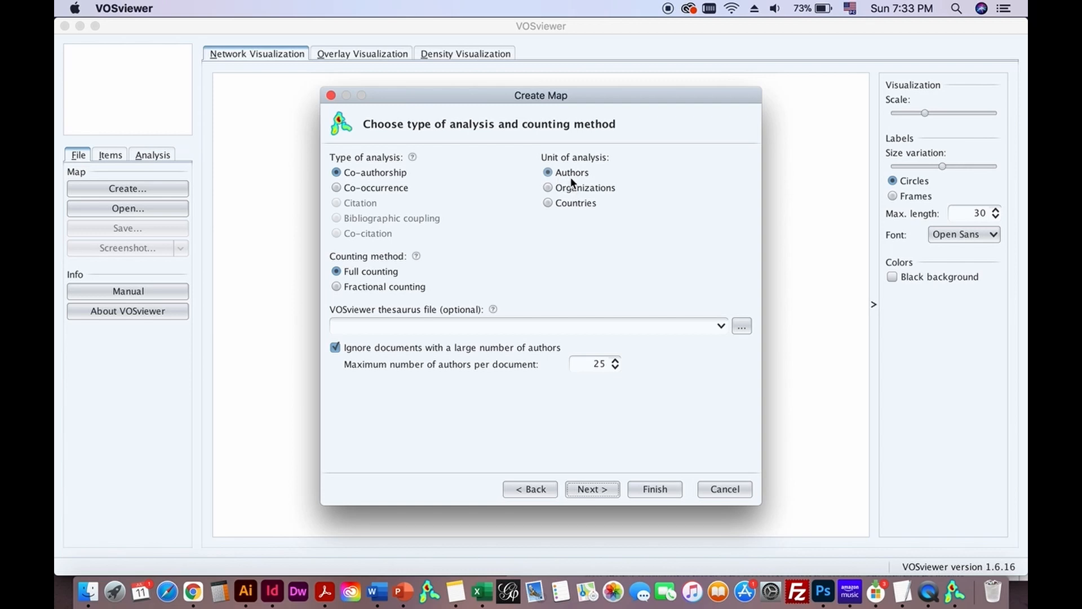
click(552, 202)
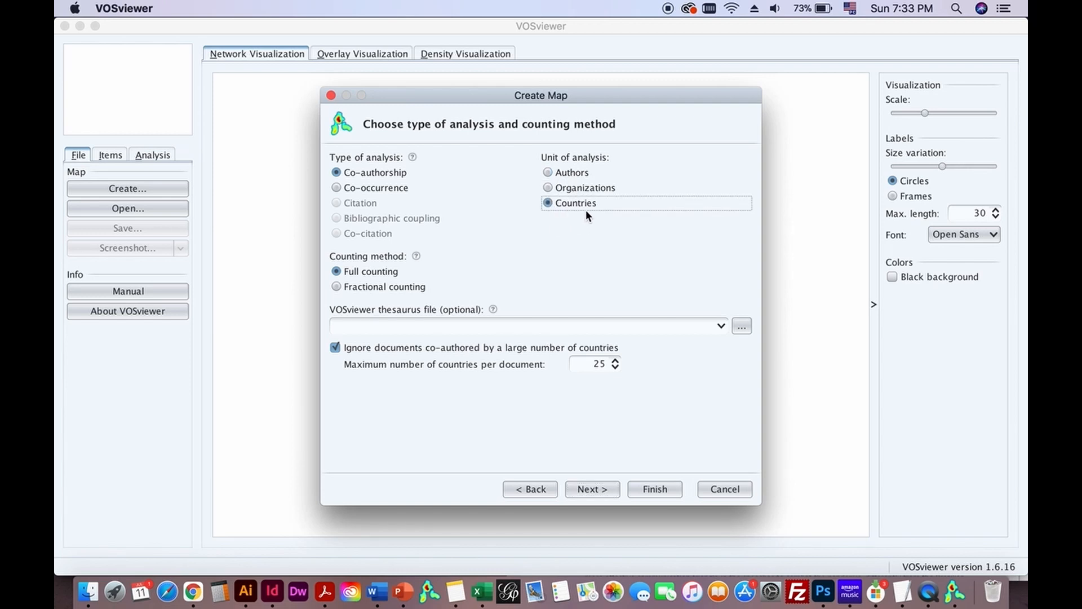
click(548, 172)
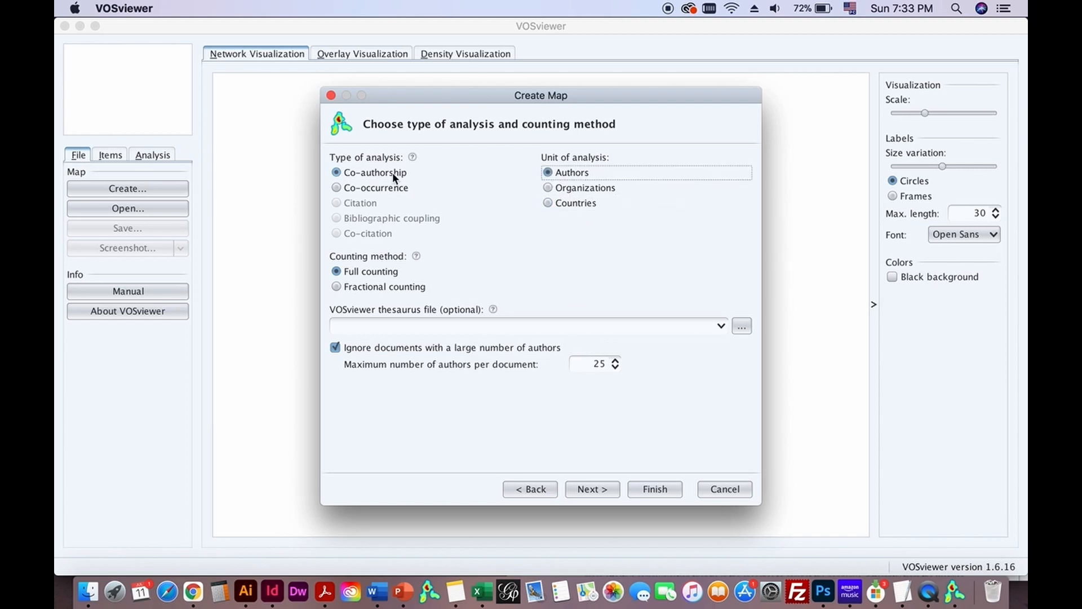
click(361, 192)
click(601, 488)
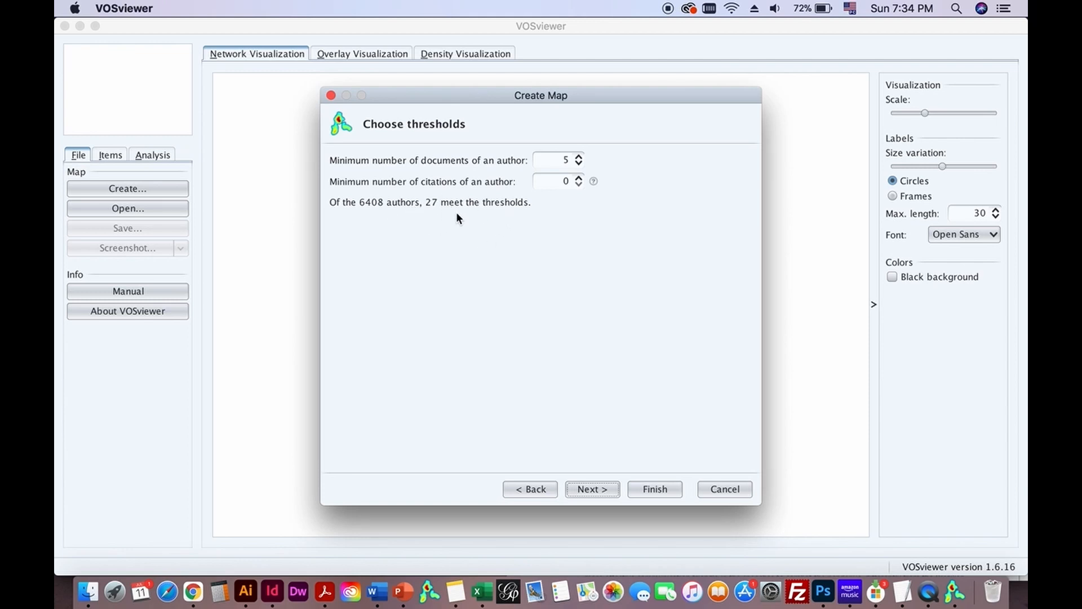
Set the minimum number of documents of an author to 3 and accept the thresholds
click(579, 157)
click(580, 158)
click(577, 164)
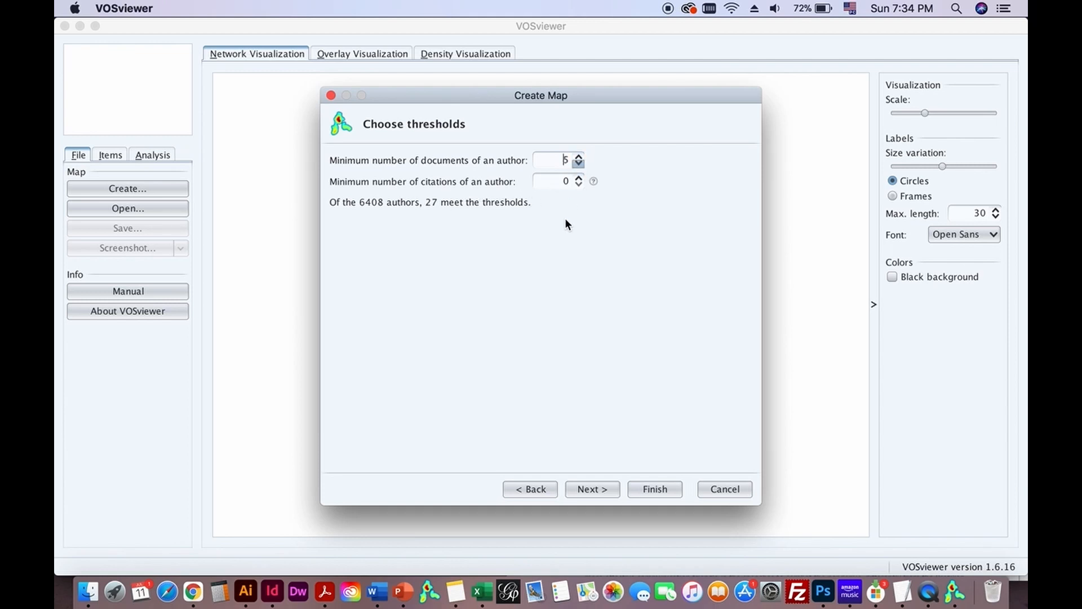
click(580, 163)
click(579, 164)
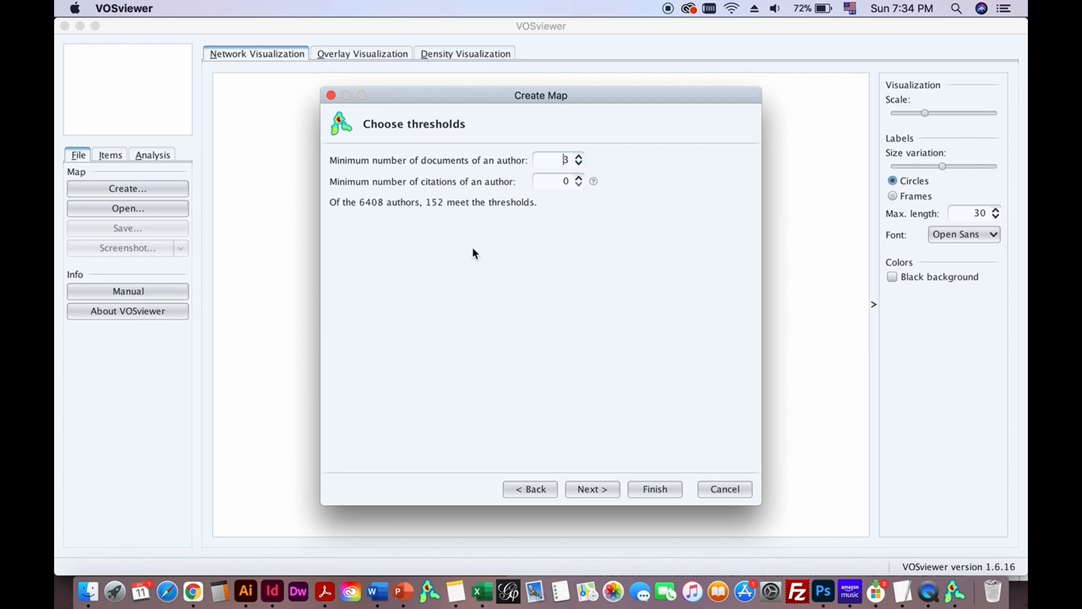
click(597, 494)
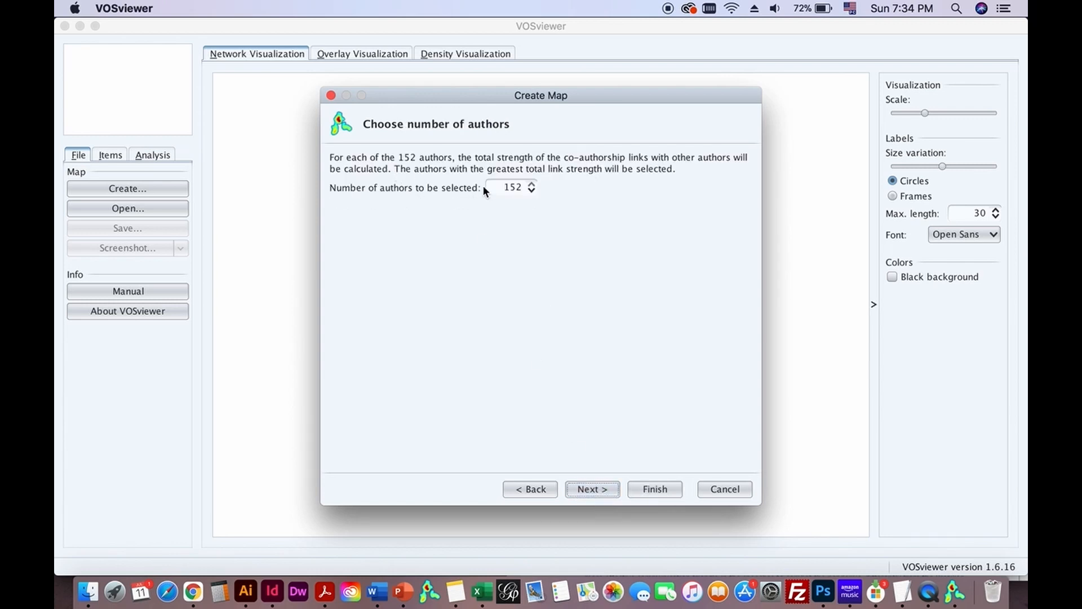
Keep all authors that meet the thresholds and finish the map, showing only the largest set of connected items
click(592, 488)
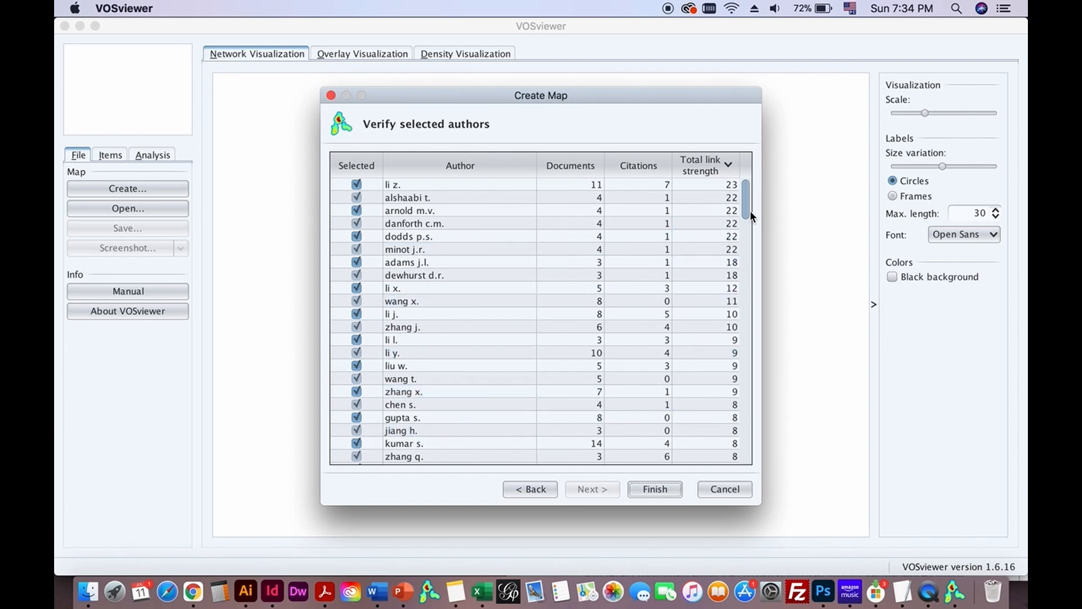
drag(746, 208, 749, 180)
click(655, 488)
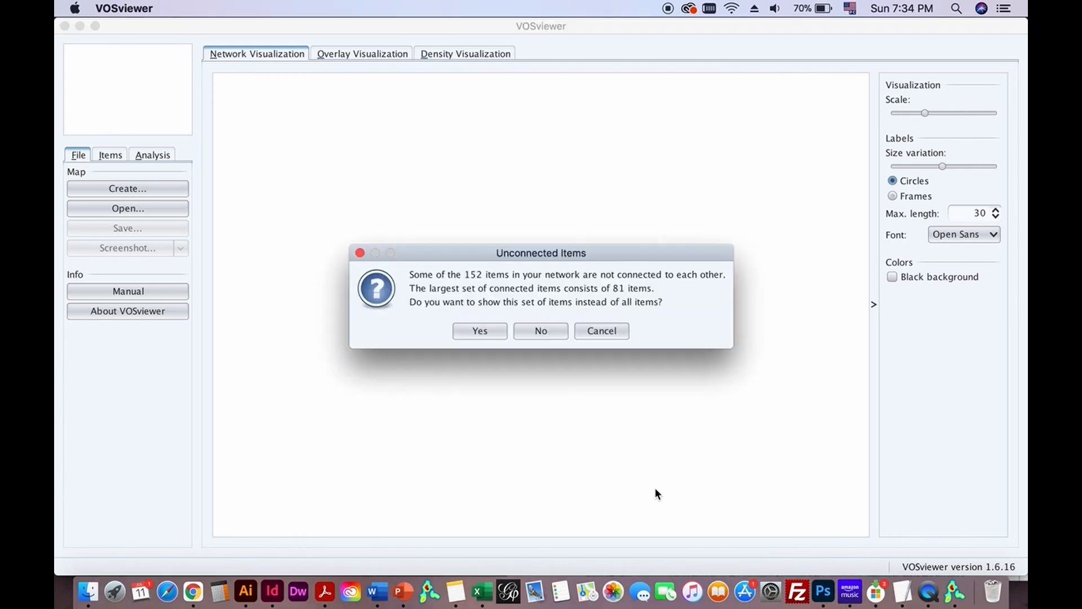
click(495, 333)
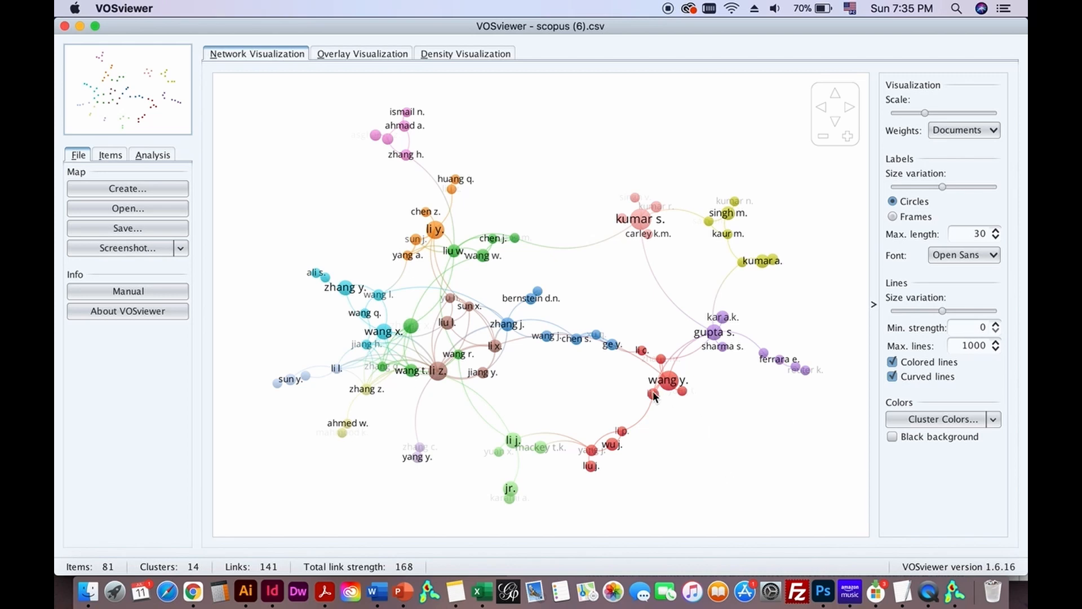
Apply the Association strength normalization method to the author network and update the layout
mouse_move(679, 393)
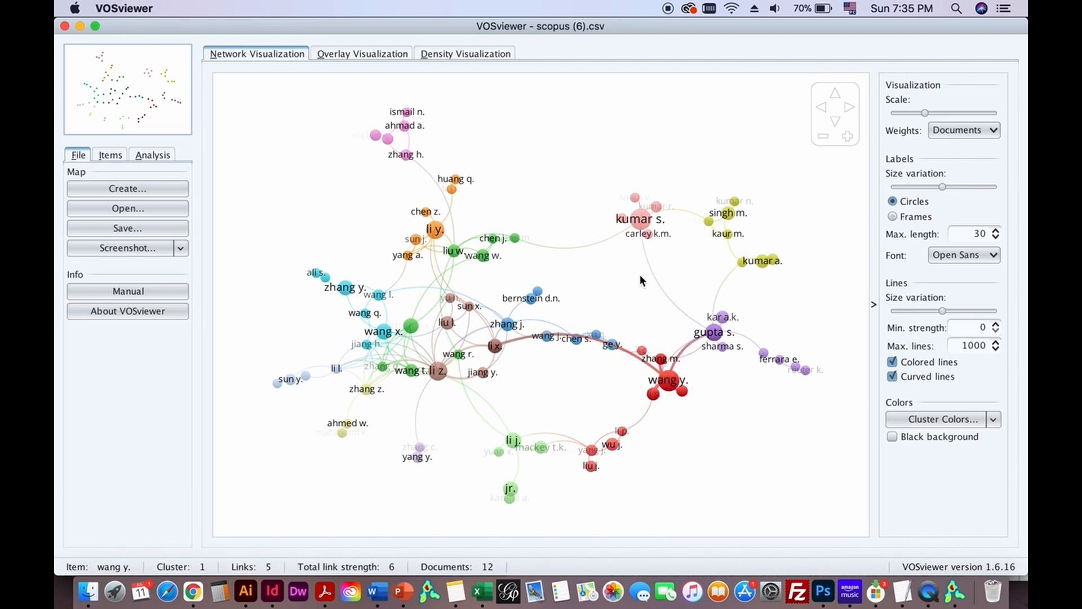
mouse_move(636, 219)
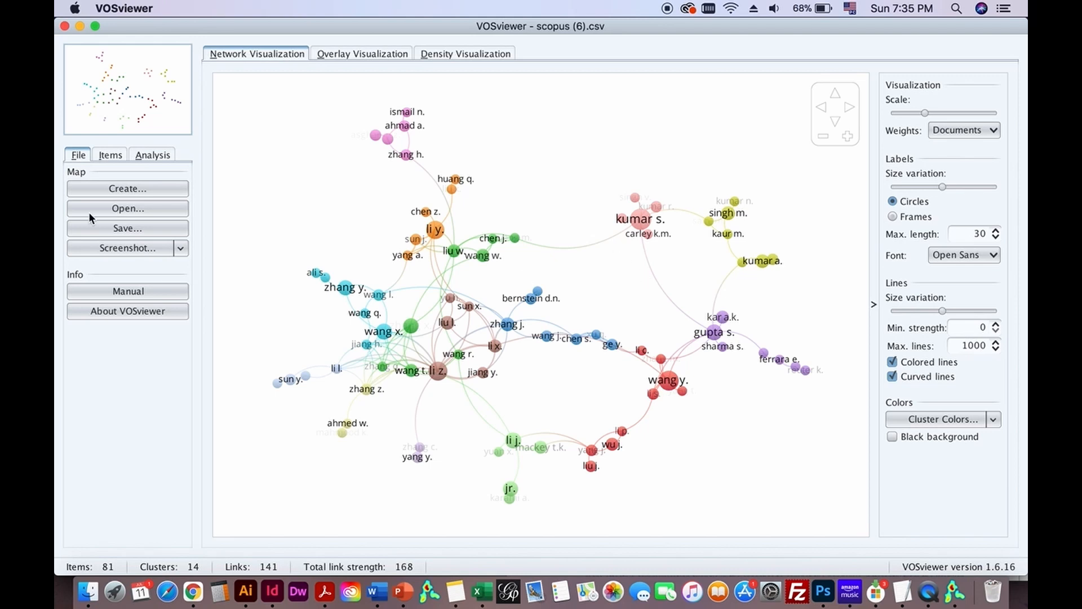
click(168, 159)
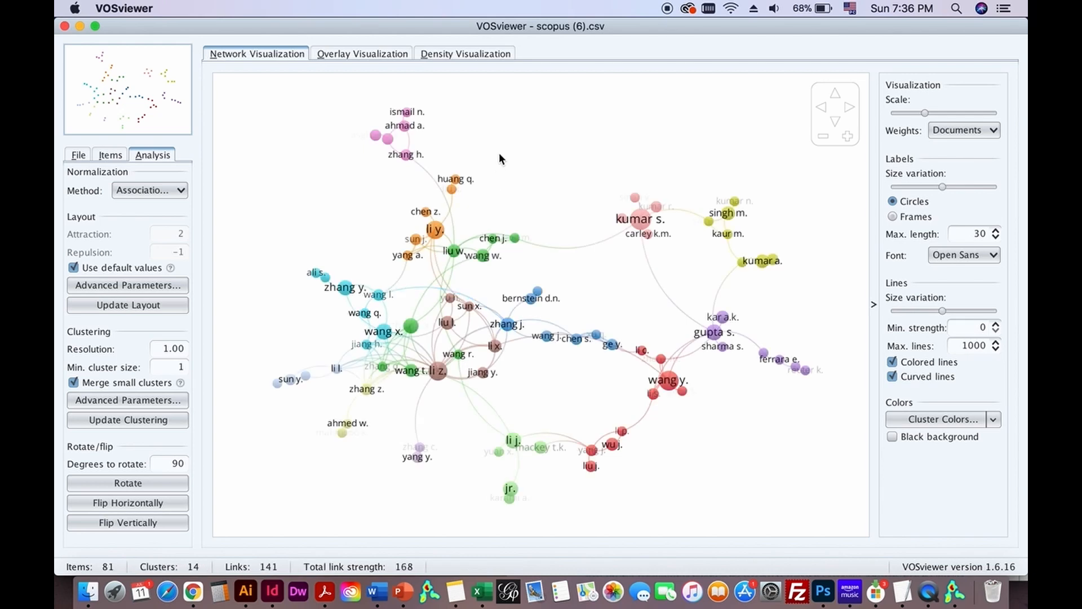
click(183, 191)
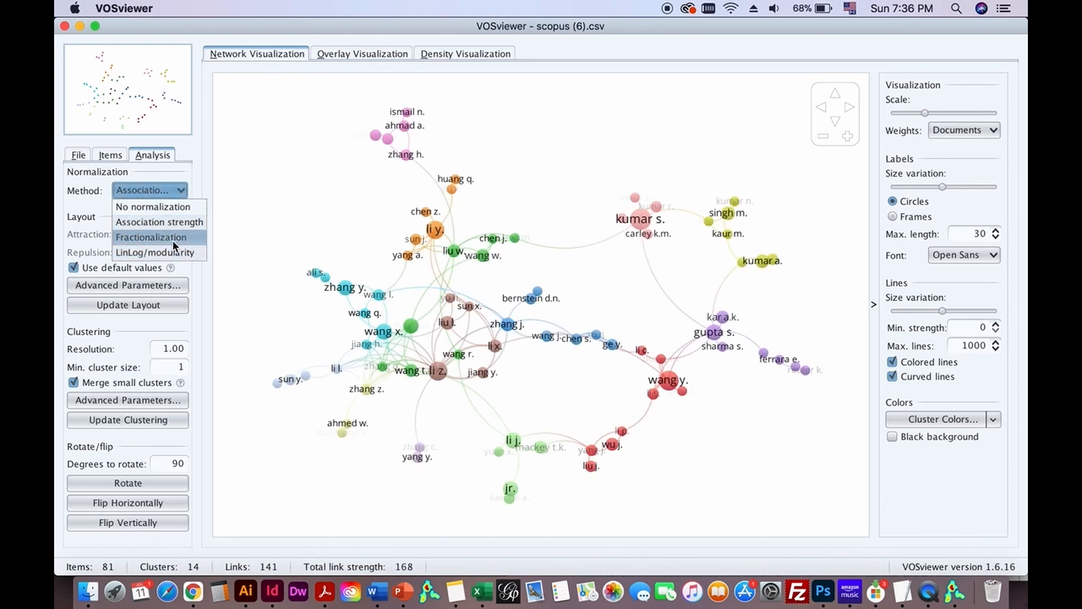
click(176, 222)
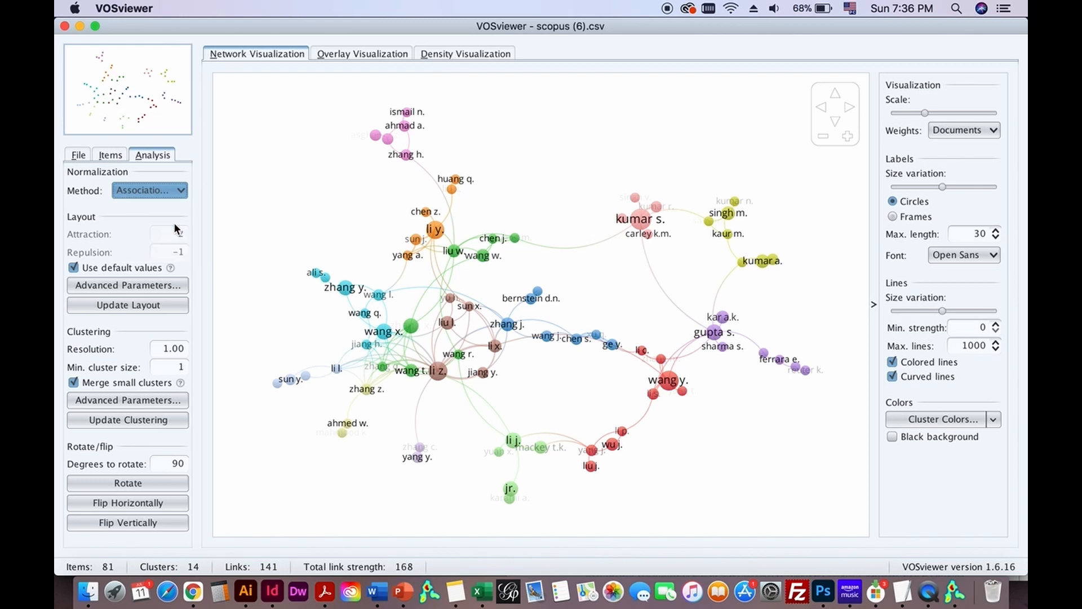
click(157, 303)
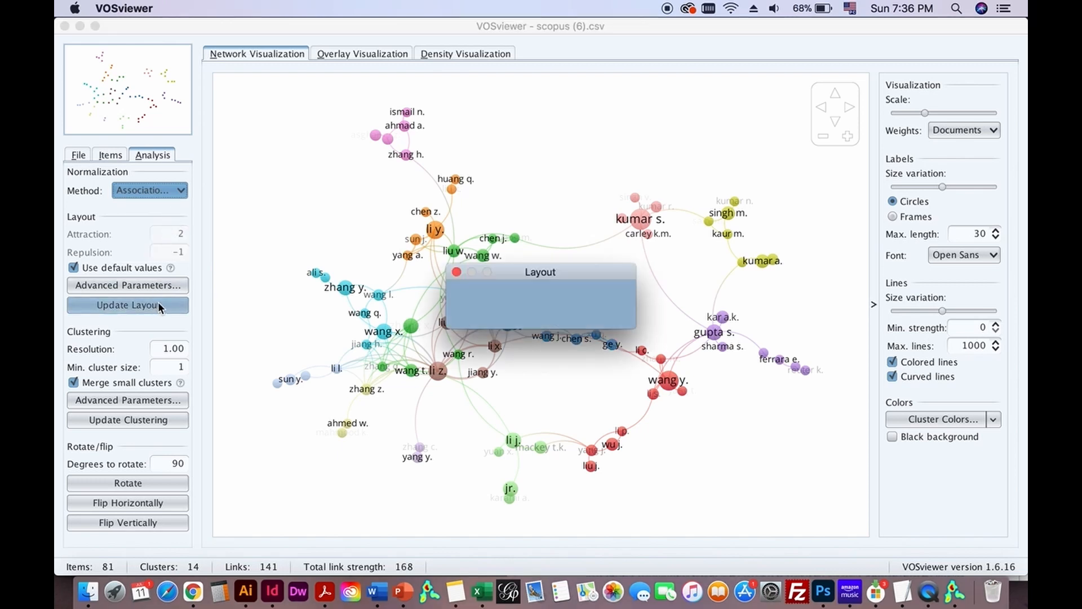
click(158, 304)
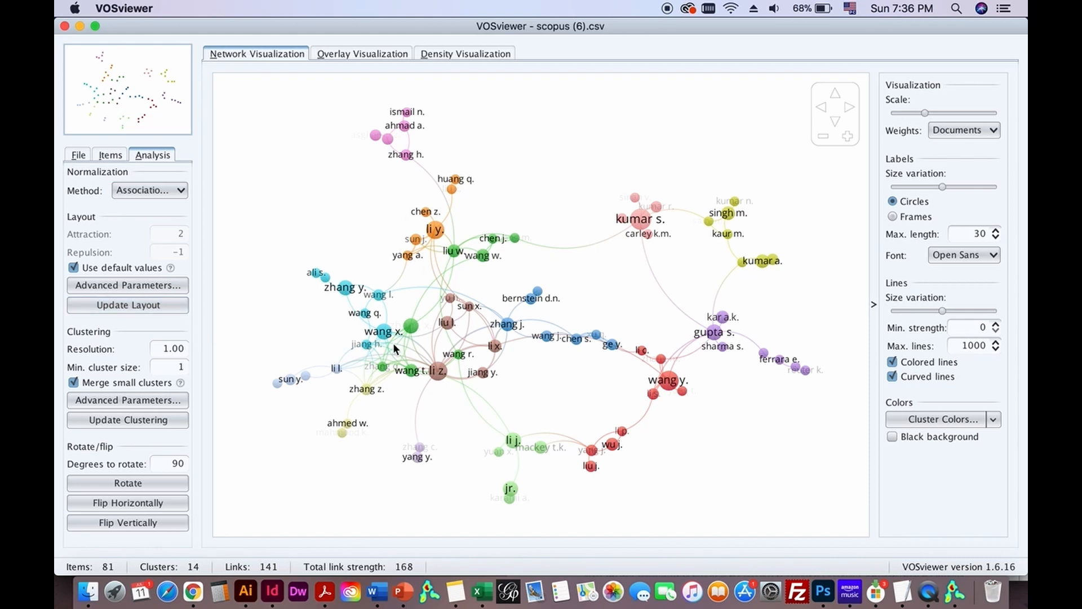
Change the normalization method to Fractionalization and update the network layout
click(179, 191)
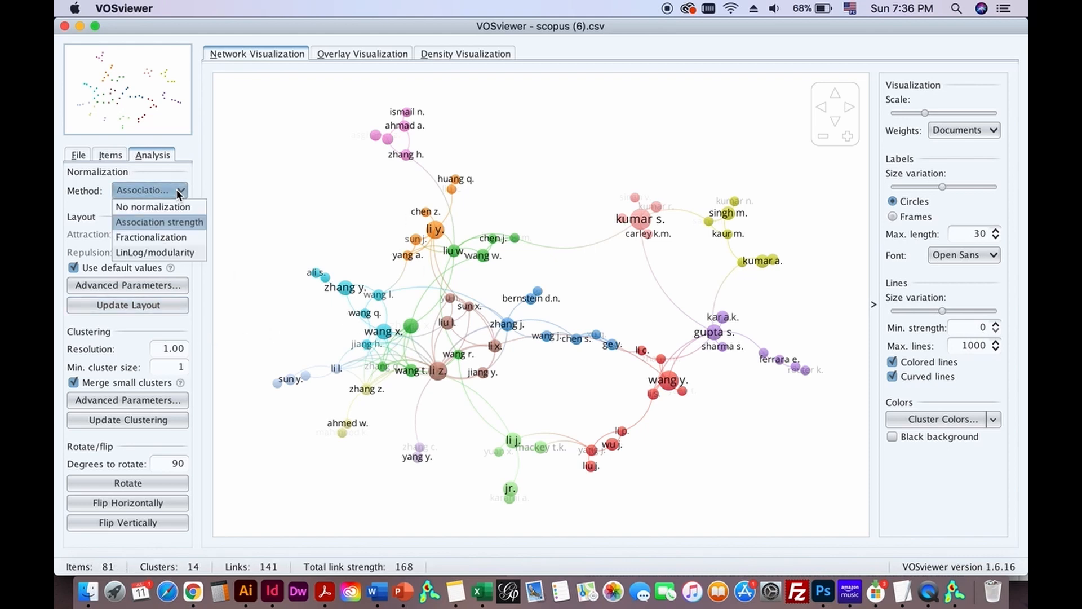
click(174, 236)
click(157, 304)
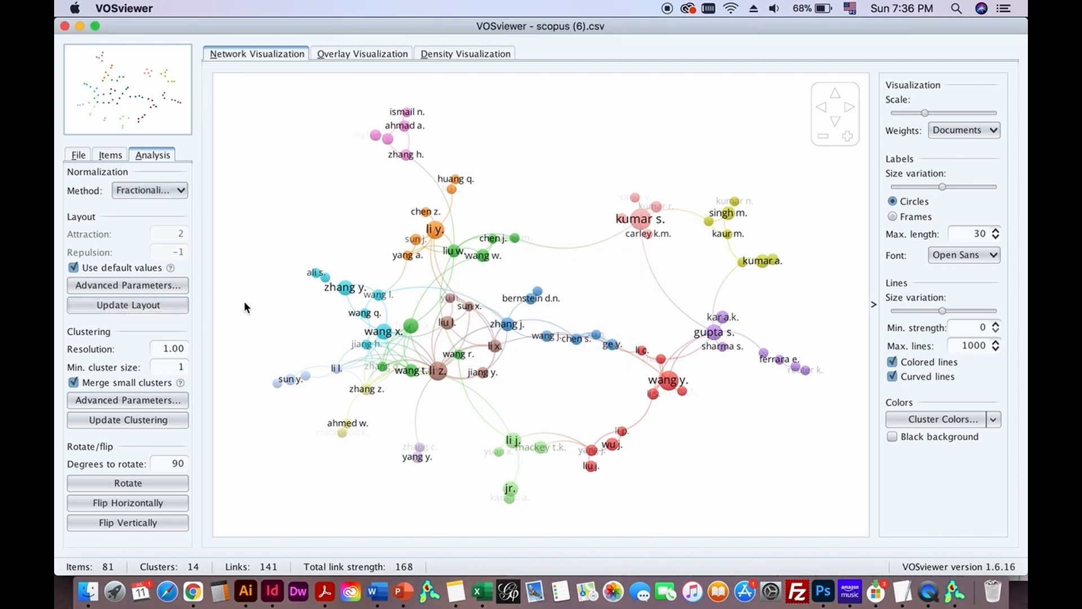
Switch the normalization method to LinLog/modularity and update the layout of the author network
click(158, 193)
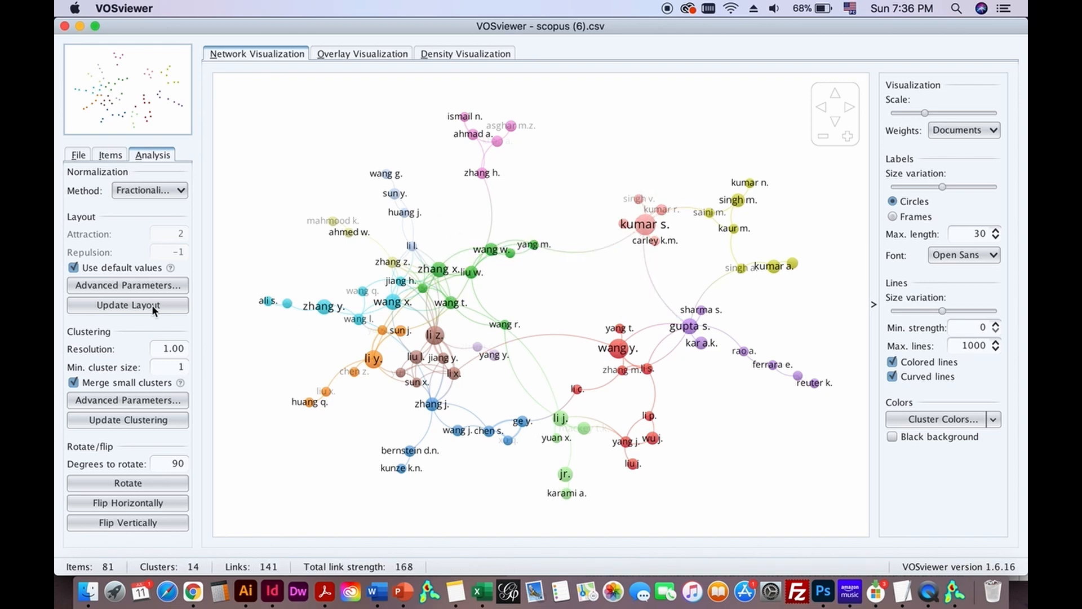
click(159, 194)
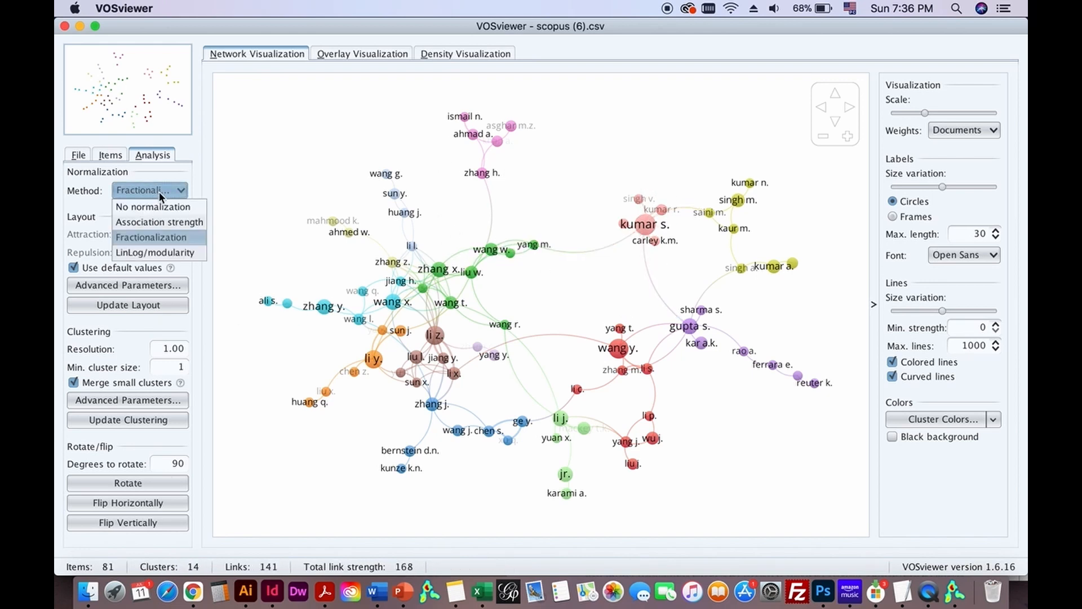
click(174, 252)
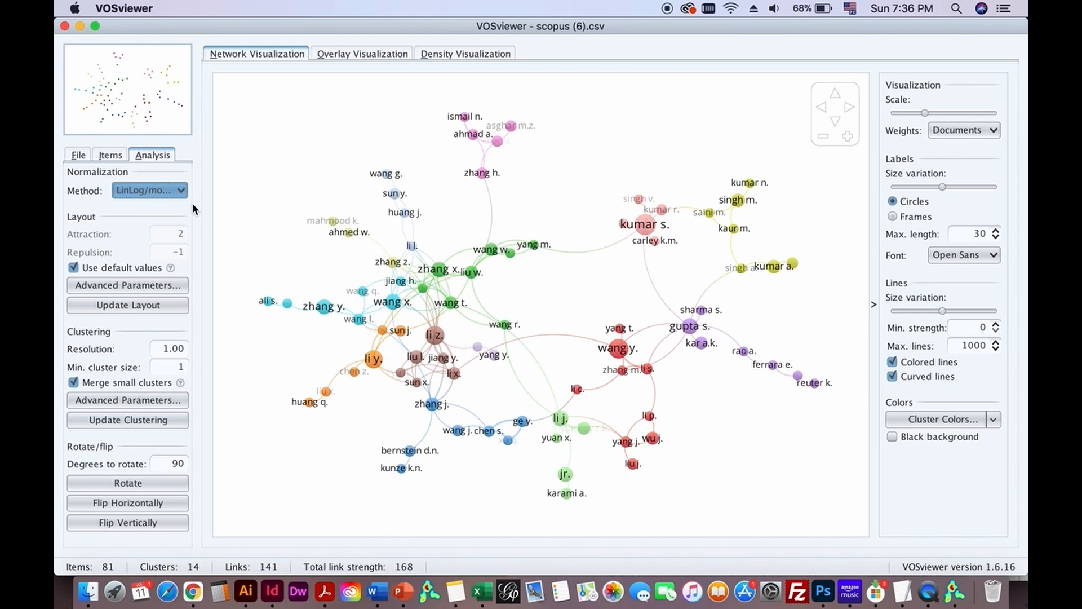
click(147, 302)
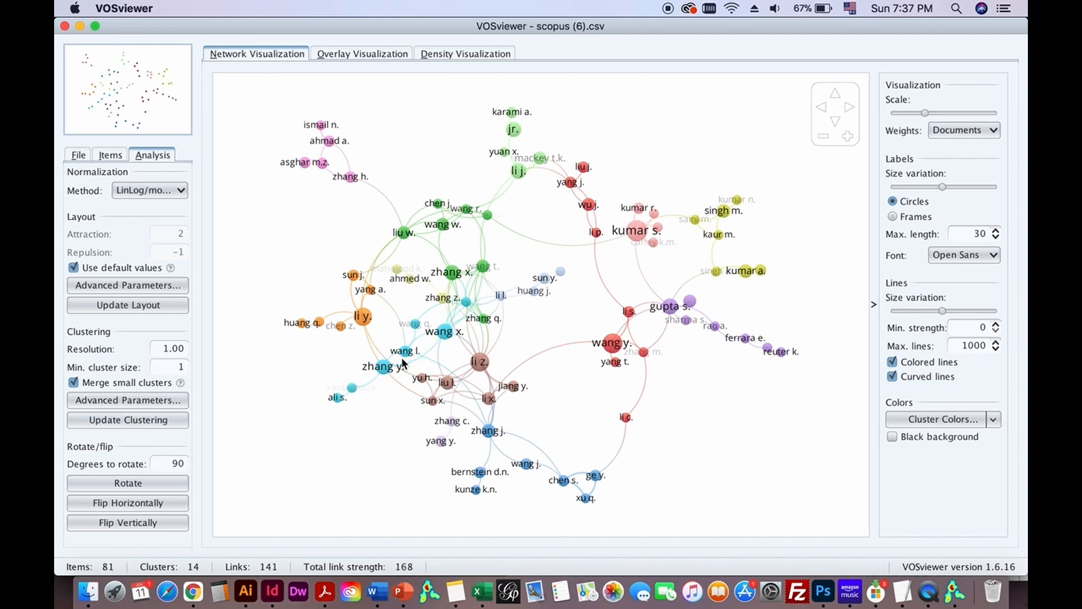
Examine the author map in the overlay and density visualizations, and return to the map file options
click(364, 54)
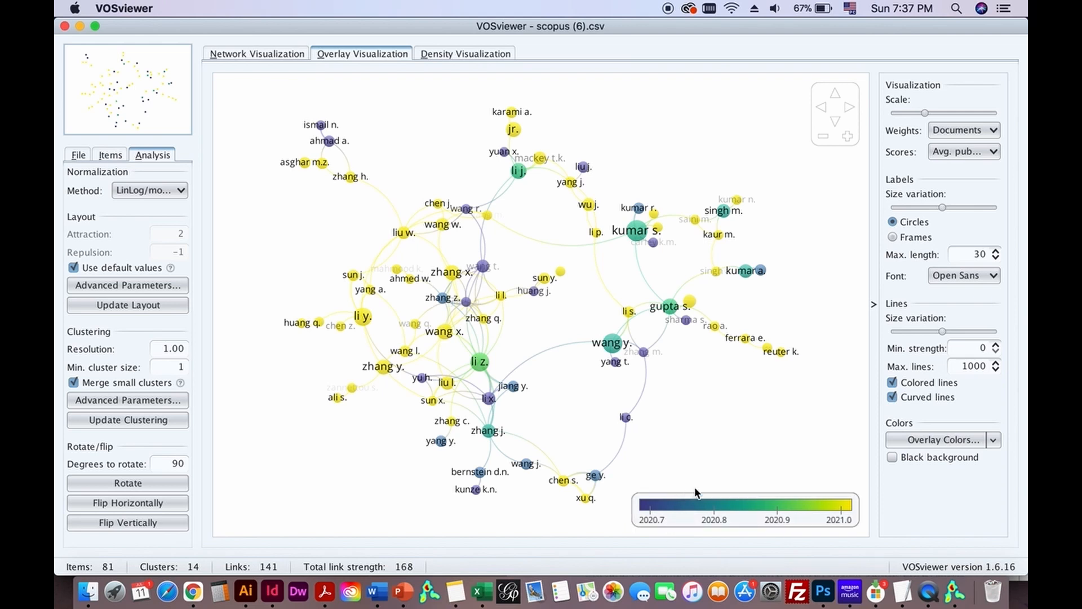
click(449, 52)
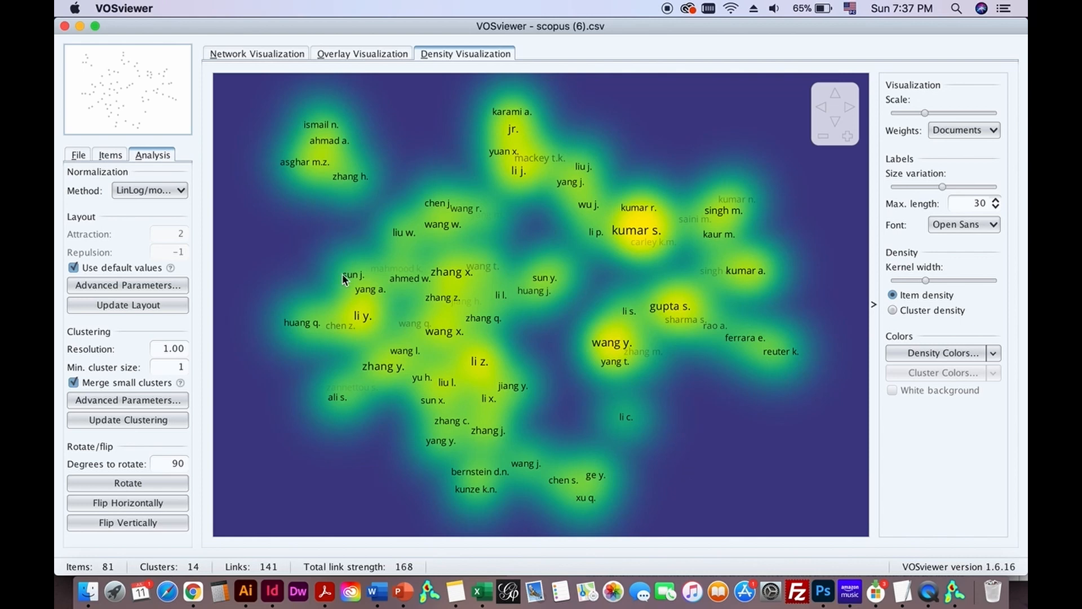
click(82, 157)
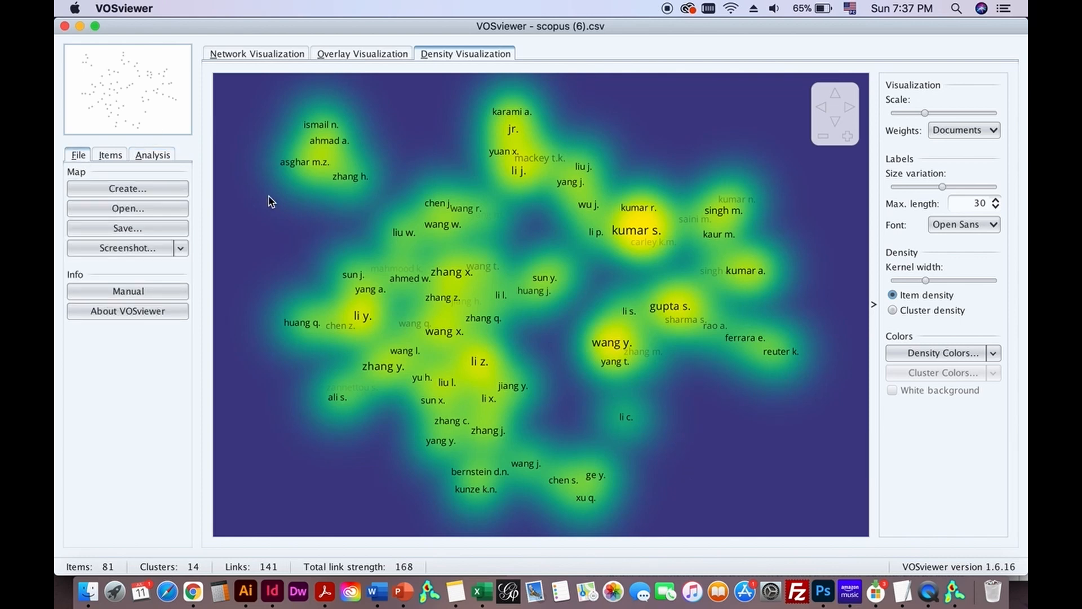
Return to the network visualization and review the file formats for saving a screenshot and the dialog for opening a map
click(266, 55)
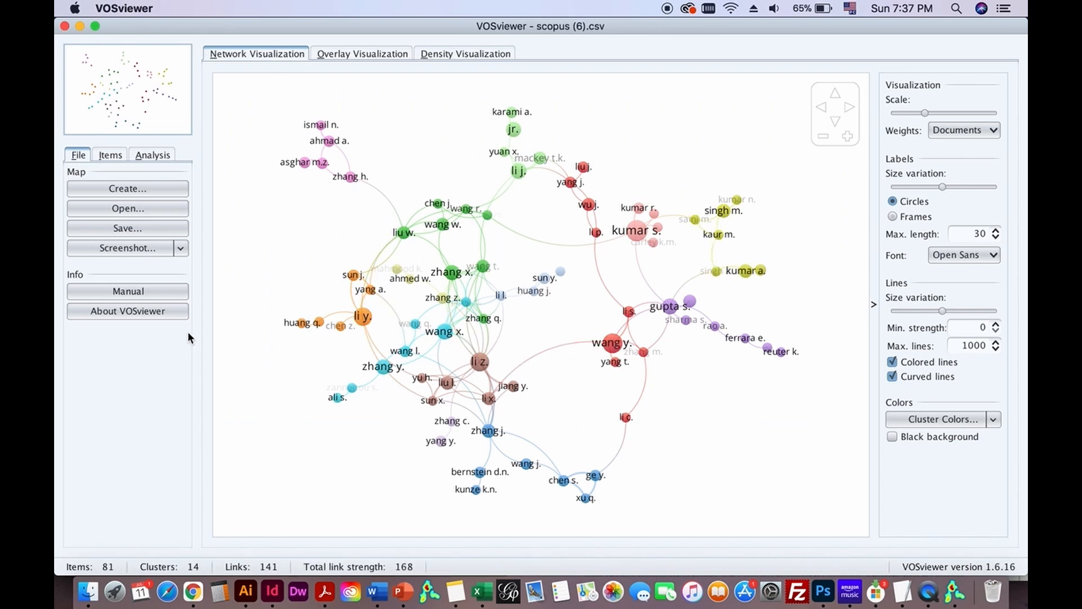
click(182, 249)
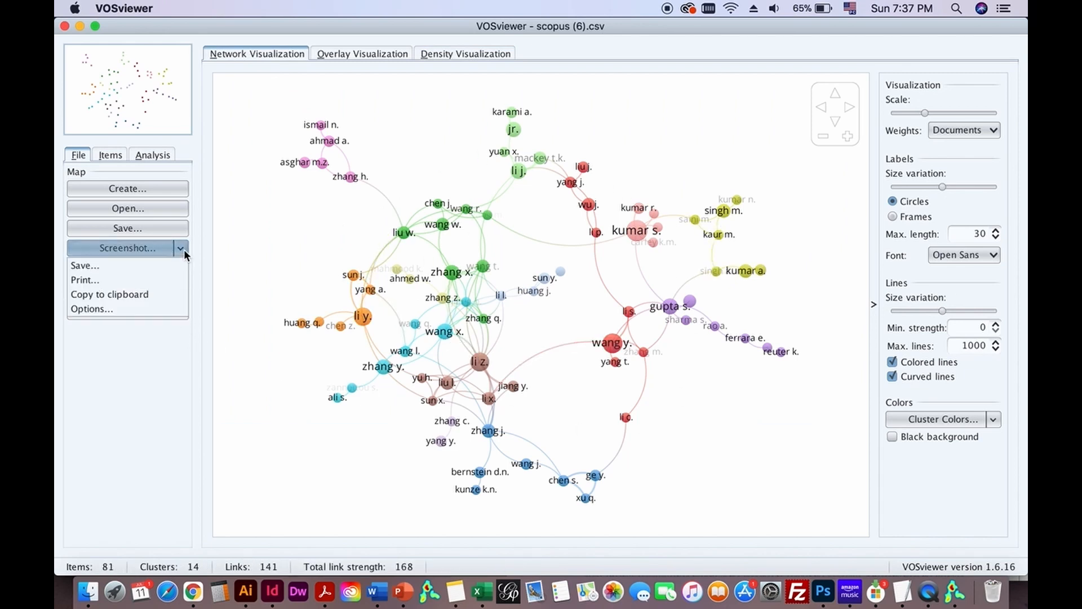
click(86, 264)
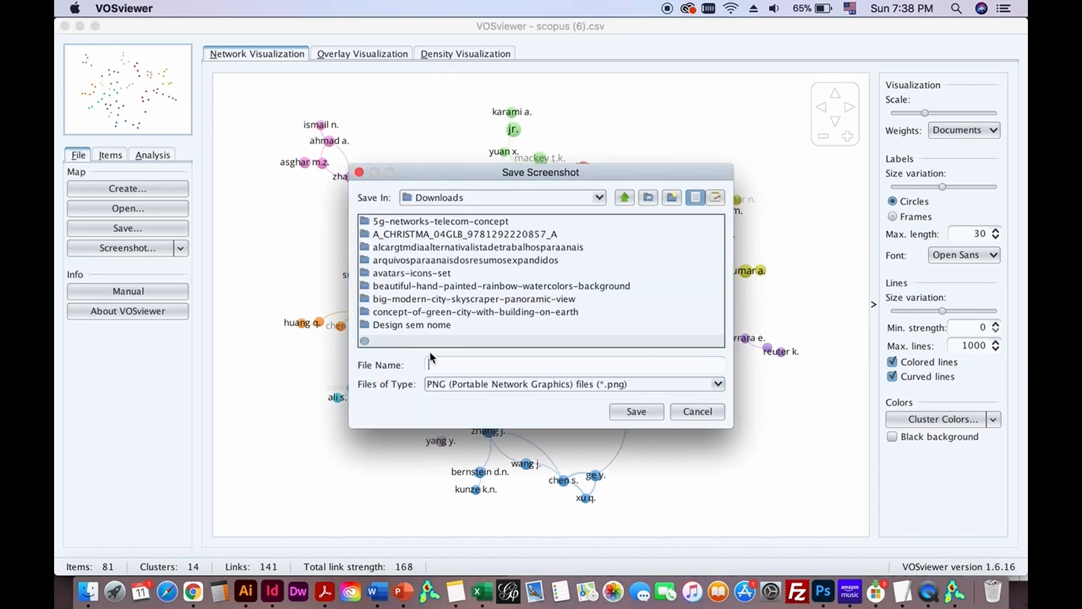
click(504, 382)
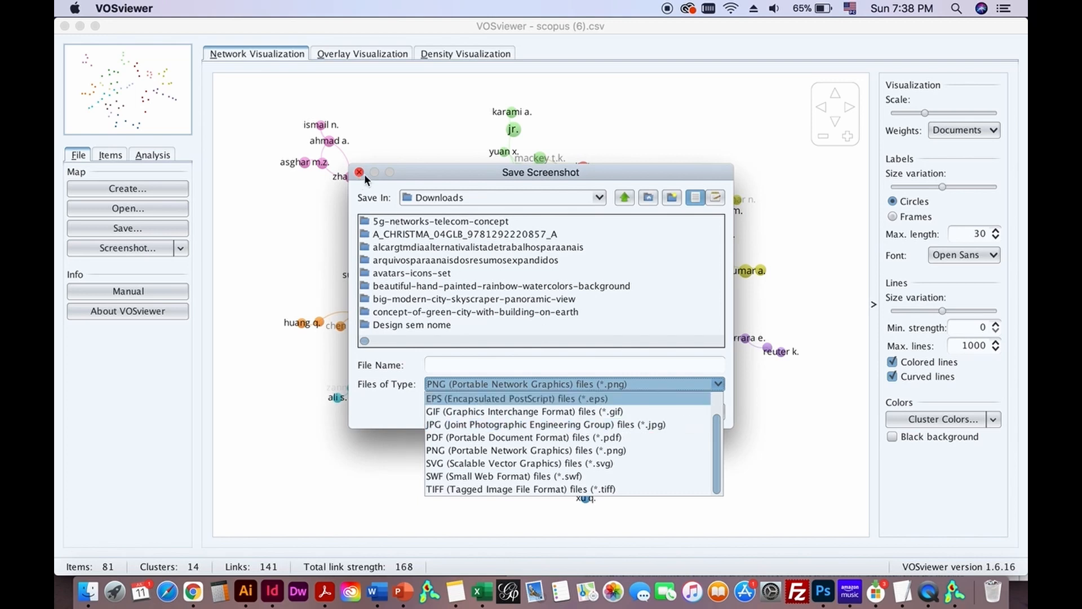
click(631, 174)
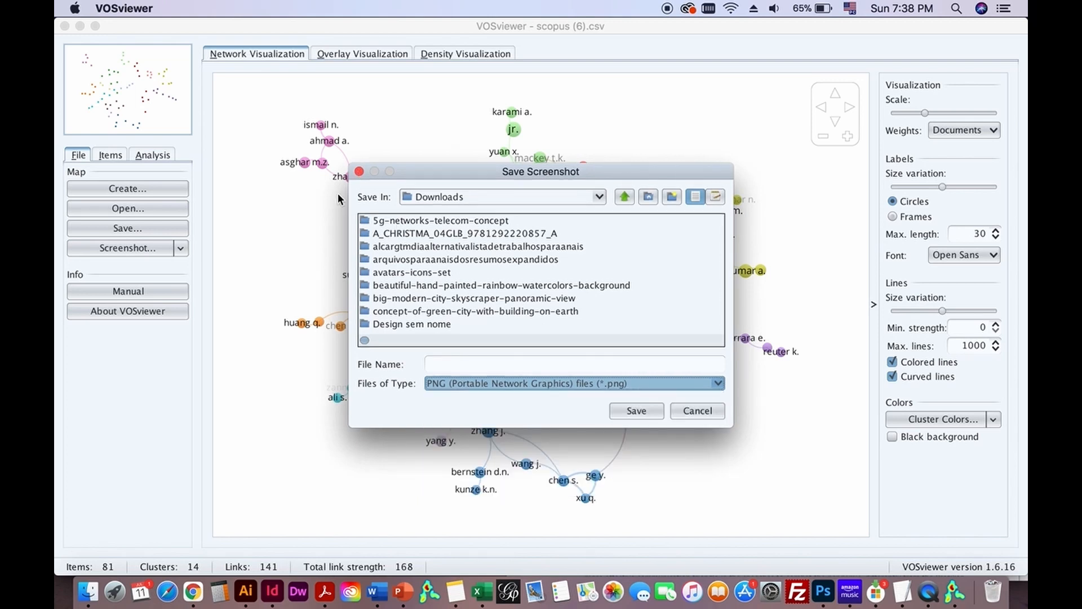
click(358, 172)
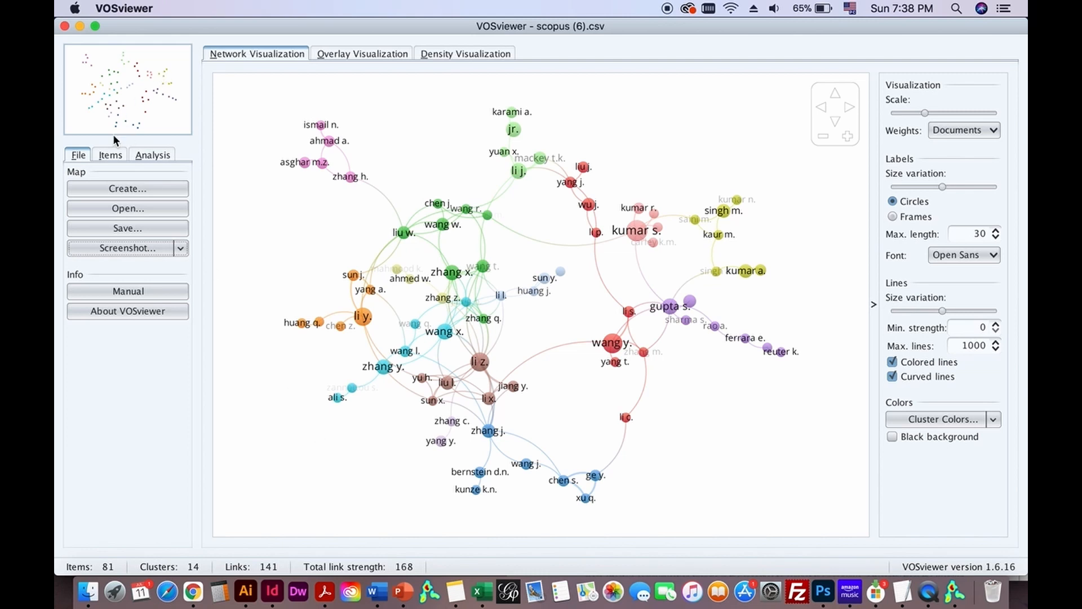
click(137, 212)
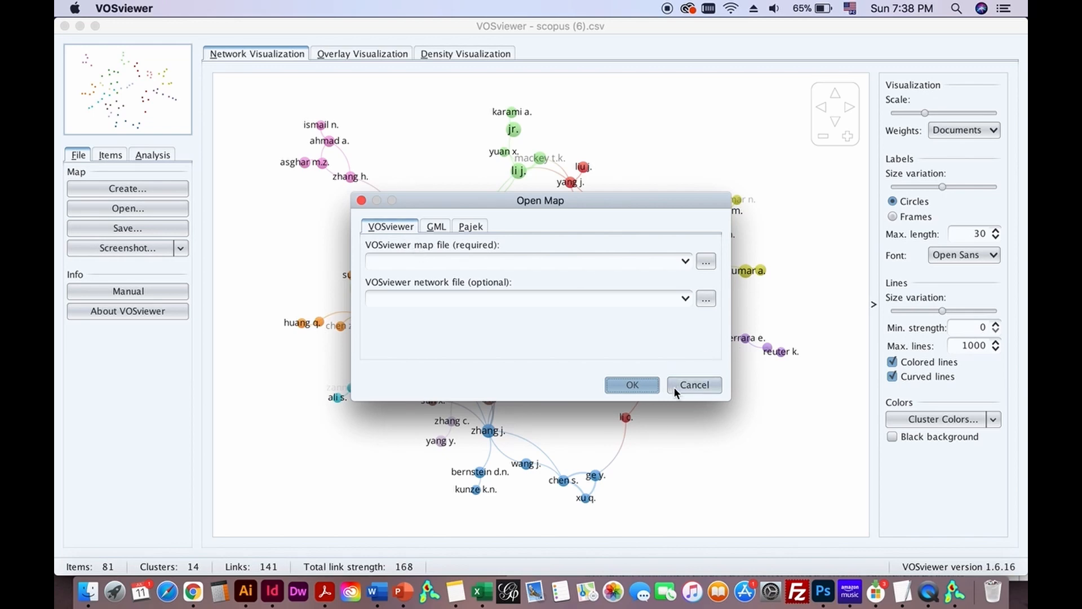
click(693, 385)
Start a new map based on text data, with data read from bibliographic database files
click(167, 186)
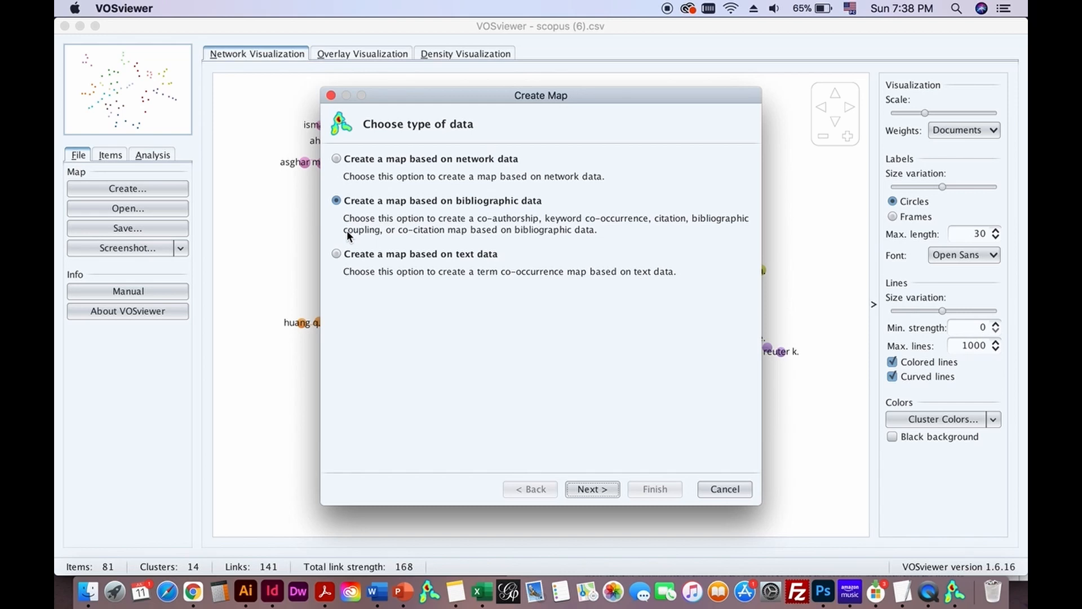
click(337, 254)
click(337, 255)
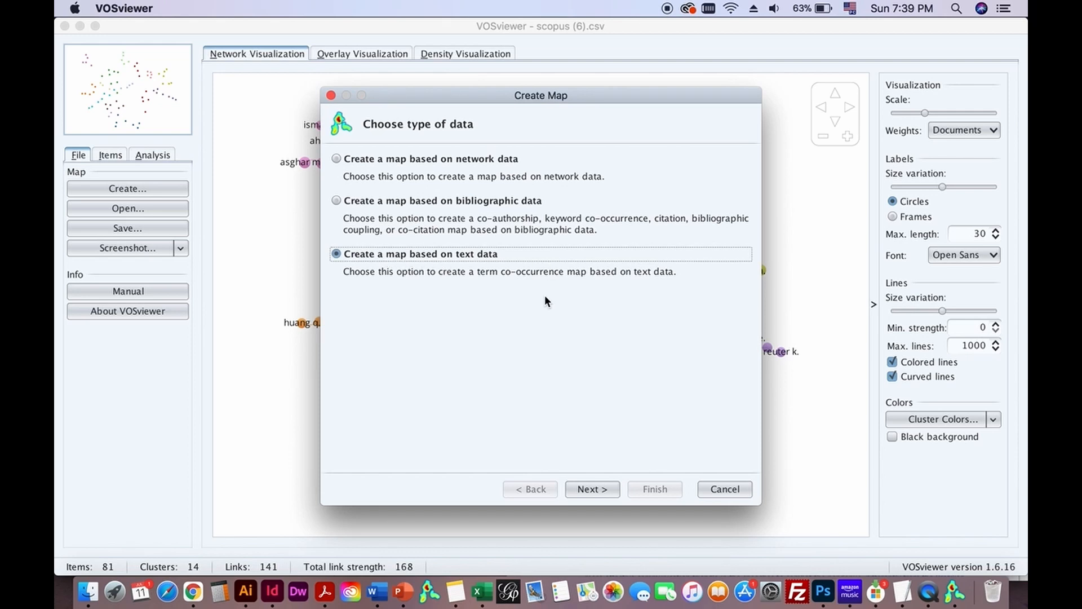
click(601, 493)
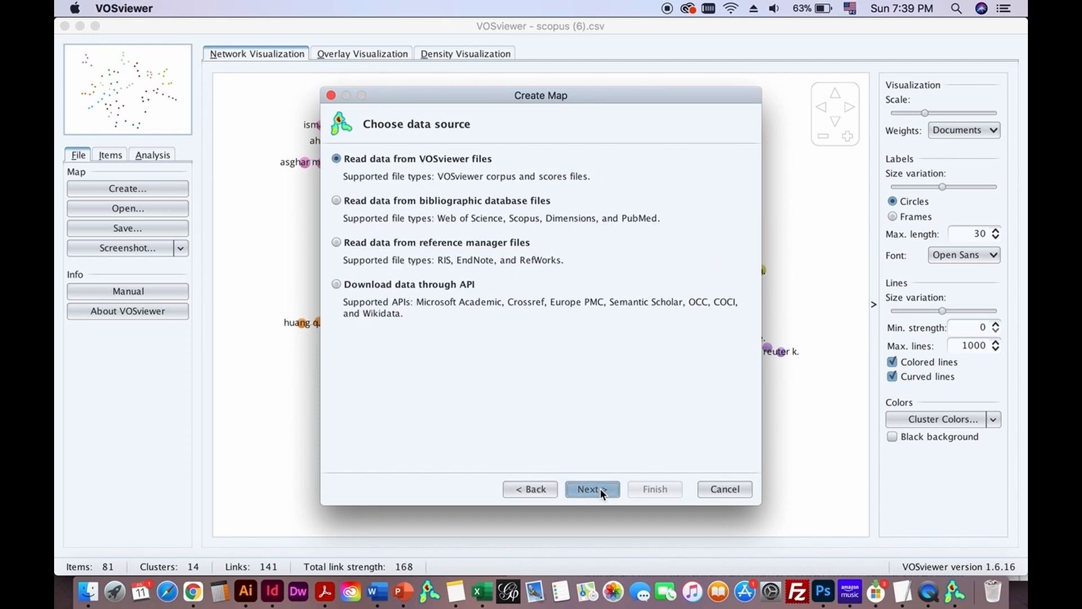
click(336, 201)
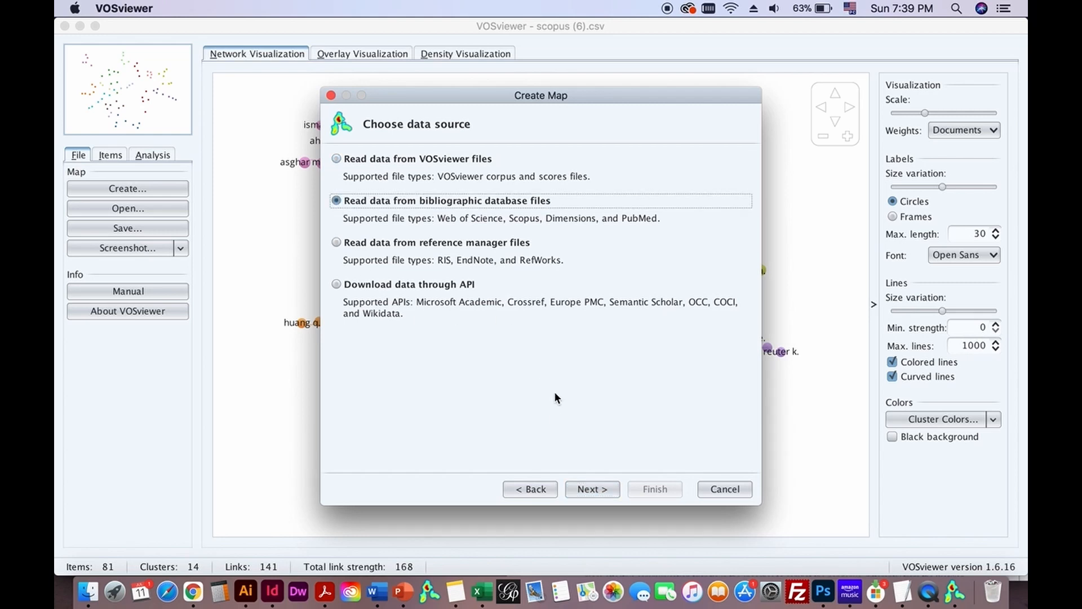
click(599, 488)
Check the file types accepted for Web of Science and Scopus data without loading a file
click(736, 197)
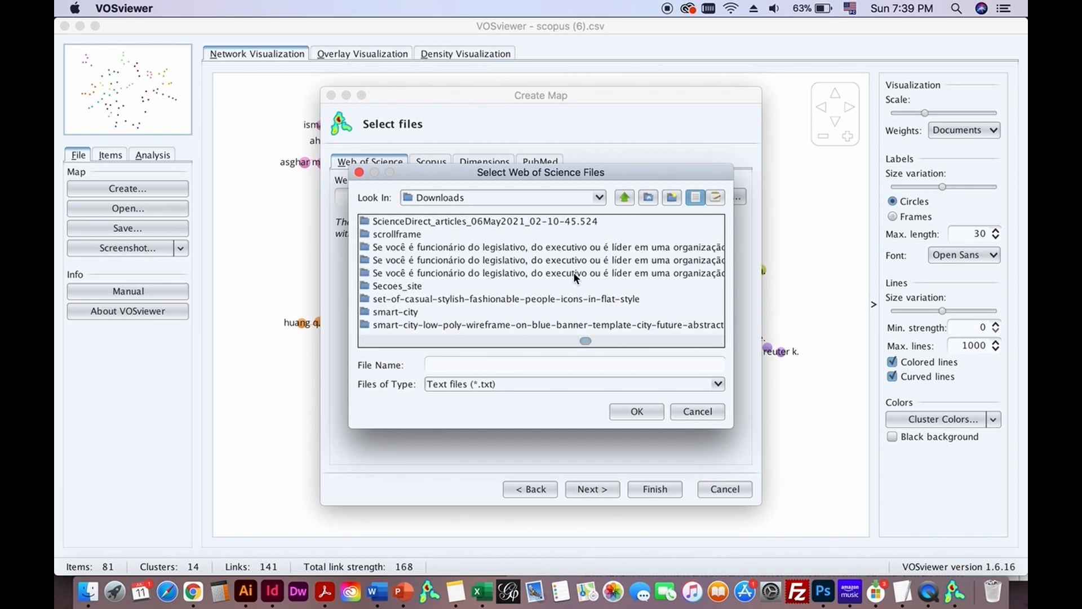
click(599, 384)
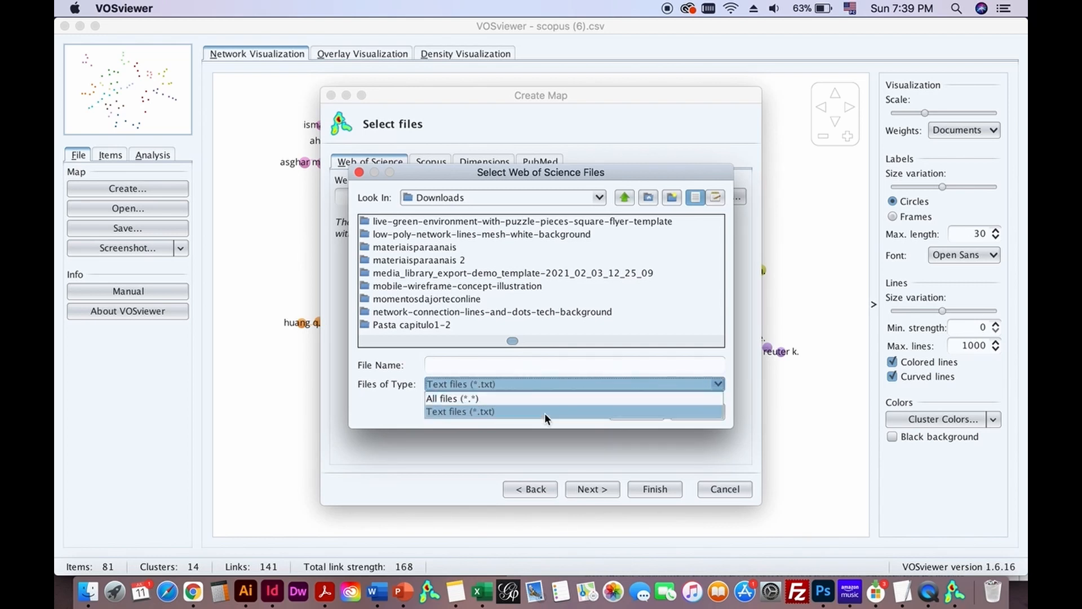
click(360, 173)
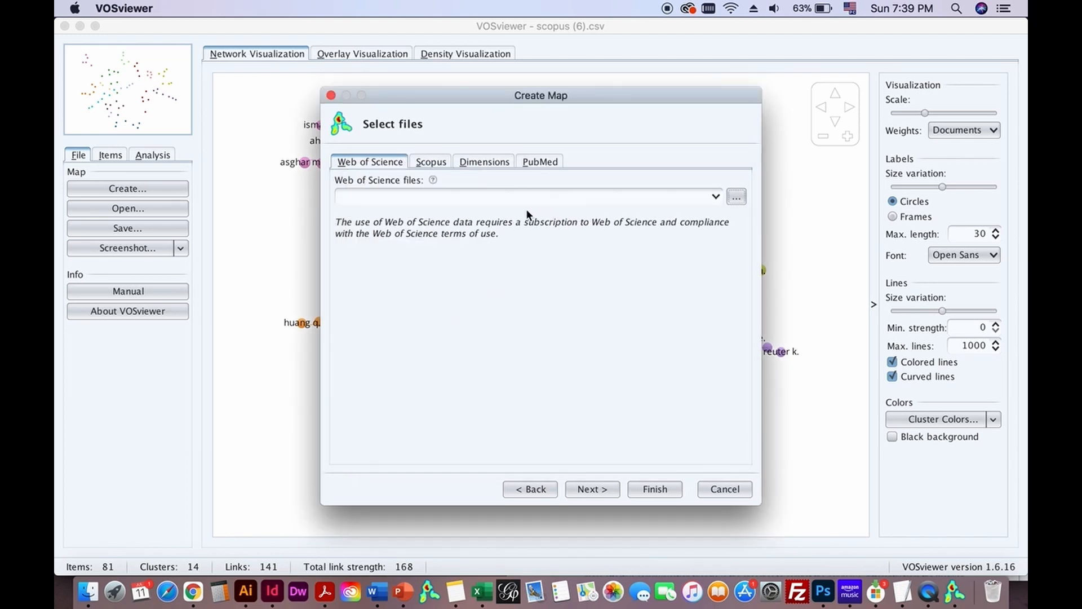
click(432, 162)
click(736, 196)
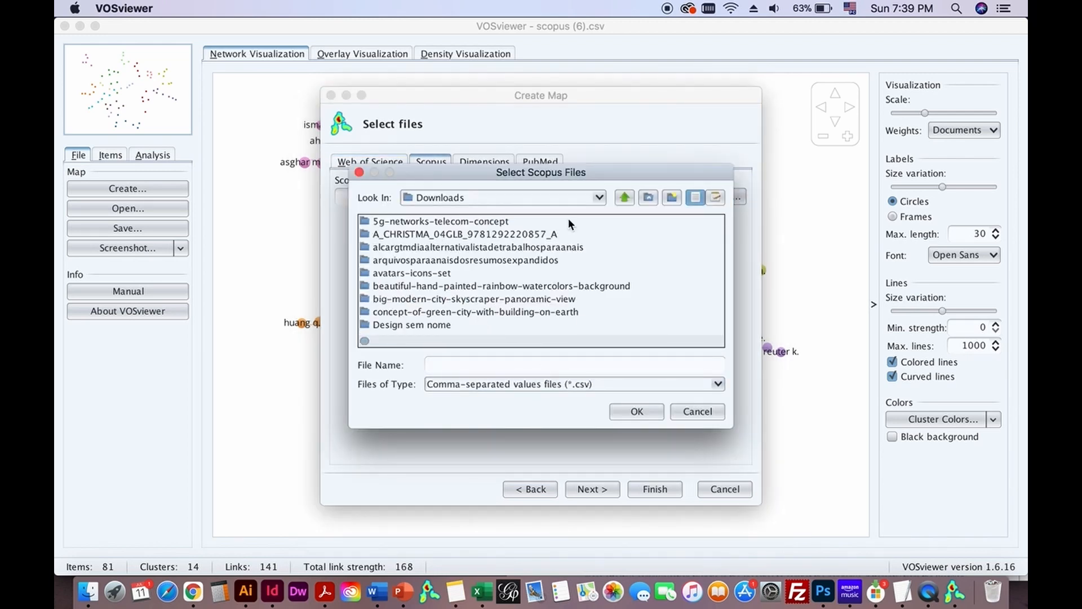
click(699, 411)
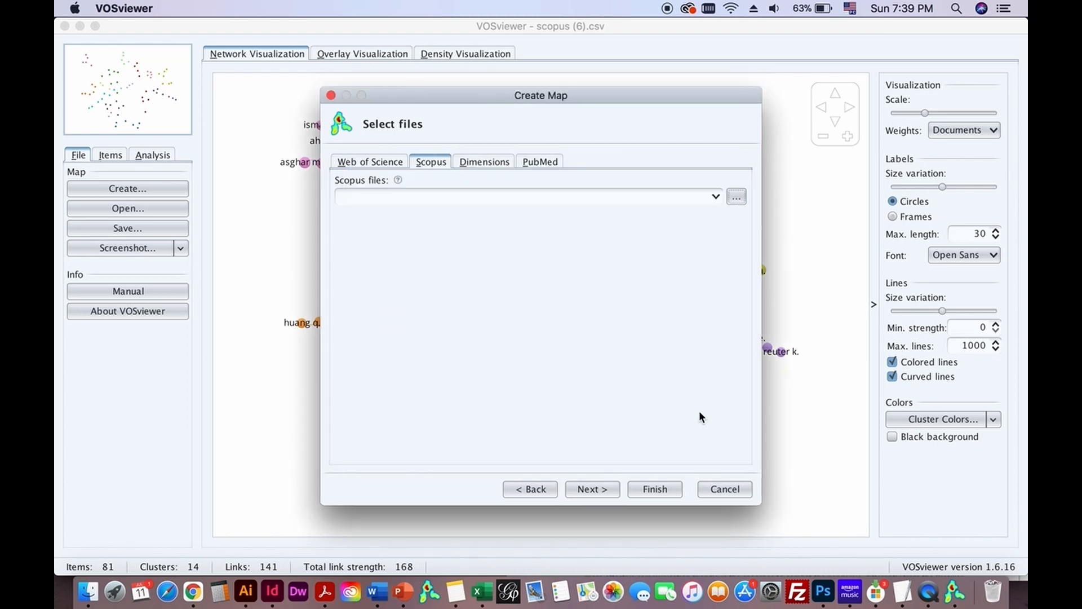
click(377, 161)
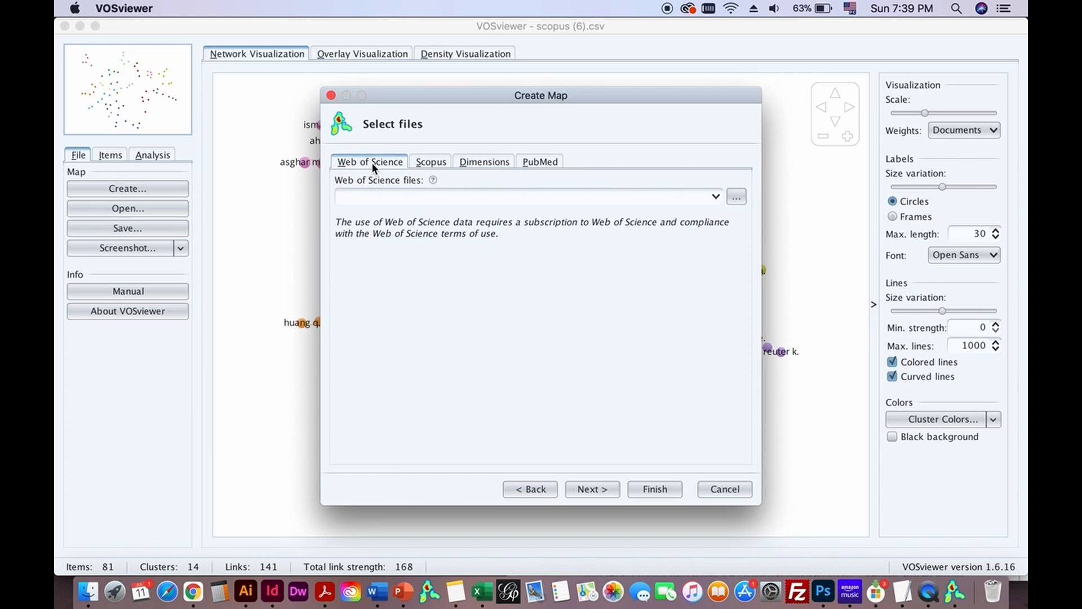
Load scopus (6).csv from Downloads as the Scopus file for the text-based map
click(428, 163)
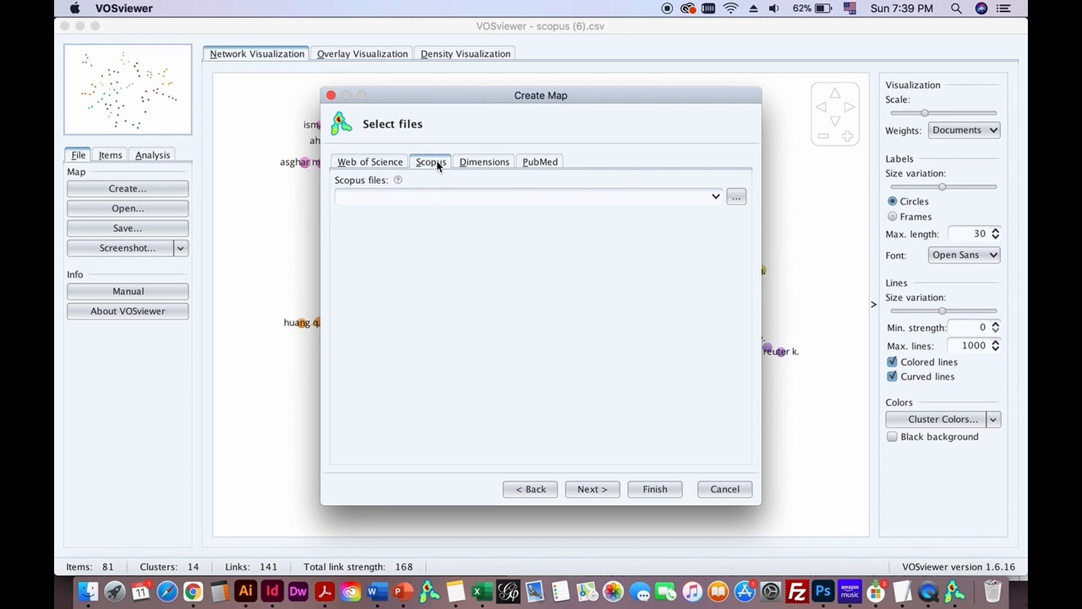
click(735, 197)
scroll(485, 300, down, 15)
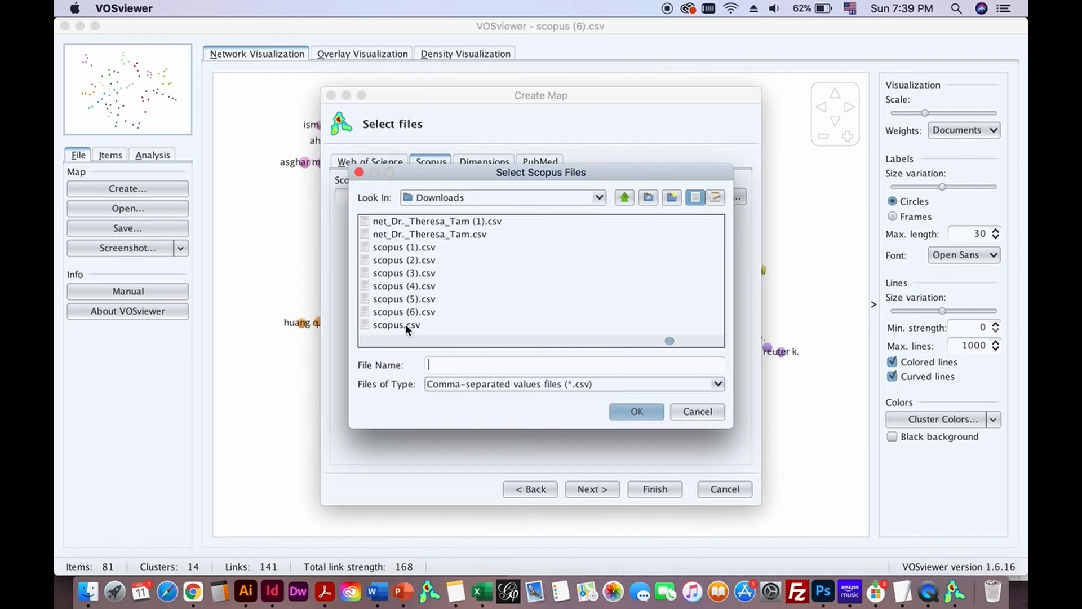
click(416, 314)
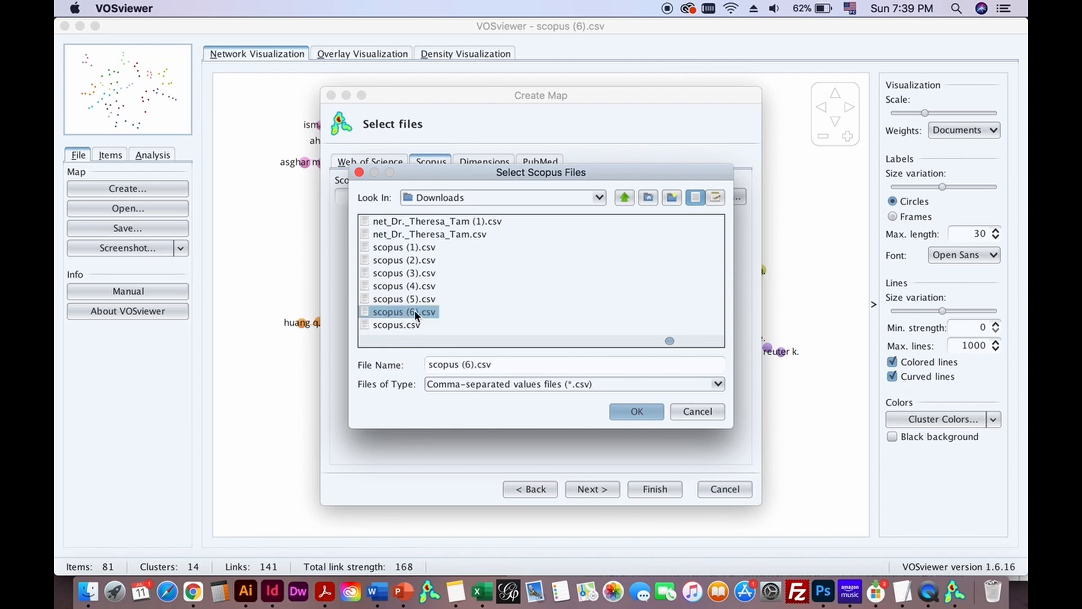
click(634, 414)
click(600, 488)
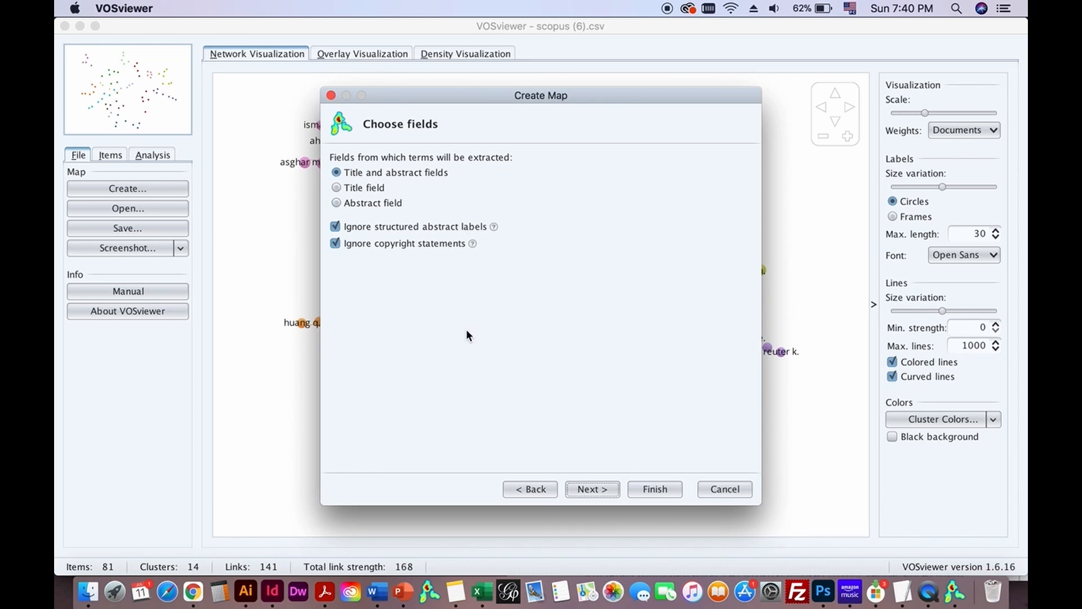
Keep term extraction from the title and abstract fields and choose Full counting as the counting method
click(592, 487)
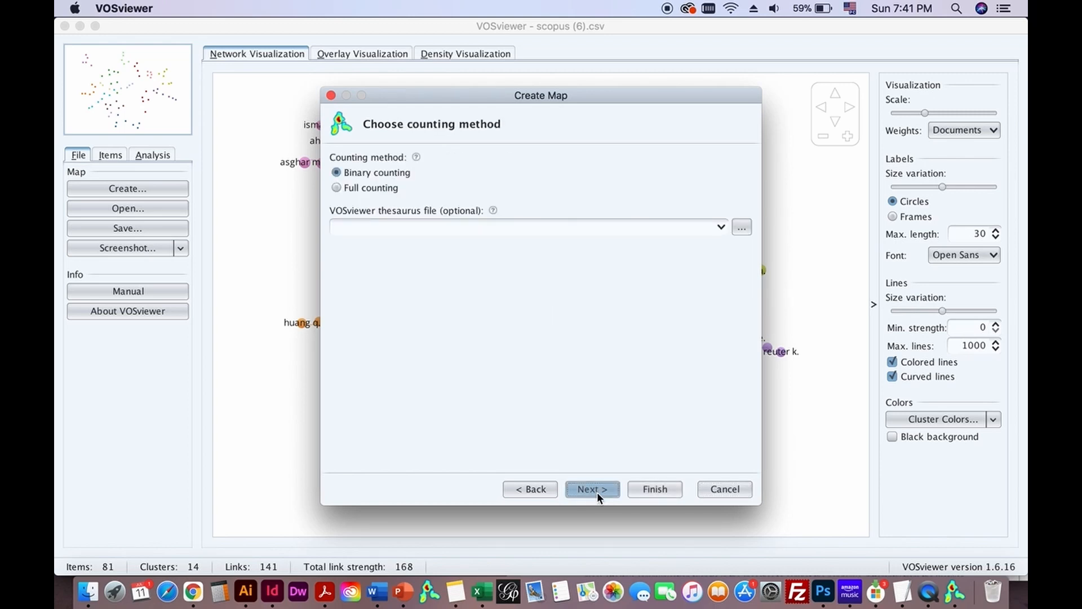
click(337, 186)
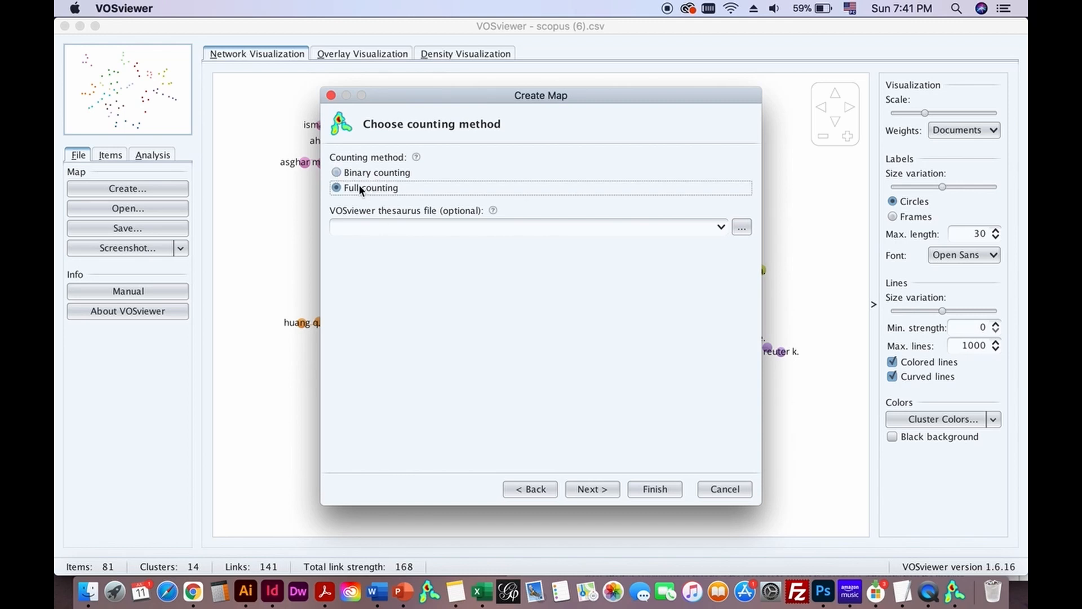
click(598, 484)
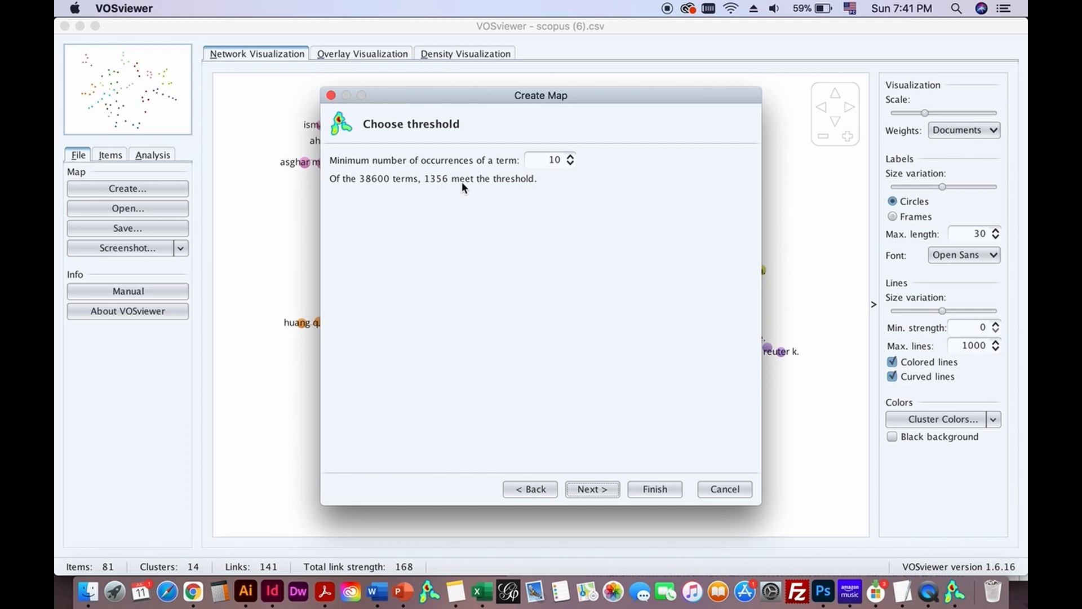
Try raising the minimum number of occurrences of a term to 20
click(570, 156)
click(571, 155)
click(570, 156)
click(570, 157)
click(571, 157)
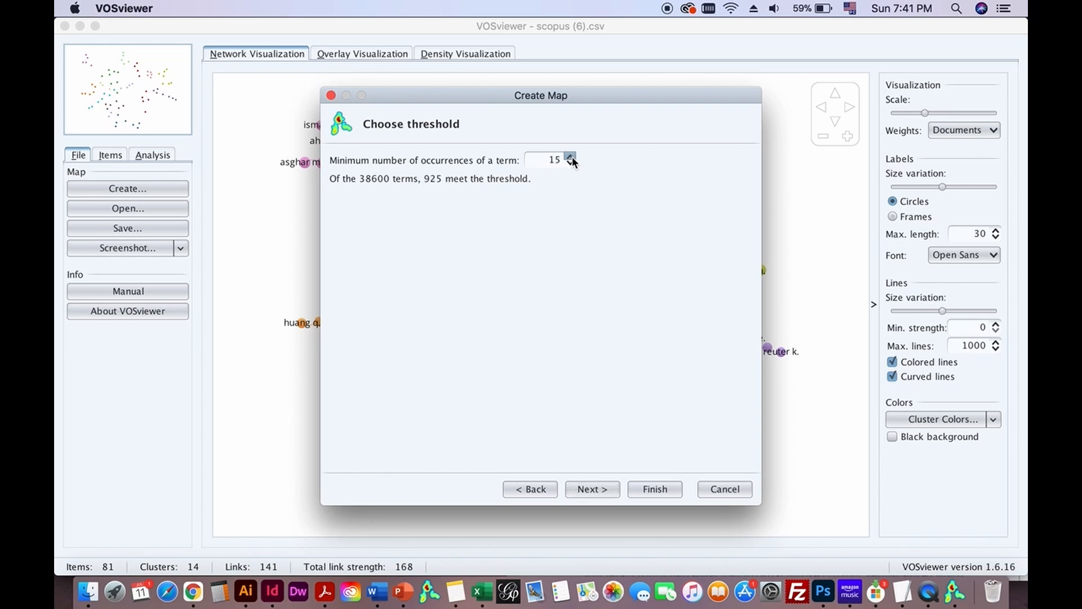
click(571, 156)
click(571, 157)
click(570, 156)
click(571, 156)
click(571, 156)
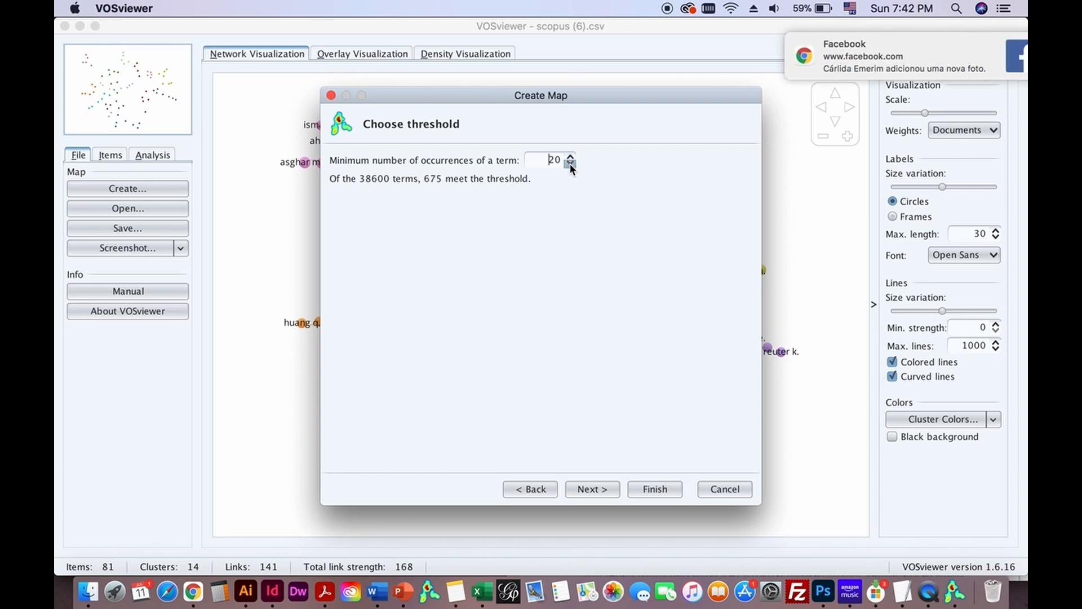
Lower the minimum number of occurrences of a term back to 10
click(571, 163)
click(570, 164)
click(570, 163)
click(571, 163)
click(571, 163)
click(571, 163)
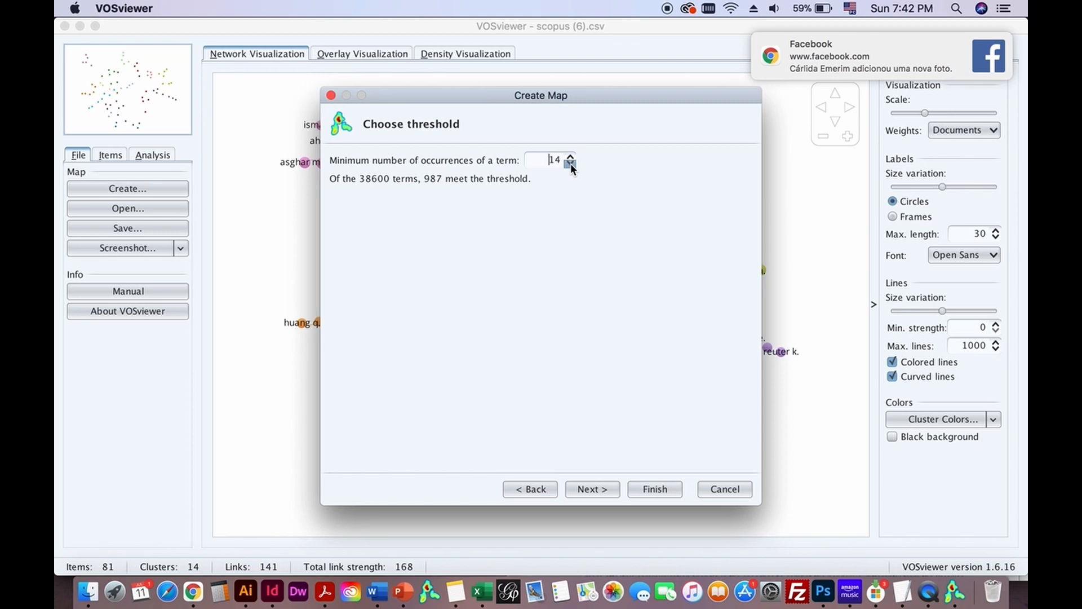
click(570, 163)
click(571, 163)
click(570, 164)
click(570, 164)
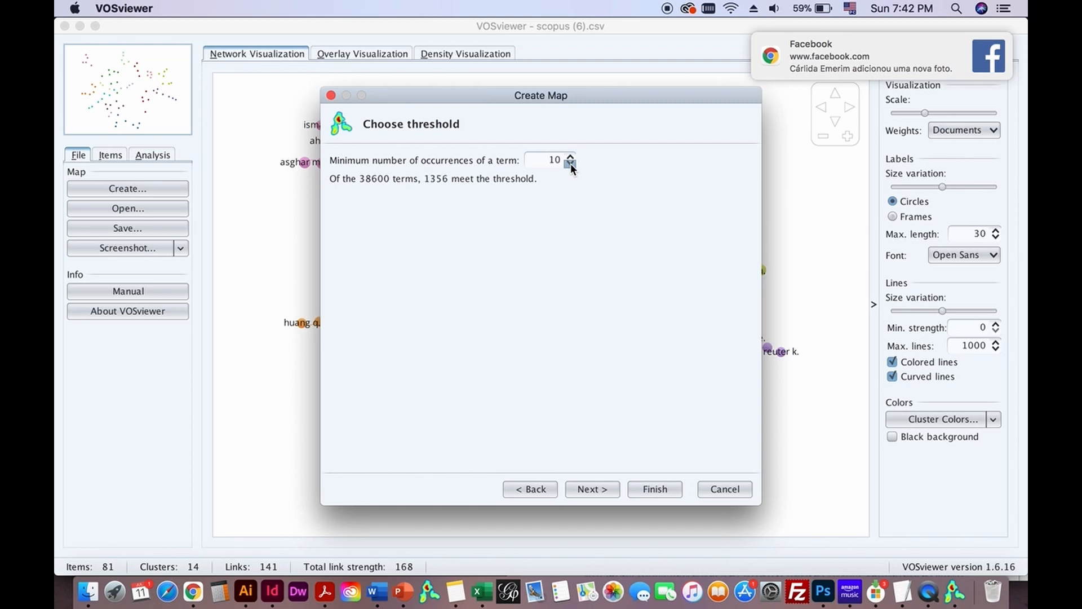
Accept the threshold of 10 occurrences and the default of 814 terms, and proceed to the term verification list
click(604, 489)
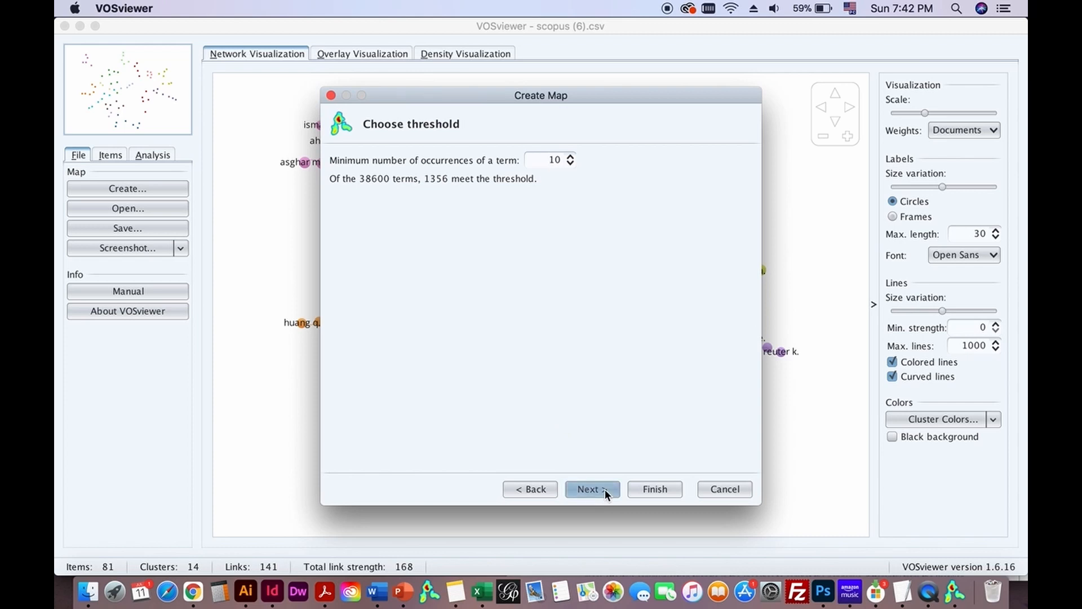
click(604, 489)
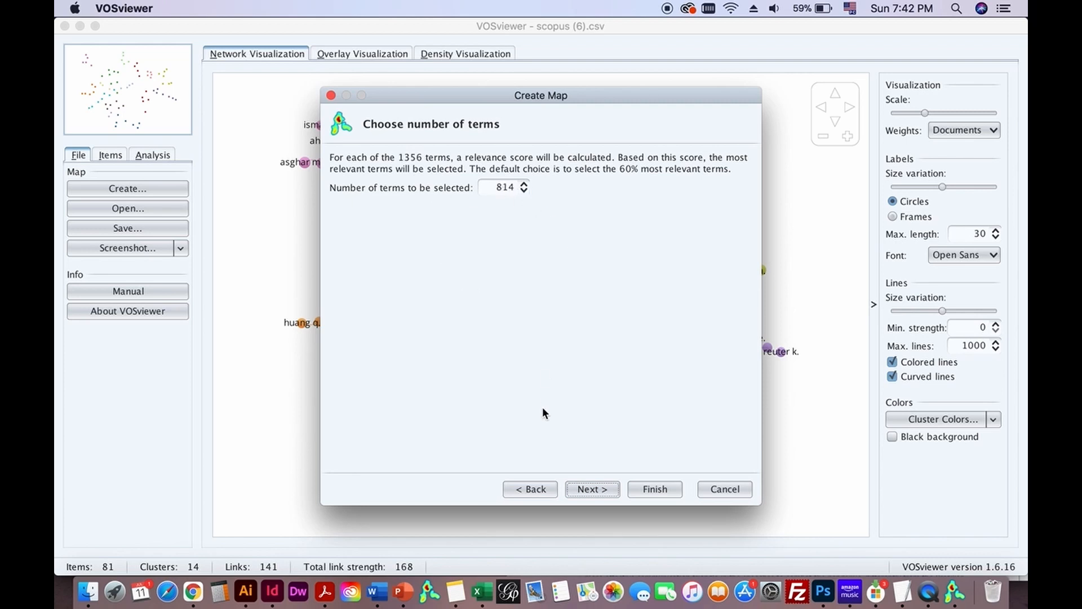
click(596, 488)
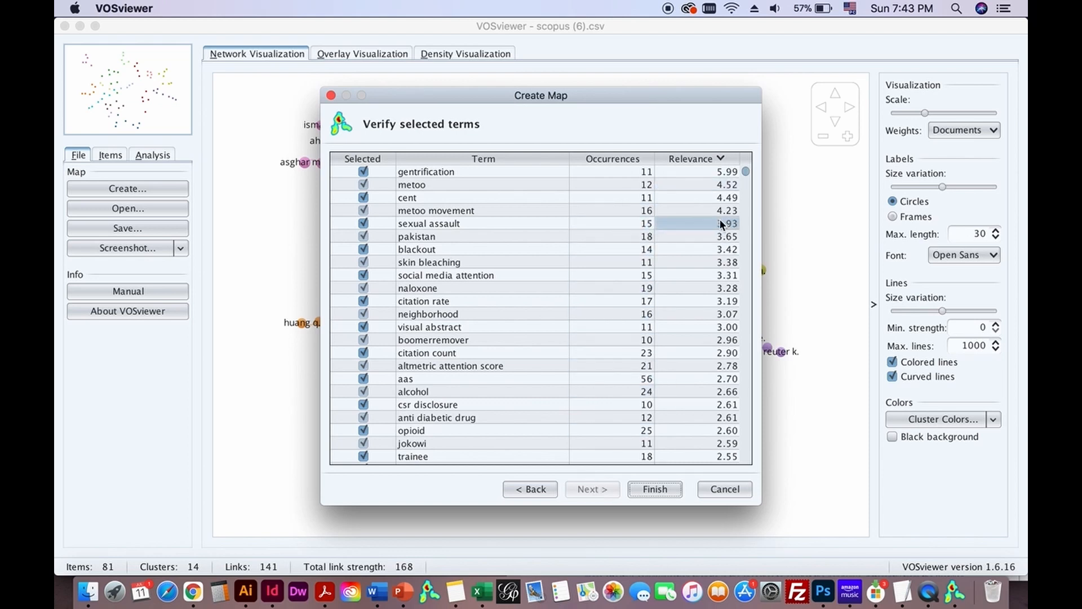
Examine the selected terms from the highest to the lowest relevance, along with their occurrences
drag(745, 174, 749, 469)
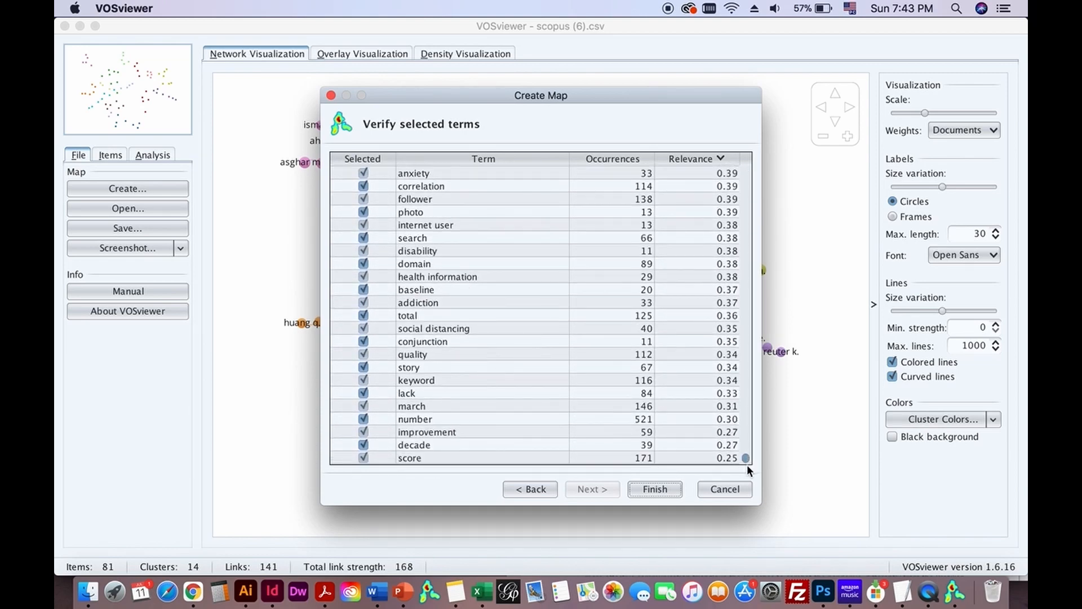
drag(745, 457, 747, 161)
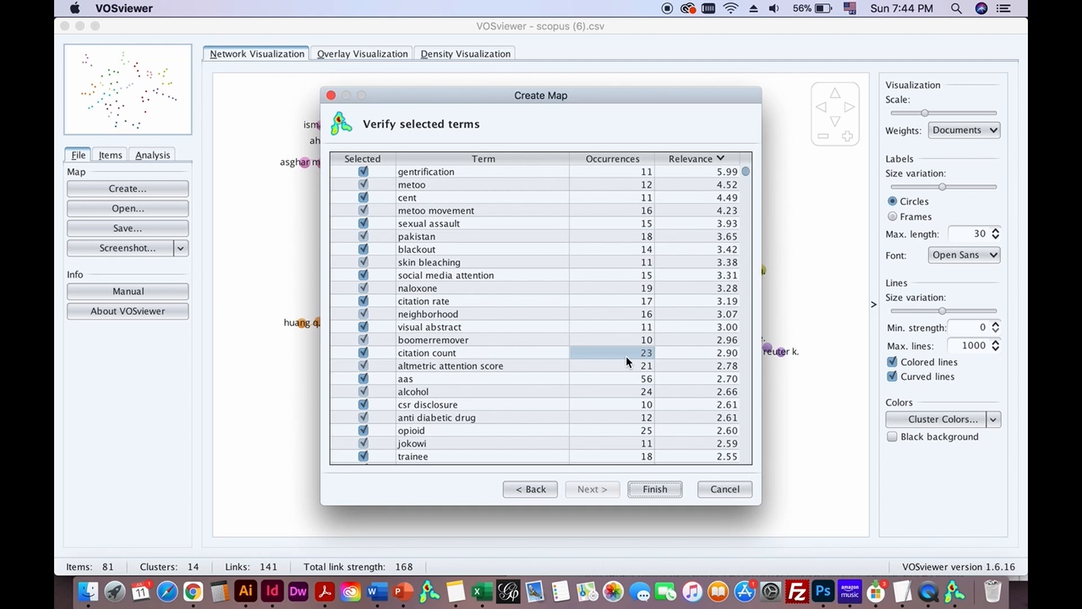
click(652, 489)
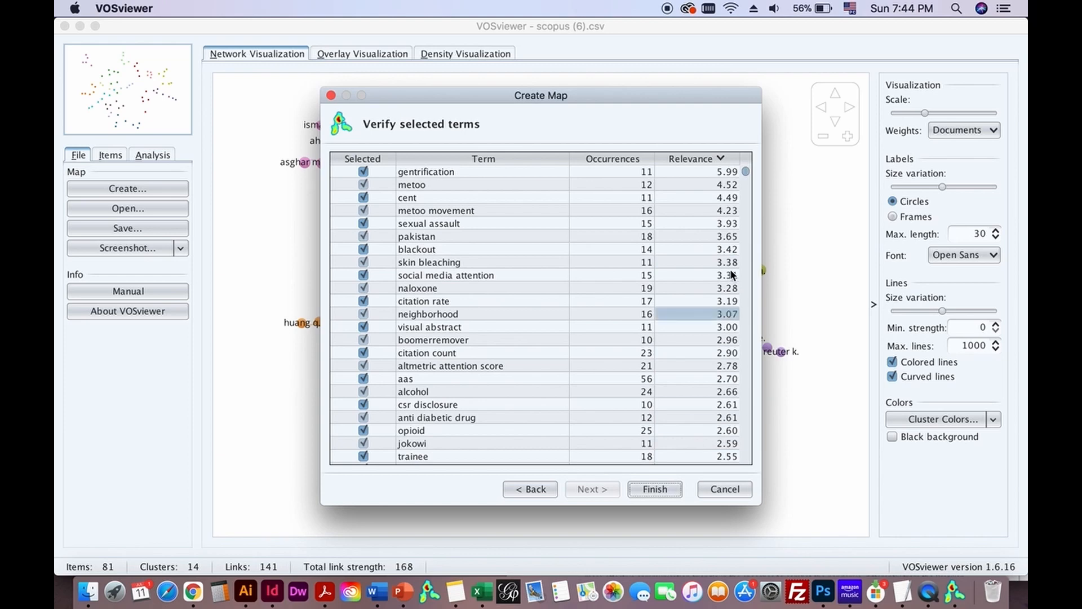
drag(746, 173, 747, 162)
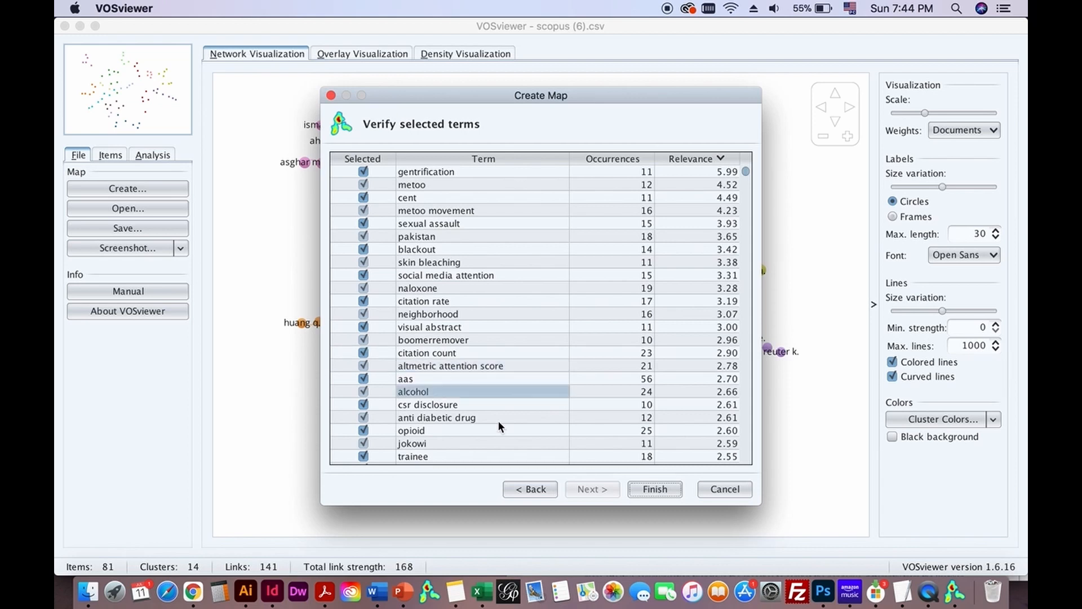
Generate the term map and recompute its layout with the Association strength normalization method
click(655, 489)
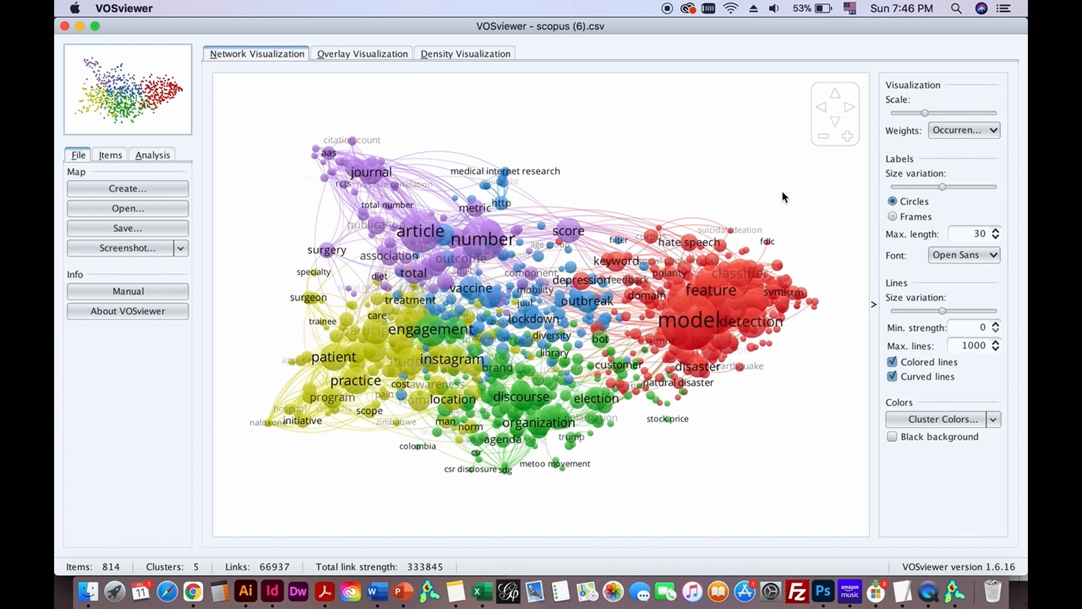
click(148, 155)
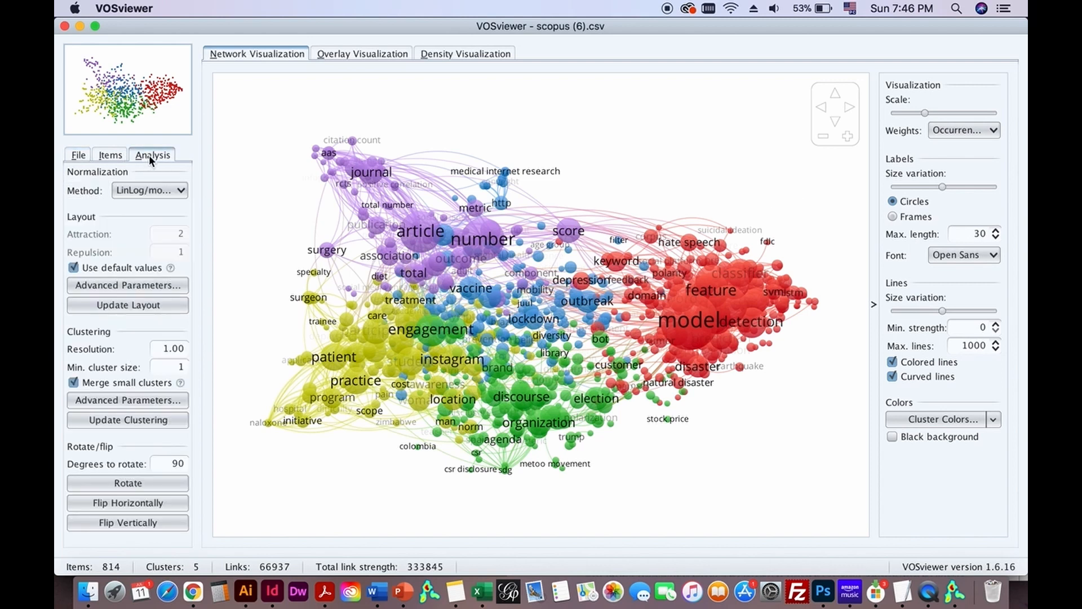
click(180, 190)
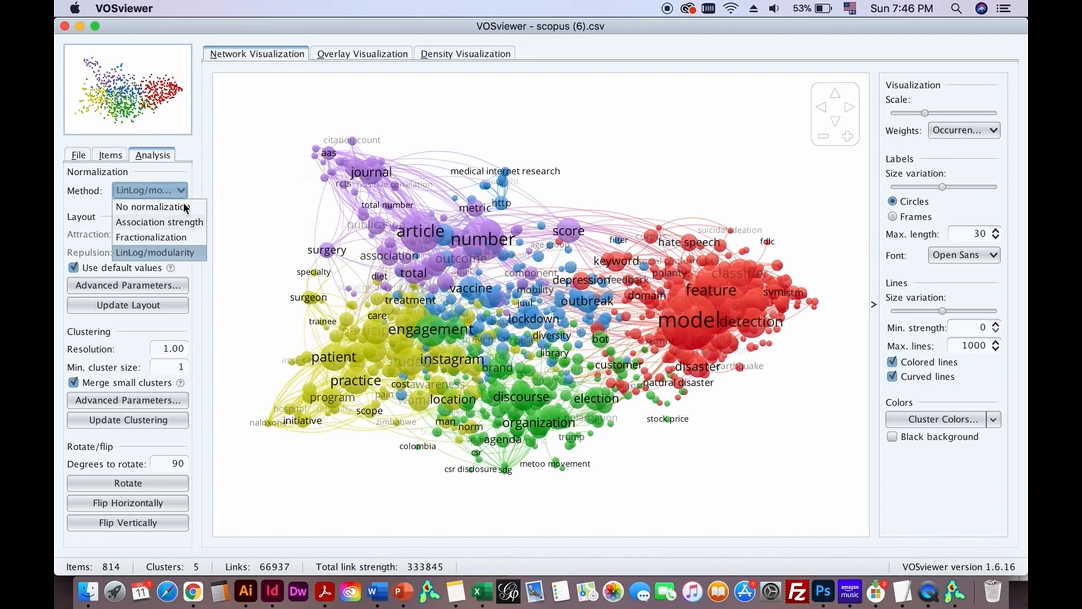
click(158, 224)
click(161, 306)
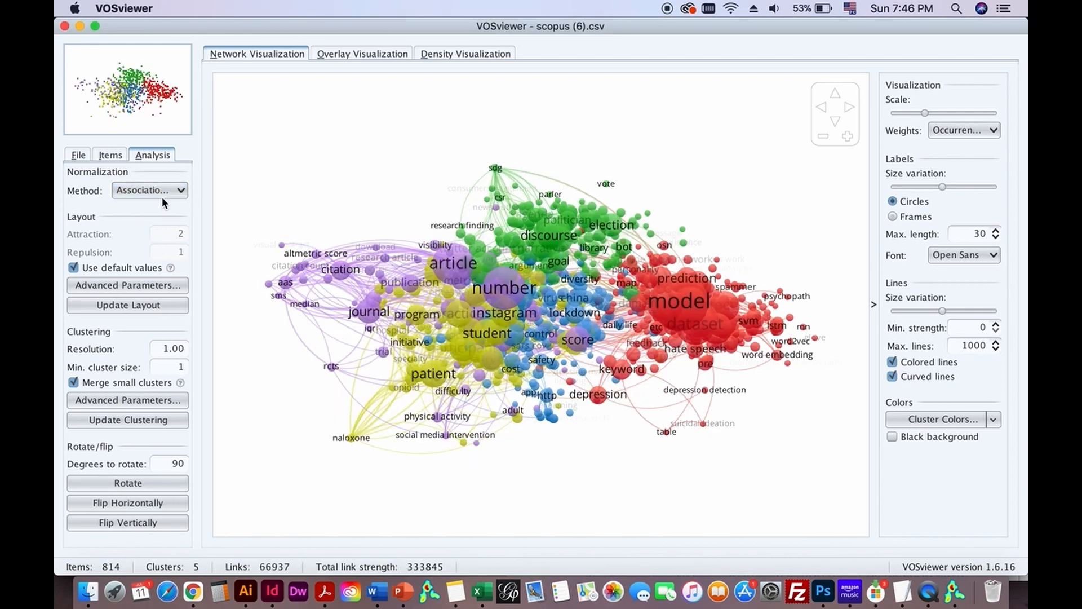
Disable the default layout values, set attraction to 1 and repulsion to 0, and update the layout
click(73, 267)
double_click(180, 235)
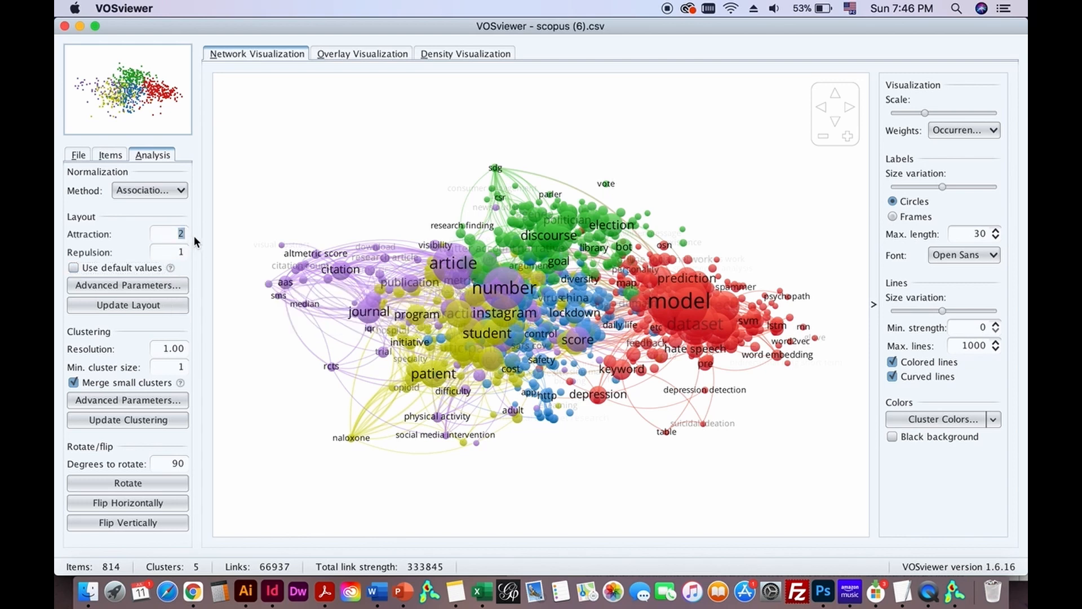
double_click(186, 252)
text(3)
double_click(181, 234)
text(1)
click(160, 306)
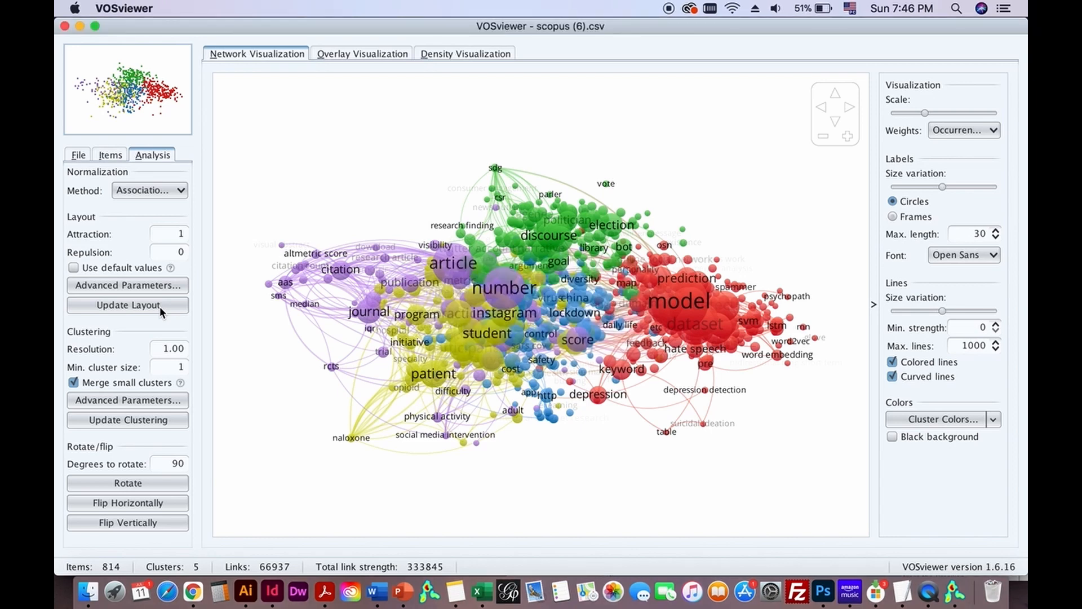
Update the layout with attraction set to 6 and repulsion set to 5
double_click(182, 251)
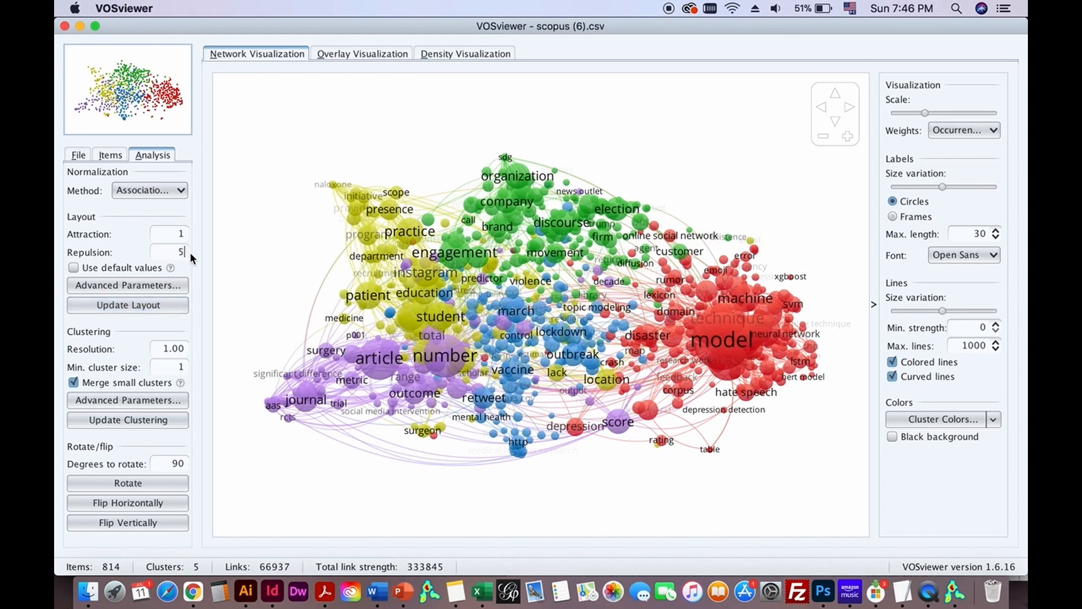
click(152, 304)
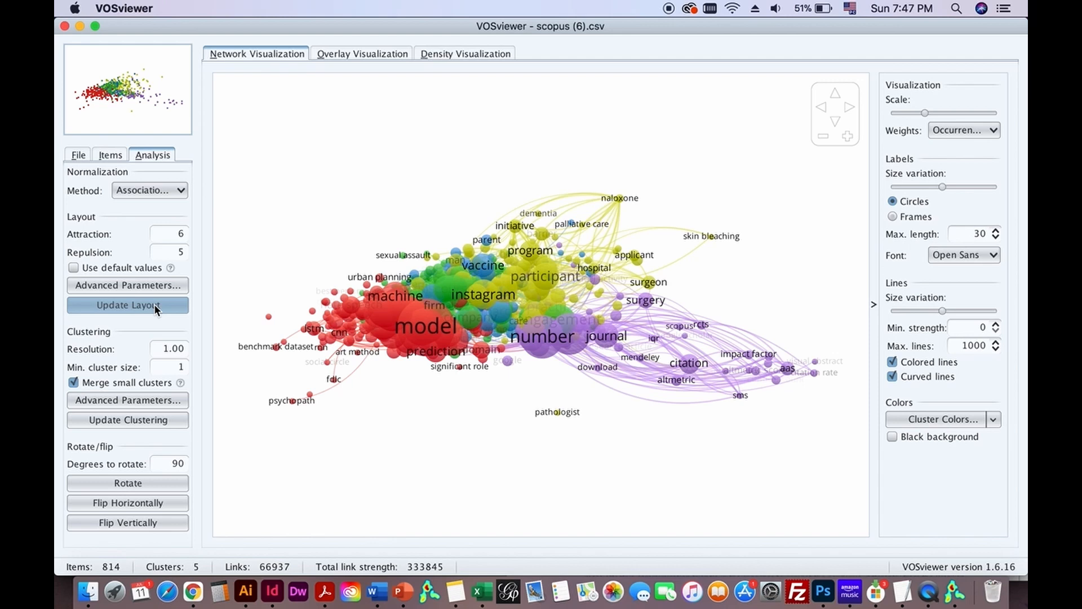
Recompute the layout with attraction 3 and repulsion 1, and review the advanced layout parameters without changing them
double_click(183, 251)
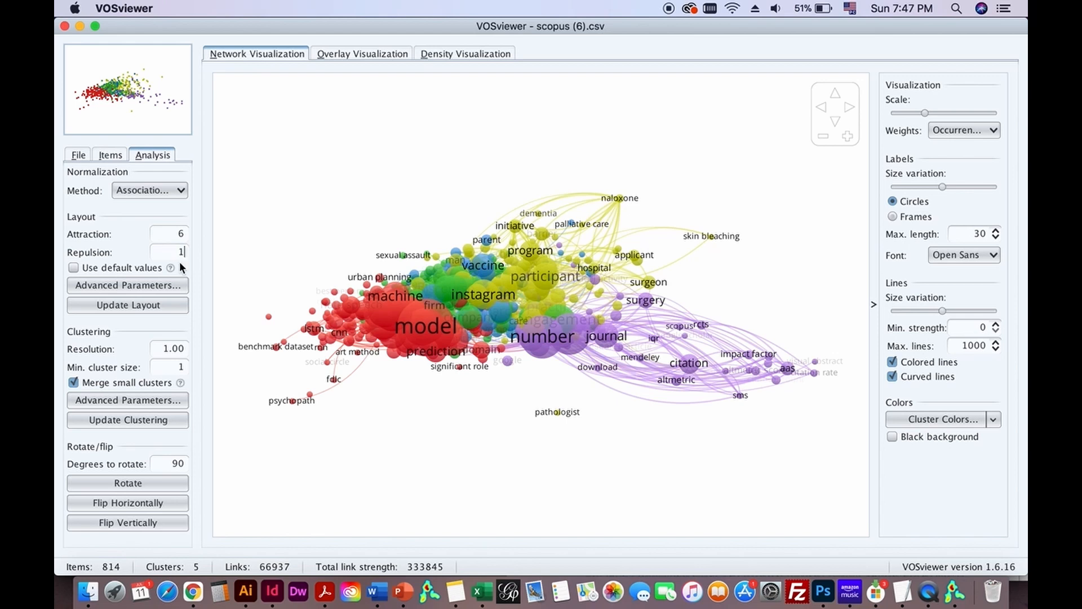
double_click(183, 233)
text(3)
click(163, 305)
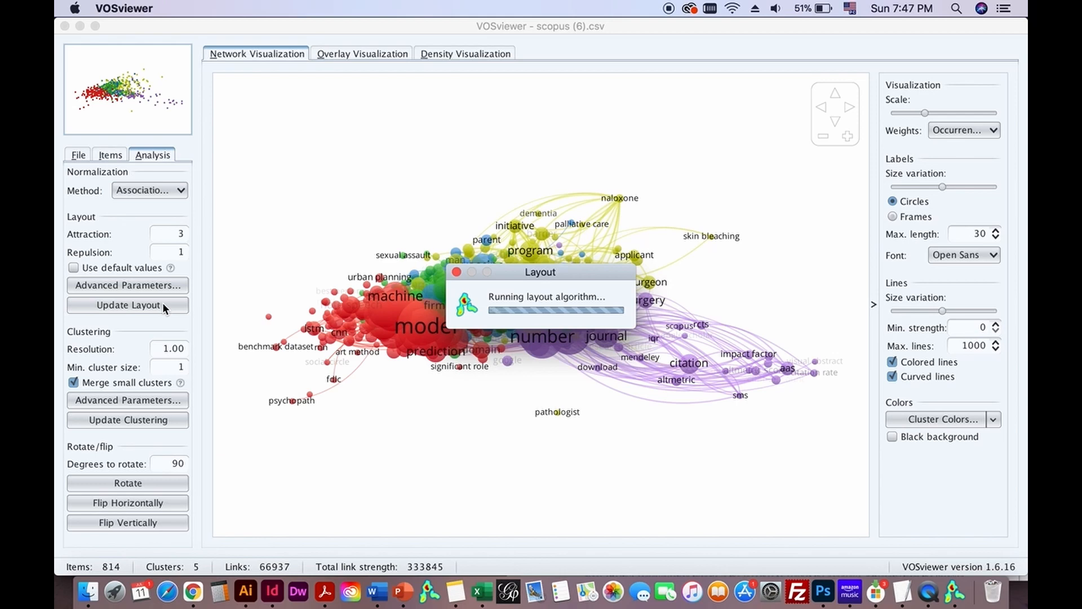
click(162, 304)
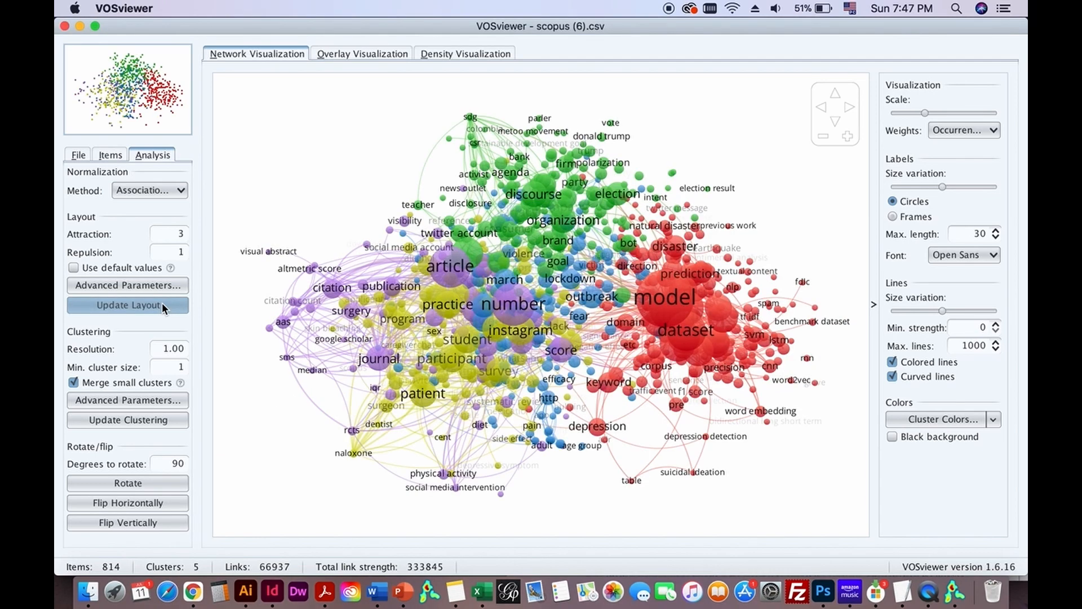
click(163, 286)
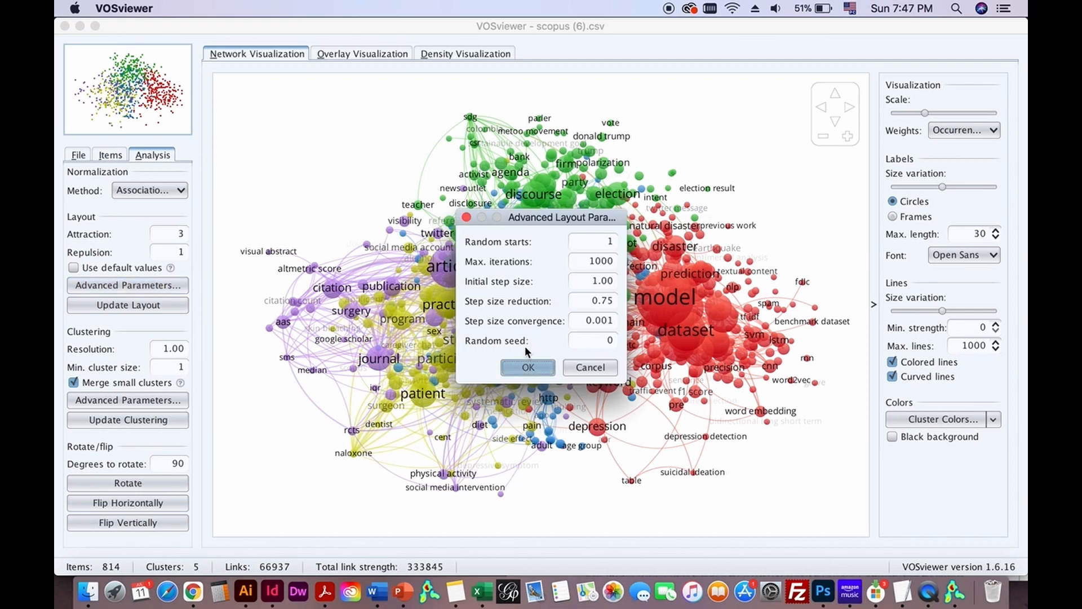
click(596, 369)
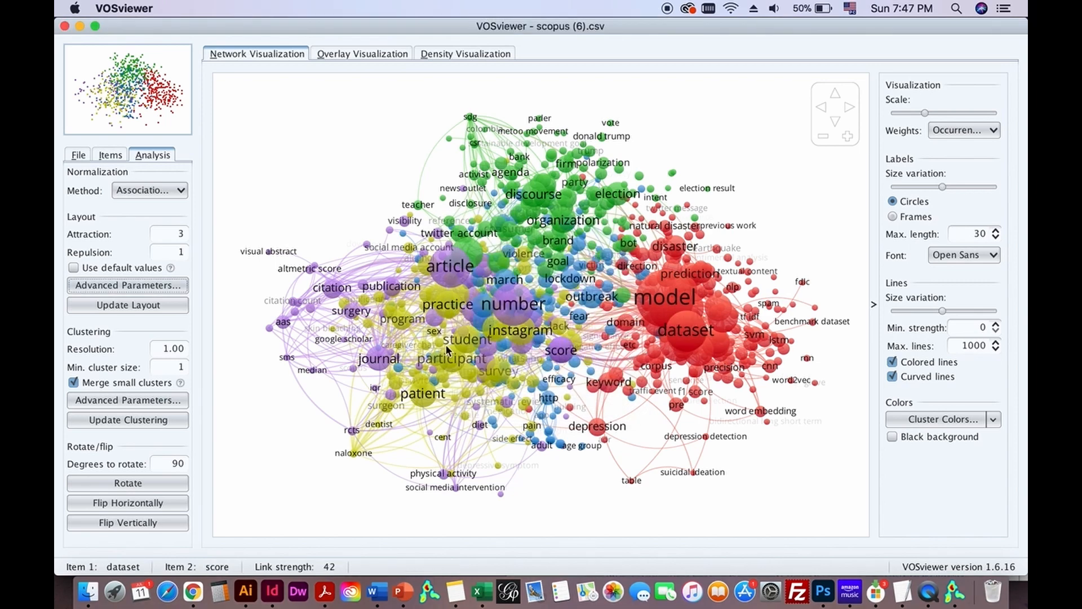
Change the normalization method to Fractionalization and update the layout of the term map
click(186, 196)
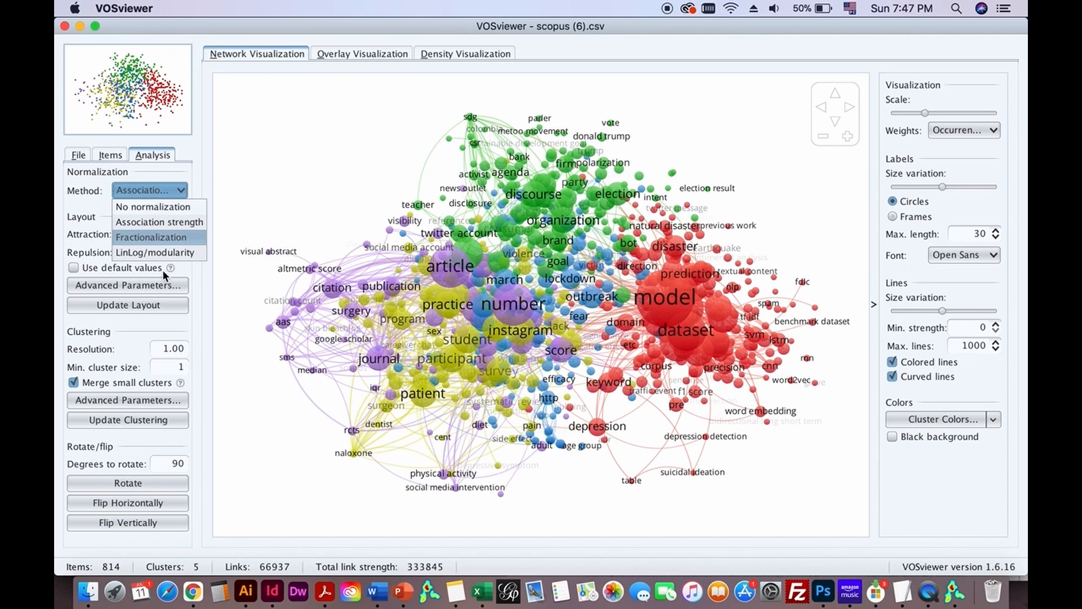
click(164, 238)
click(150, 305)
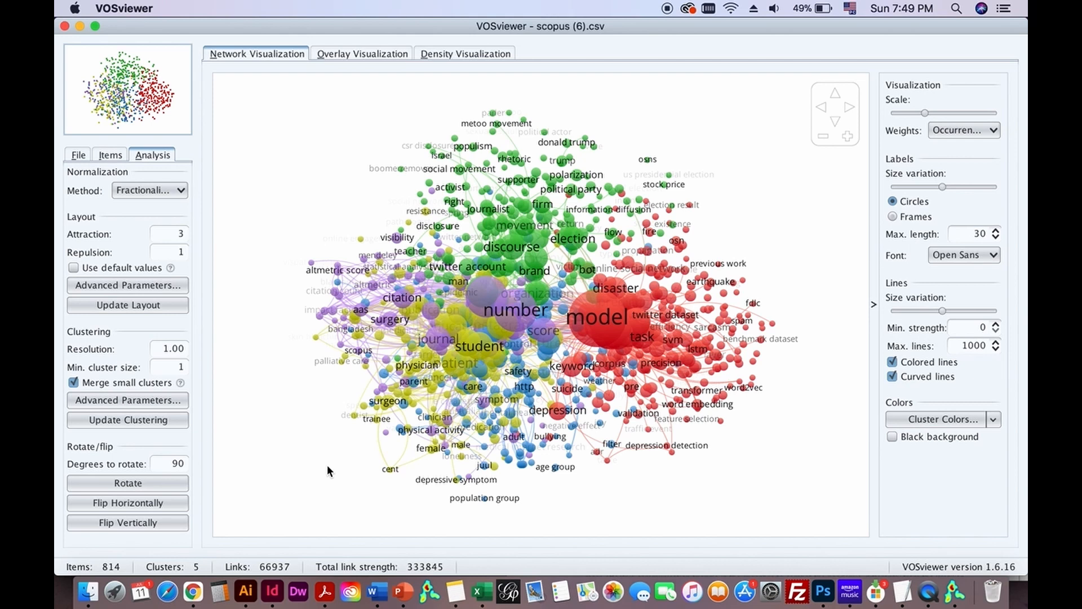
click(488, 601)
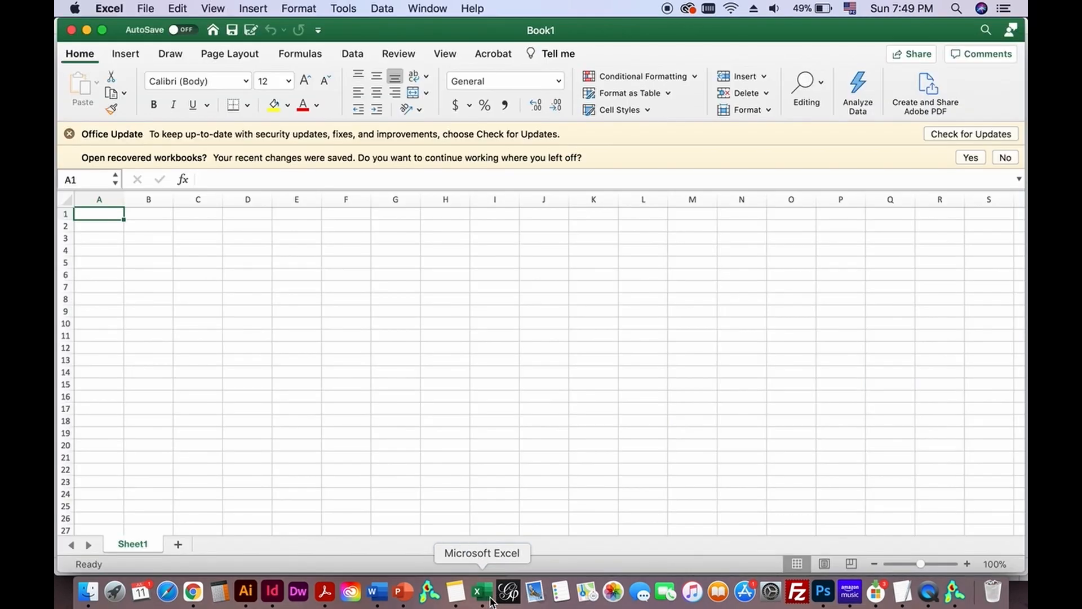
click(148, 10)
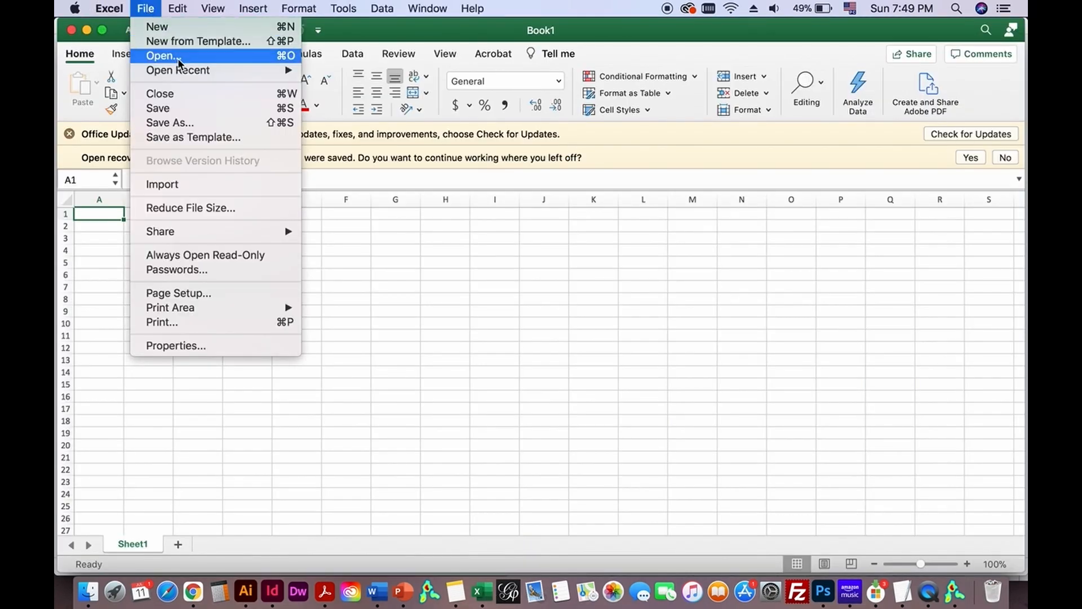
mouse_move(184, 72)
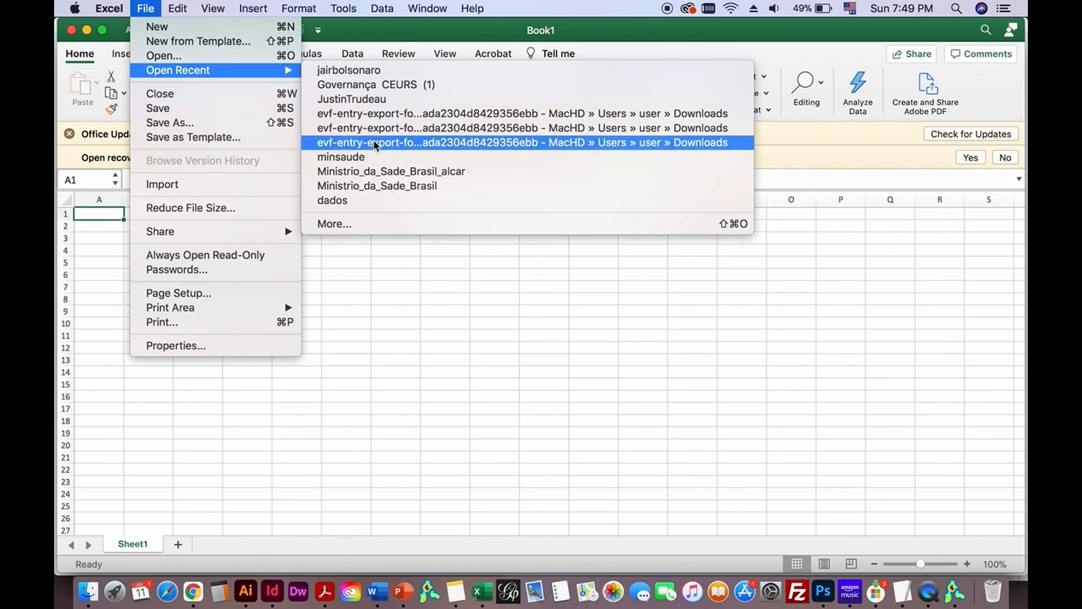
click(411, 347)
click(103, 582)
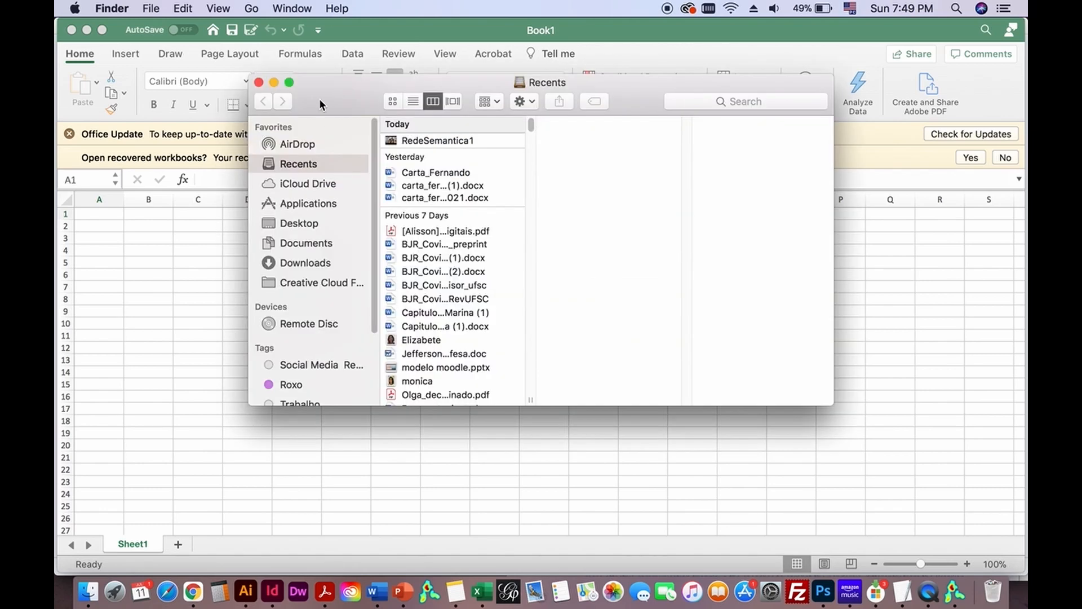
click(259, 83)
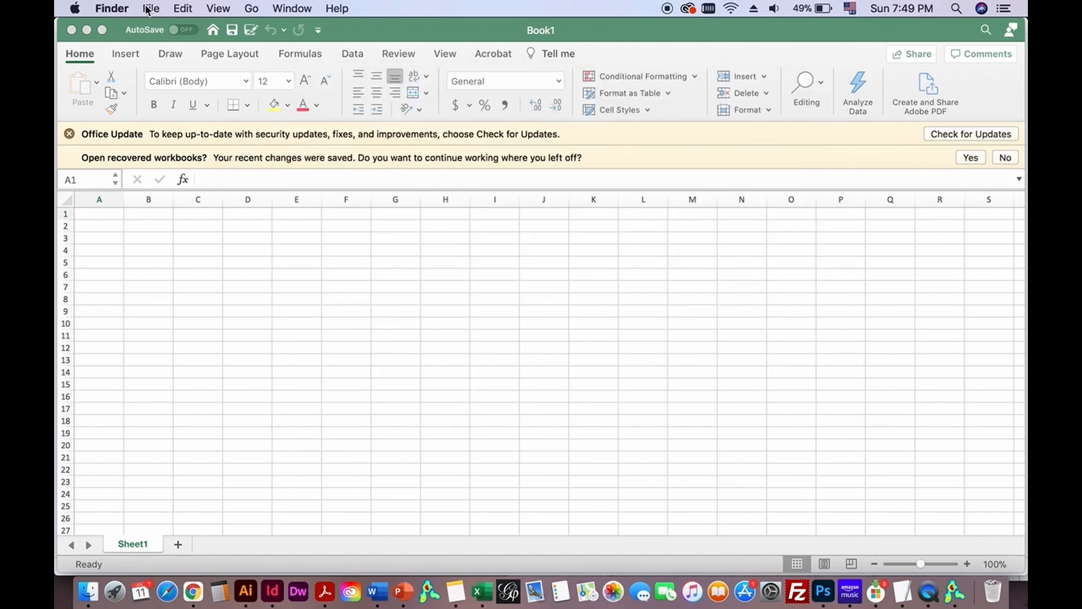
click(150, 8)
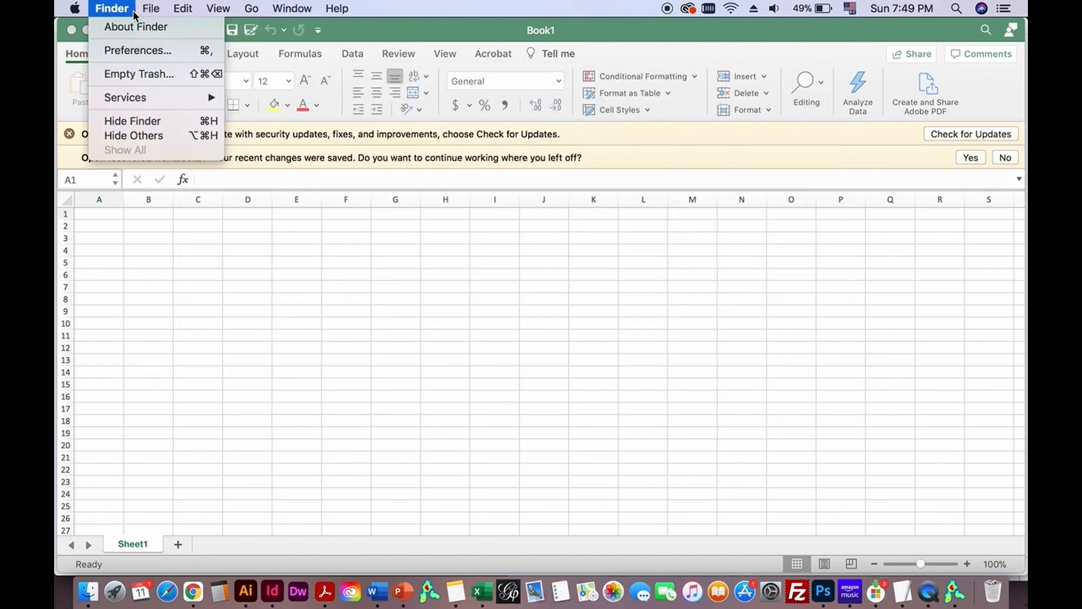
click(108, 166)
click(146, 8)
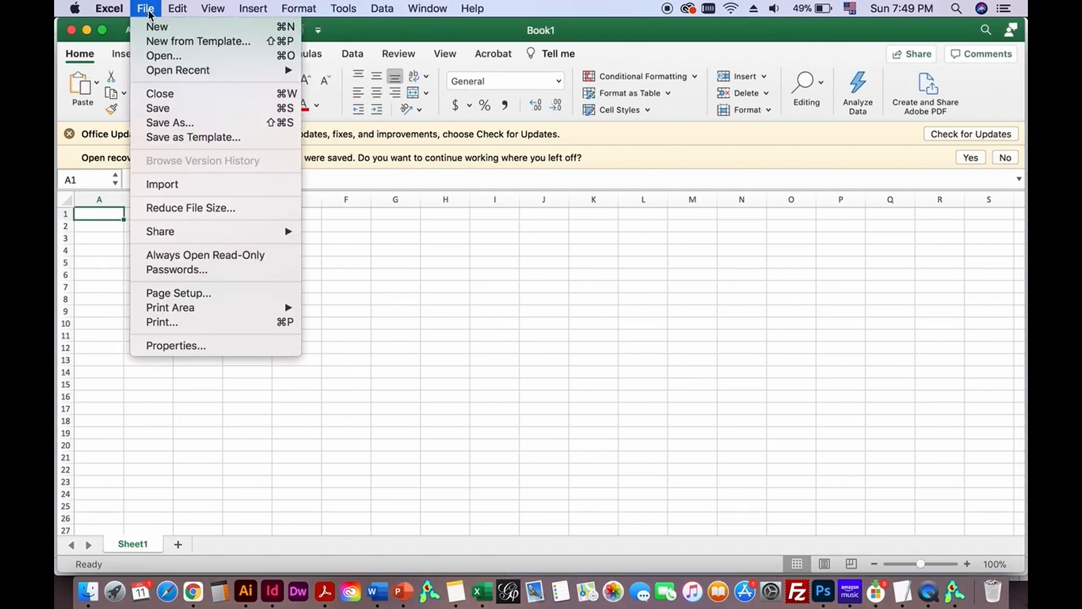
click(168, 56)
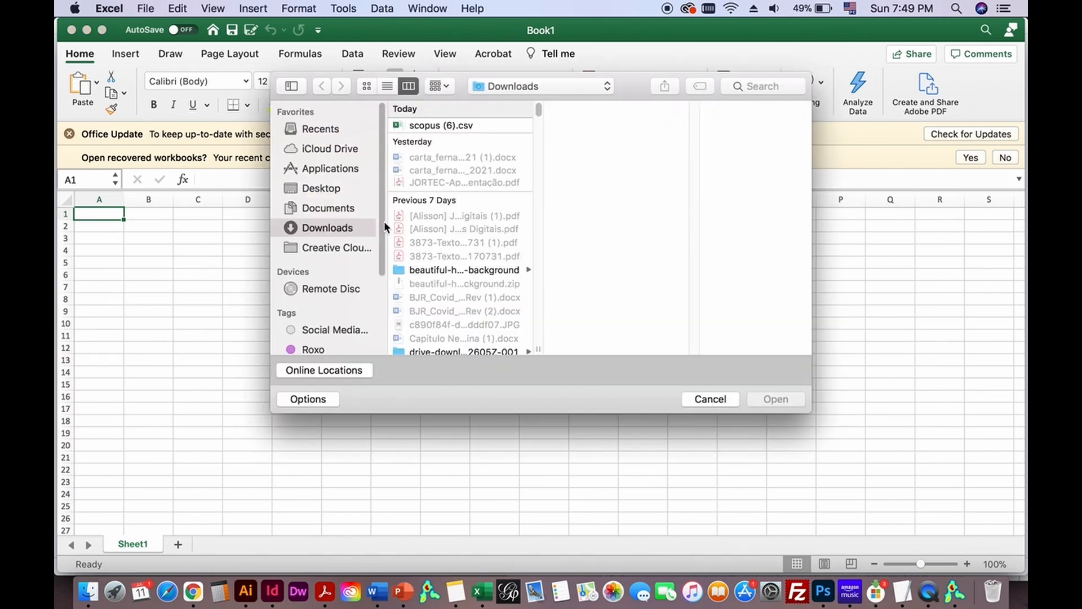
click(332, 209)
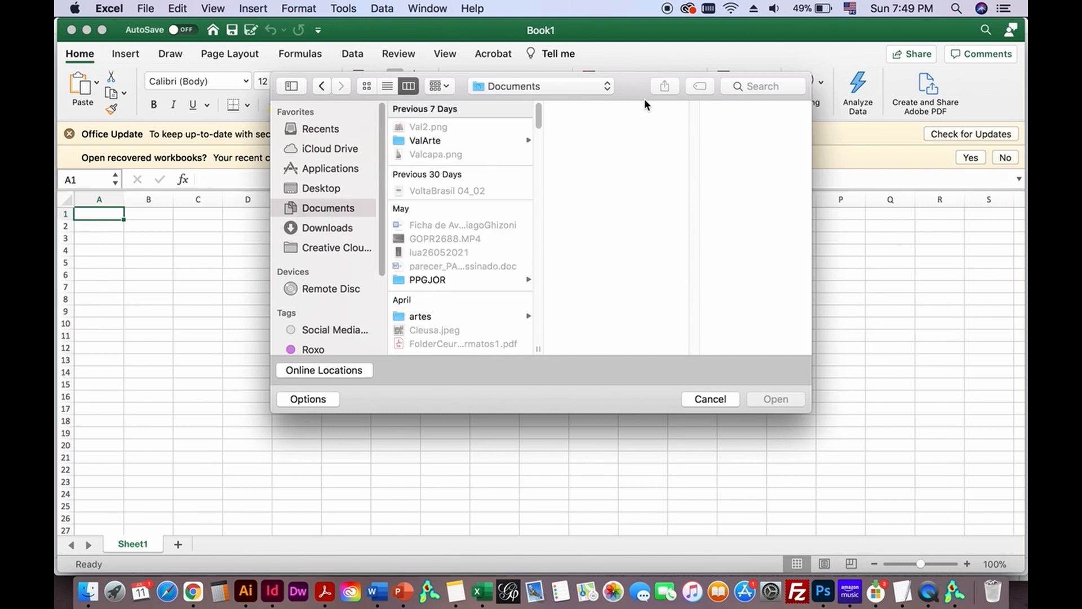
click(719, 404)
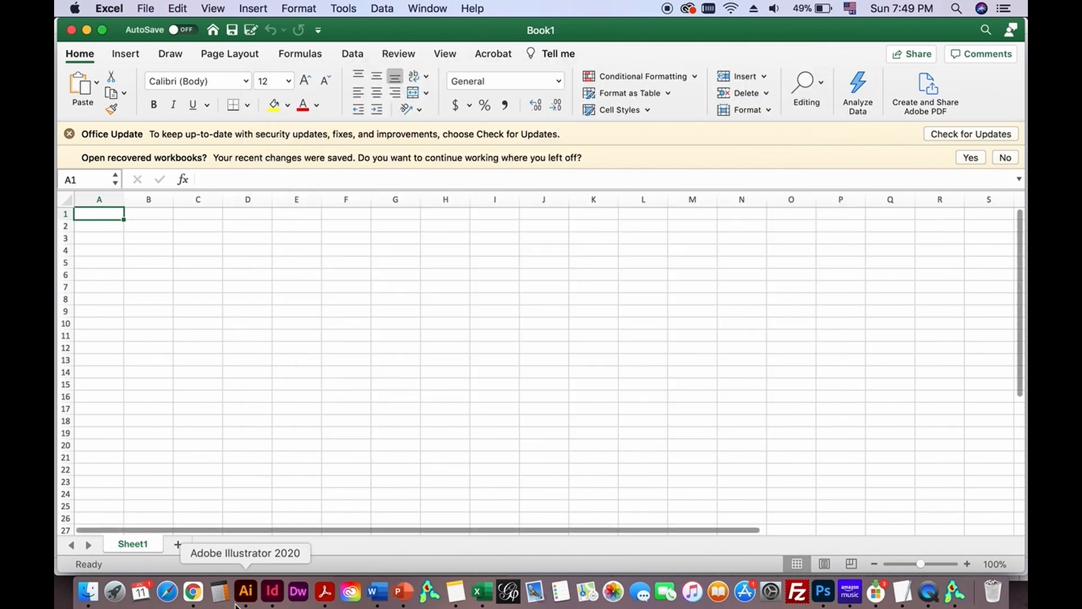
Switch to Finder, open the Plataformas Inovacao folder inside Disciplinas in Documents, and enlarge and reposition the window
click(89, 592)
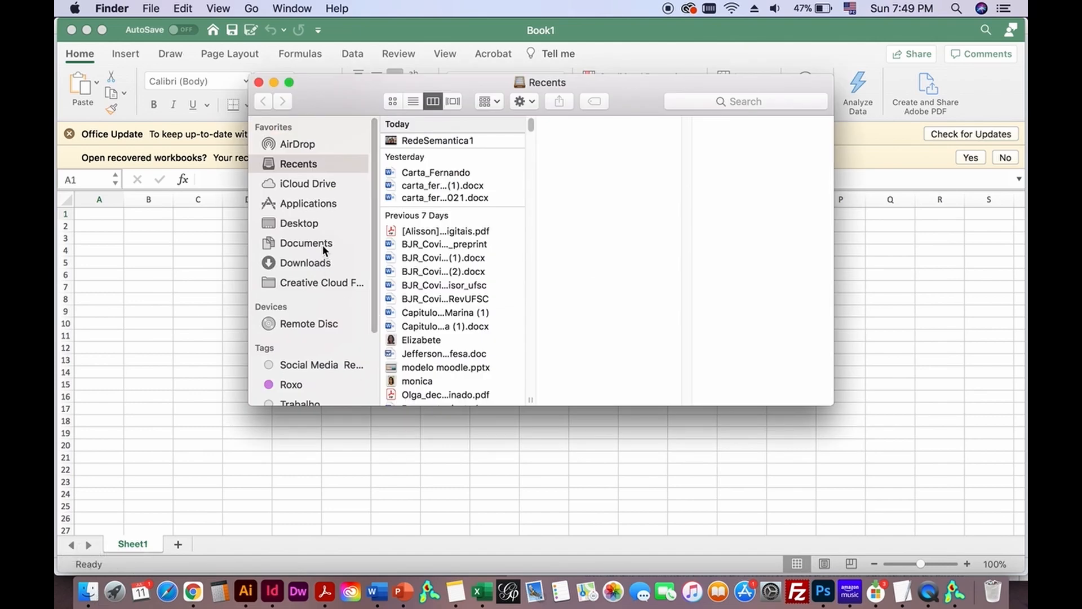
click(322, 245)
click(432, 310)
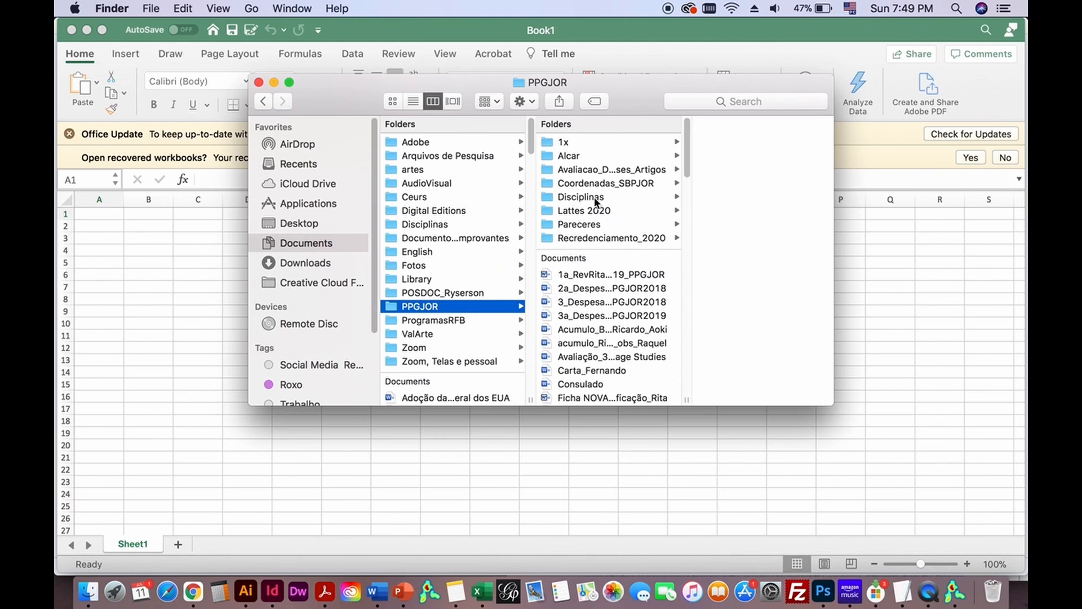
click(445, 225)
click(625, 144)
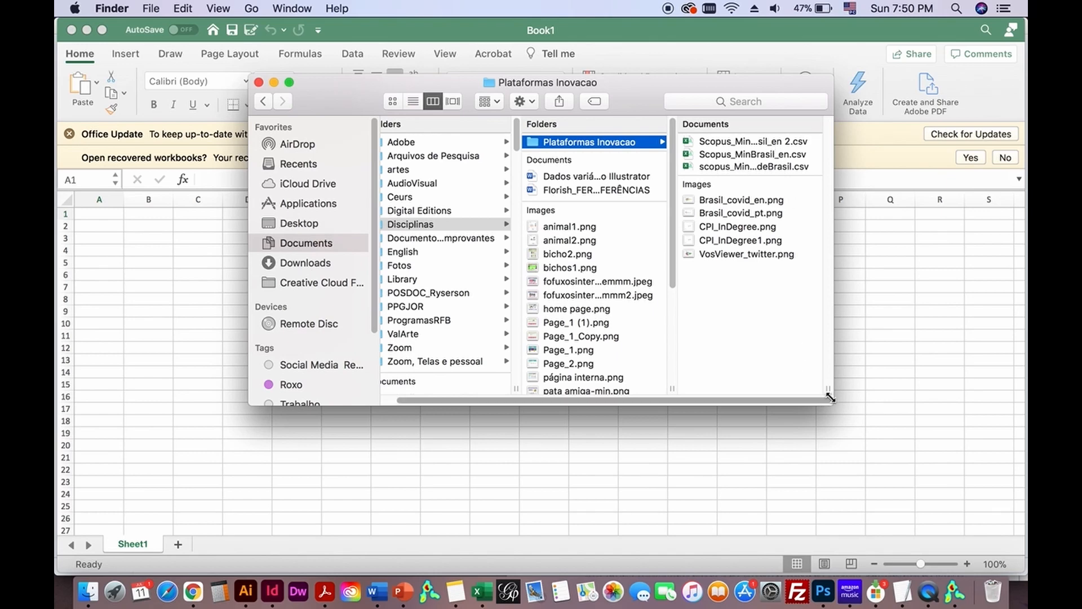
drag(833, 367, 913, 368)
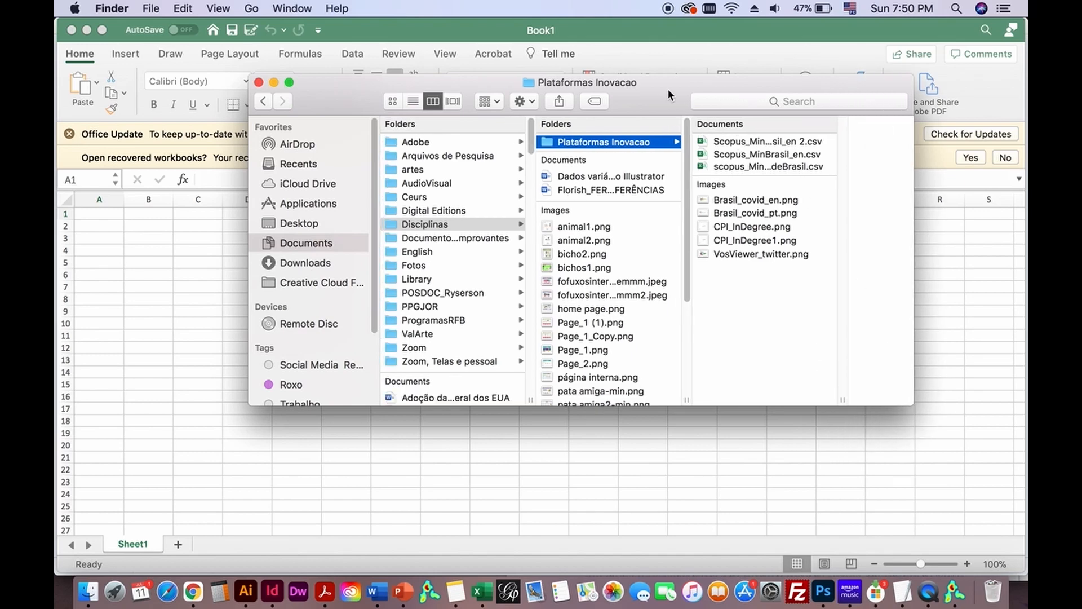
drag(668, 99, 572, 164)
Open scopus_MinistroSaudeBrasil.csv from the Plataformas Inovacao folder in Excel to view its id and Abstract columns
click(631, 198)
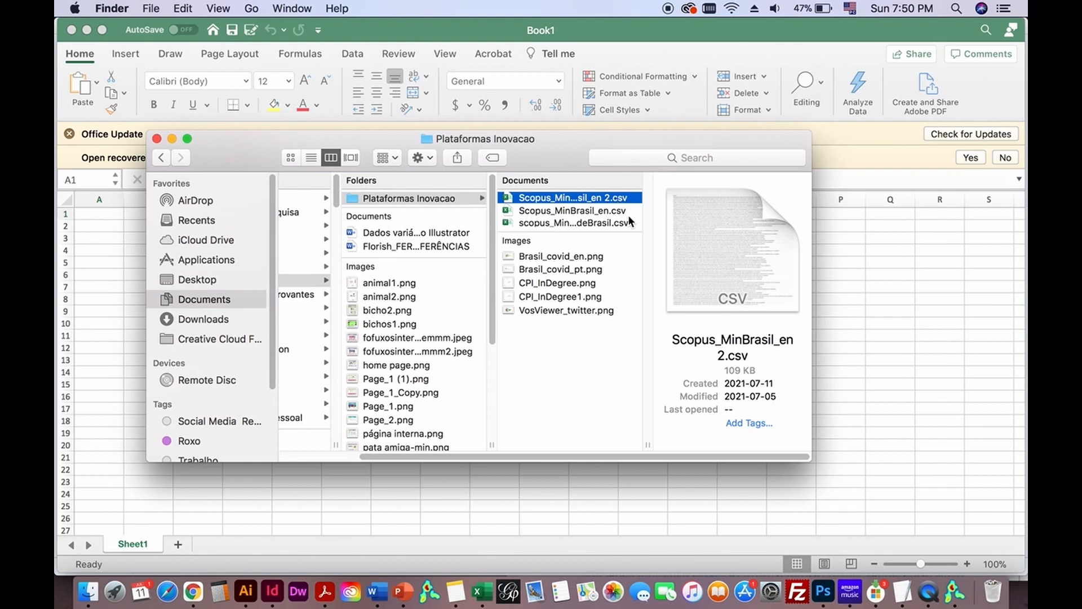
drag(812, 436, 884, 444)
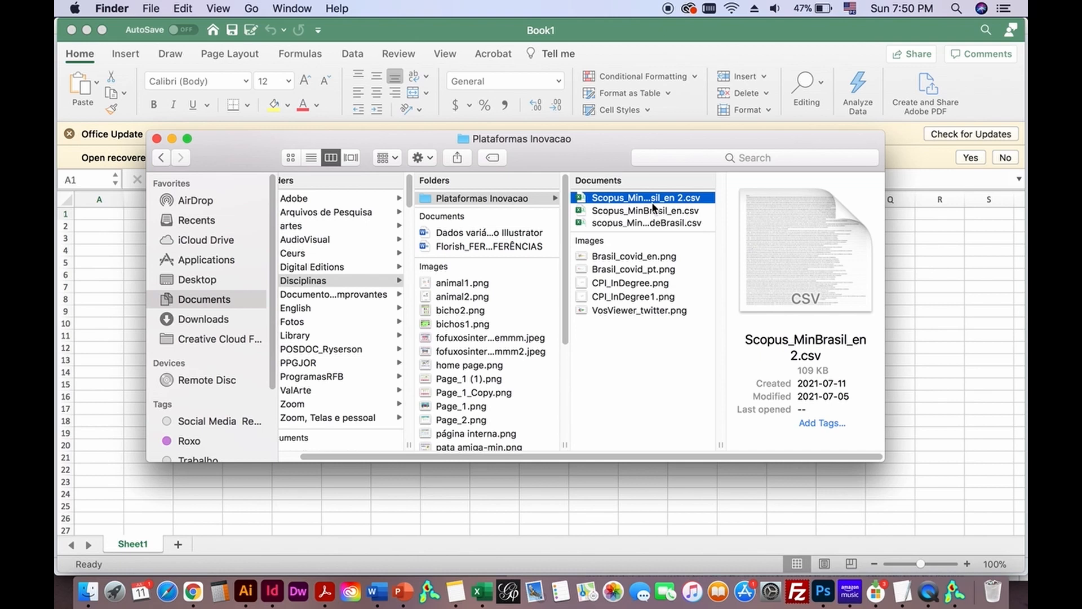
click(635, 226)
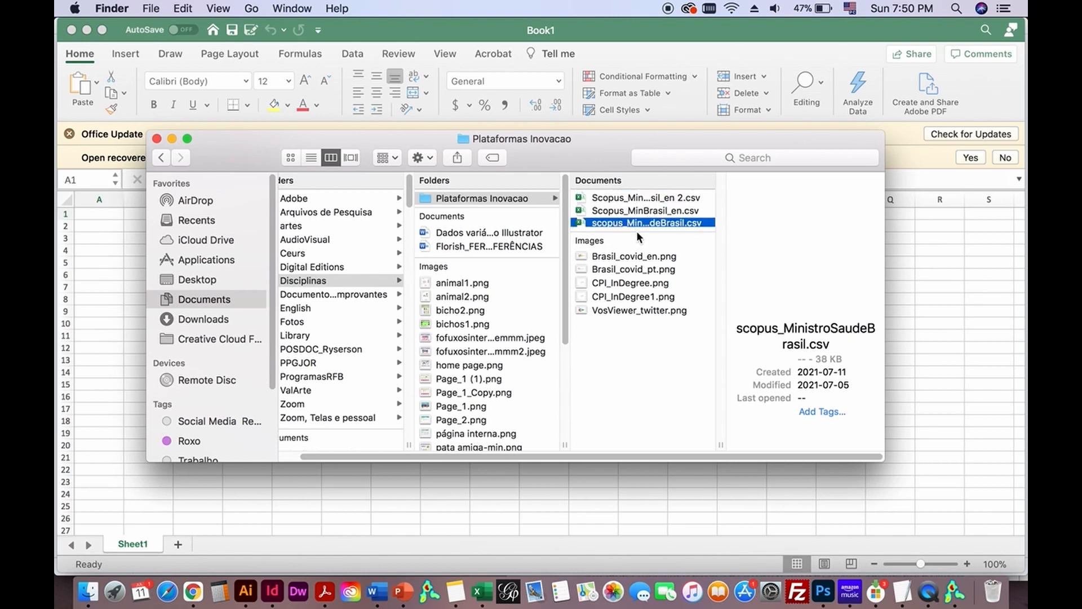
double_click(678, 222)
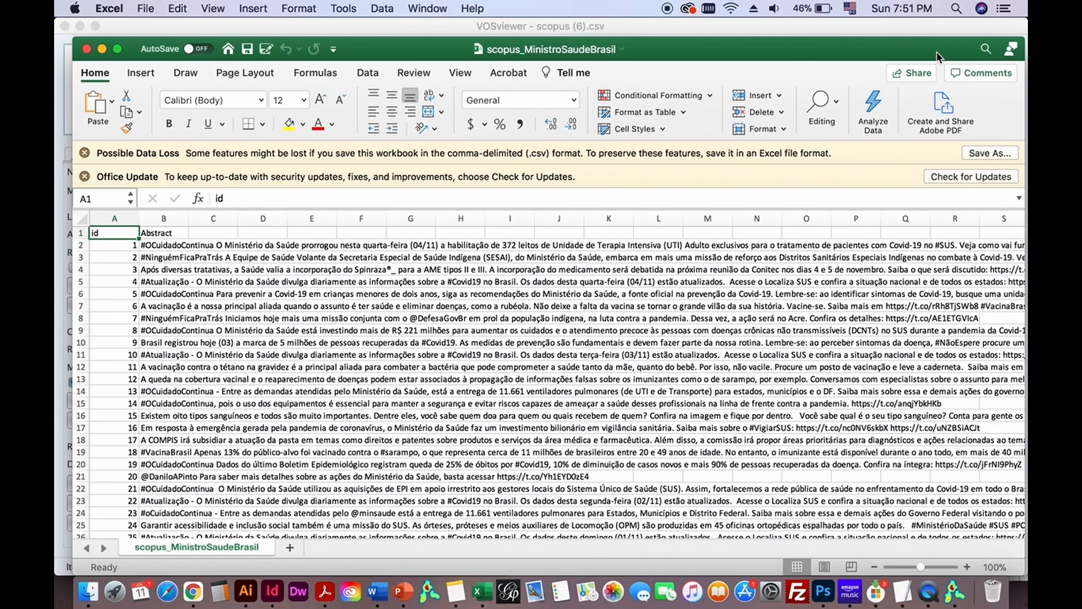
drag(936, 52, 908, 43)
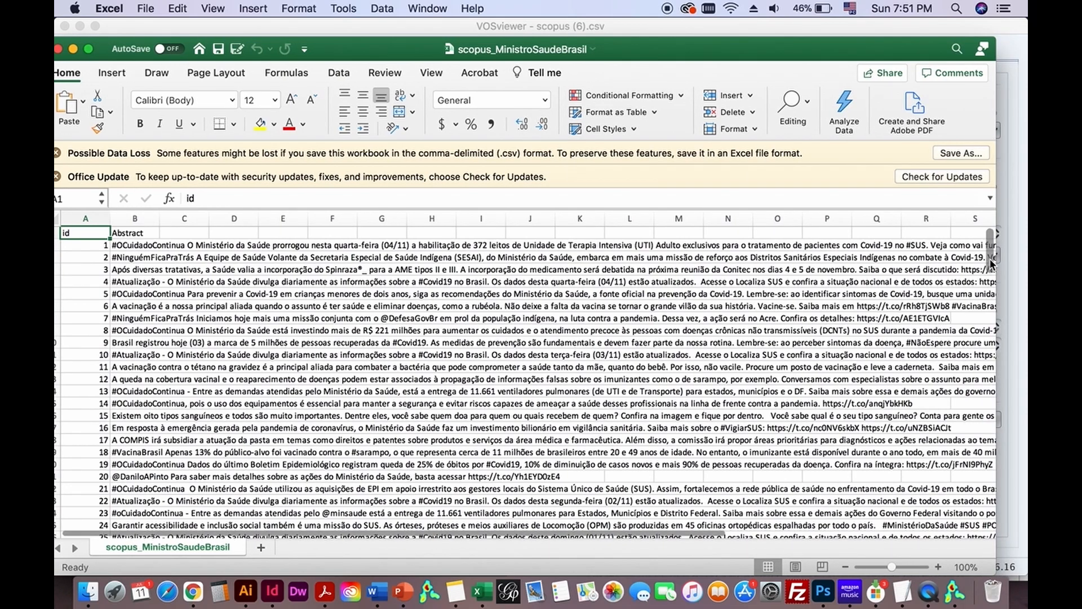
drag(990, 261, 1016, 253)
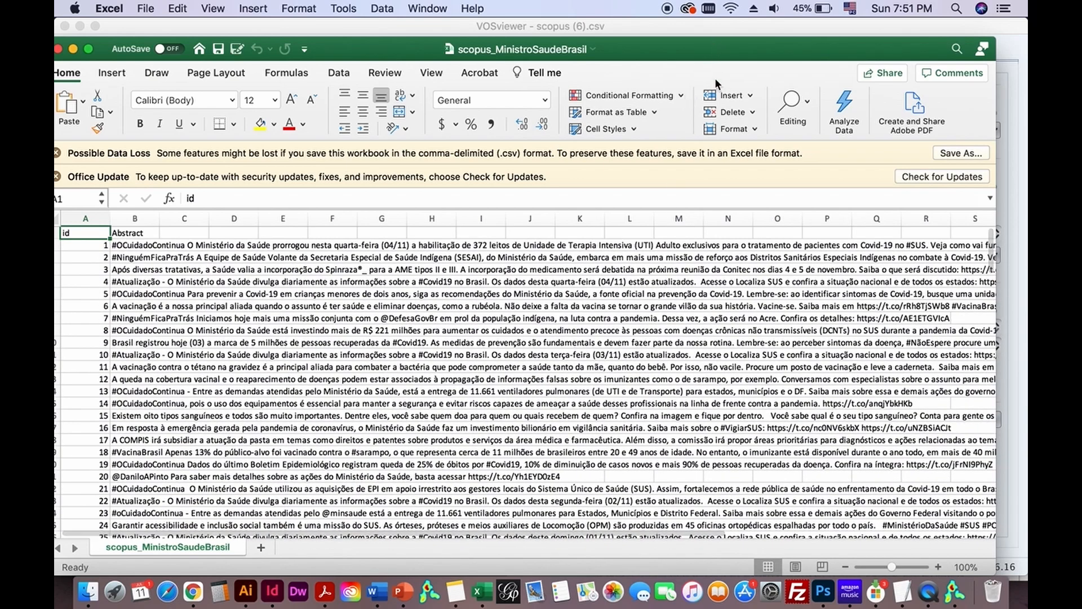
Reposition the spreadsheet window, then open Scopus_MinBrasil_en 2.csv from the Plataformas Inovacao folder in Finder
drag(732, 52, 744, 53)
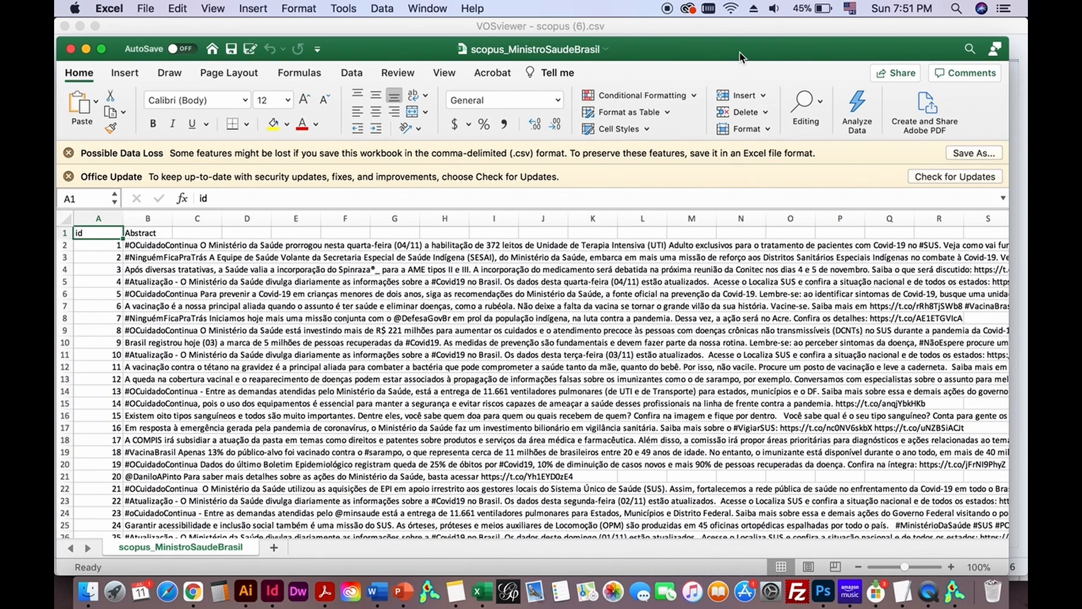
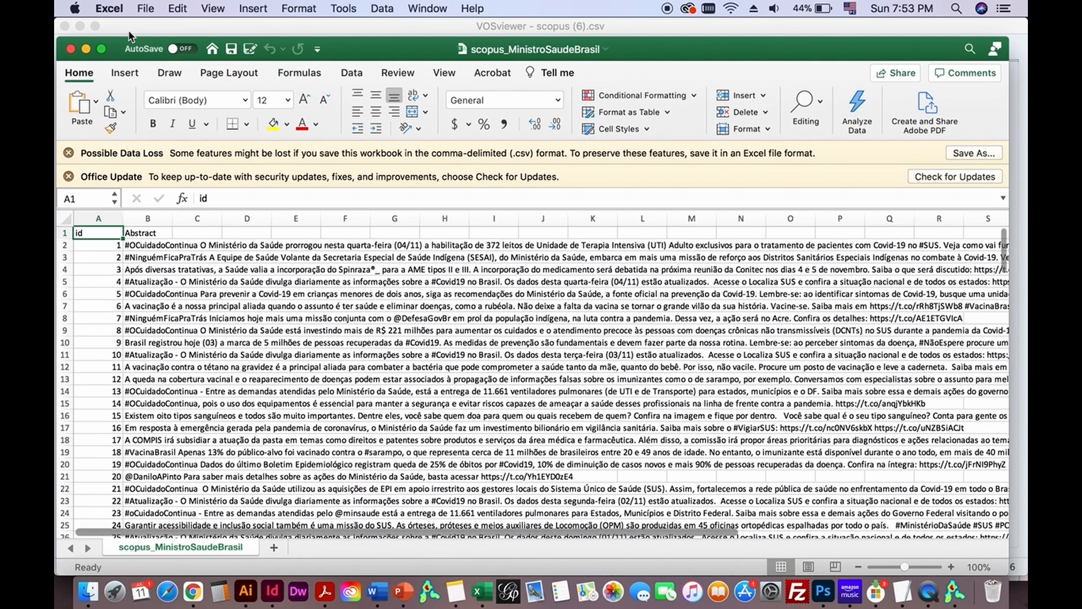
click(91, 593)
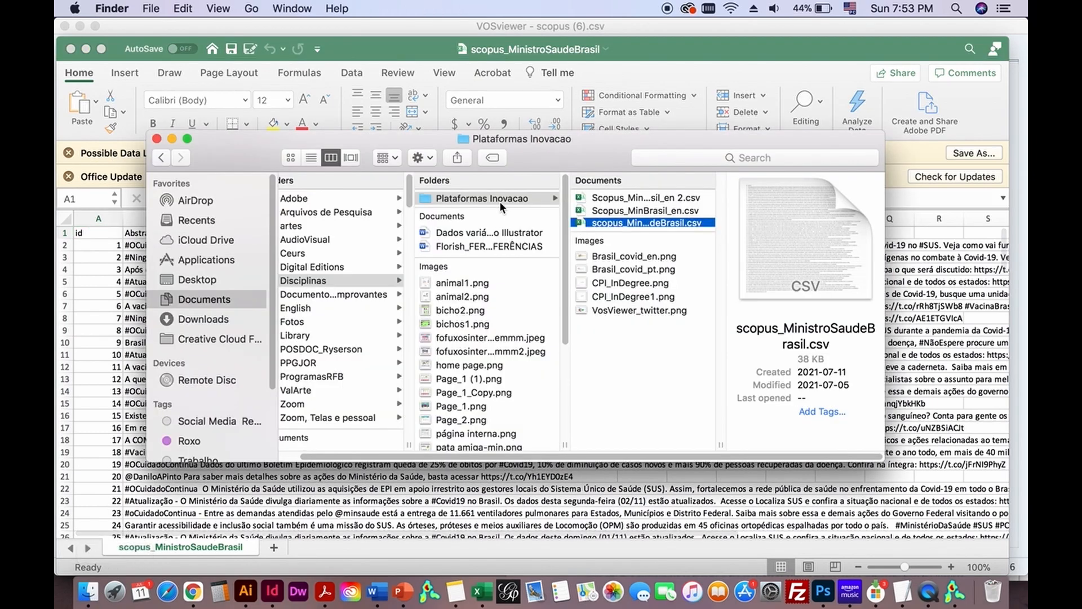
click(649, 211)
click(658, 199)
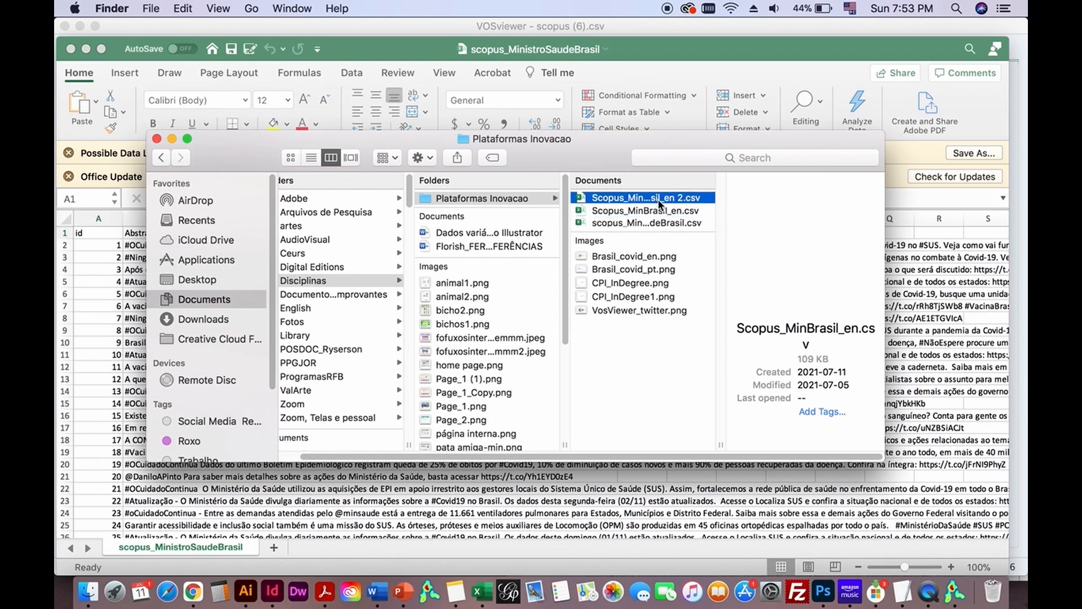
double_click(659, 201)
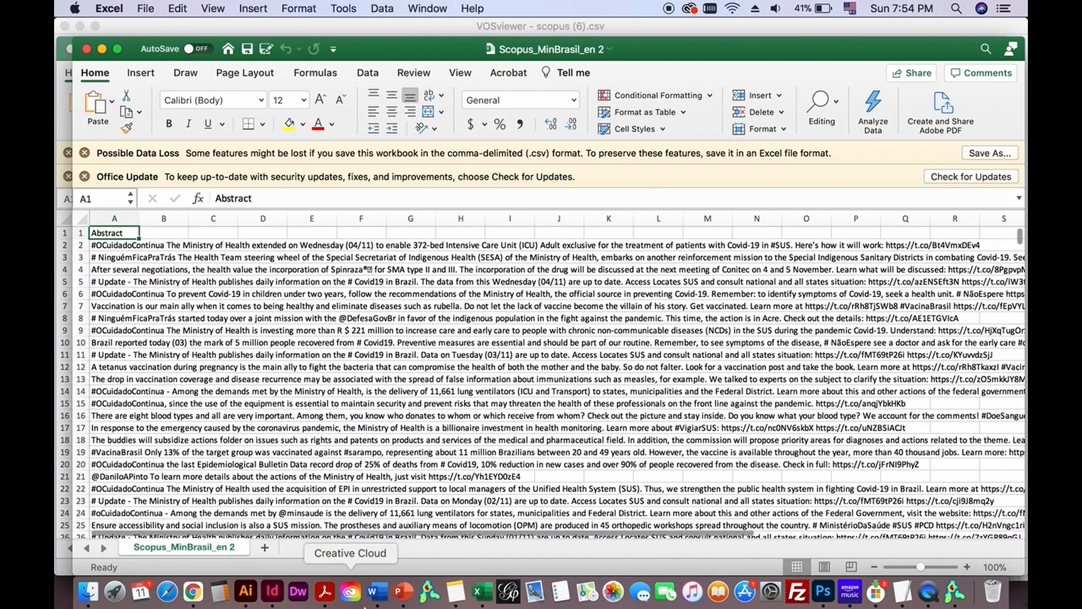
Switch to VOSviewer and start a new map based on text data, read from bibliographic database files
click(433, 598)
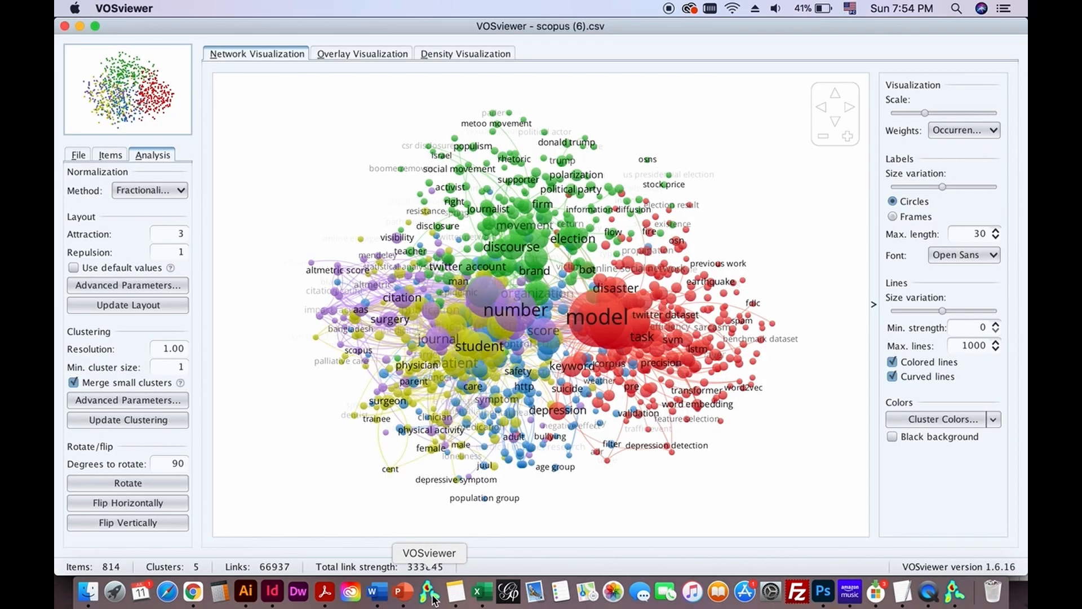
click(81, 157)
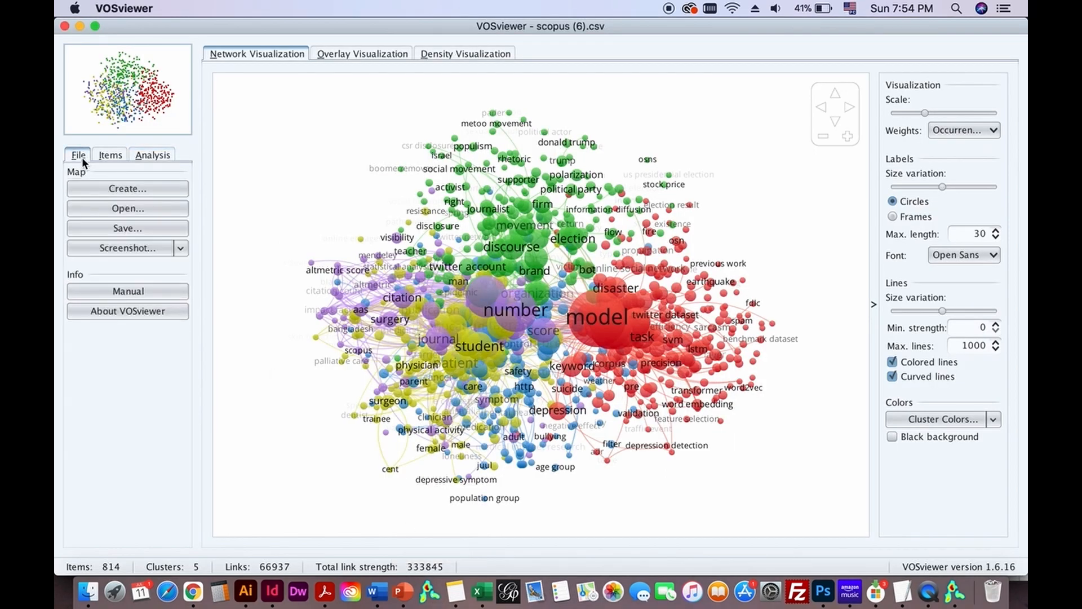
click(127, 192)
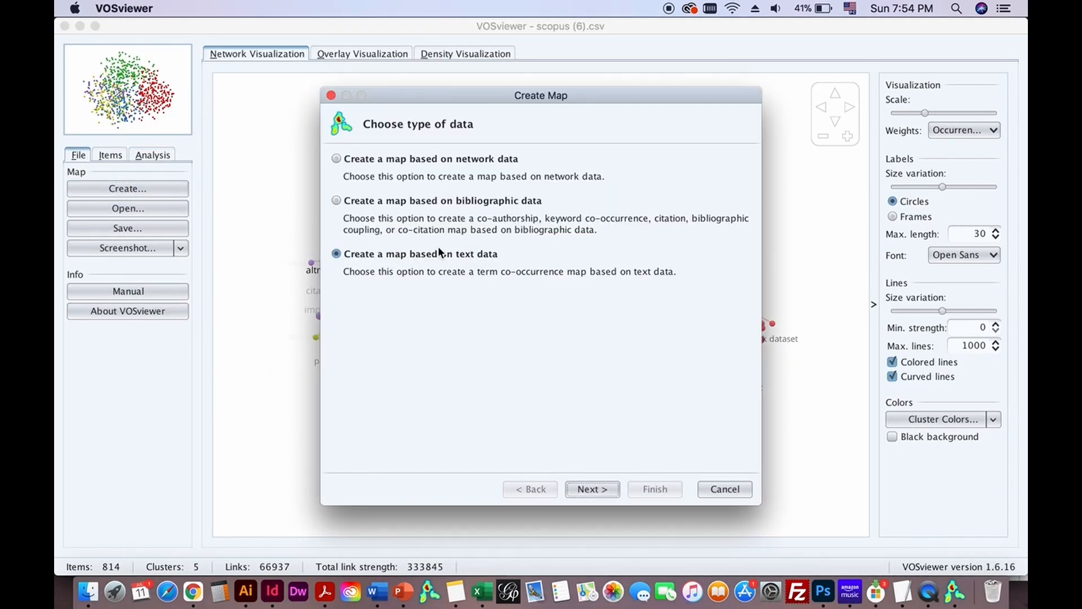
click(593, 489)
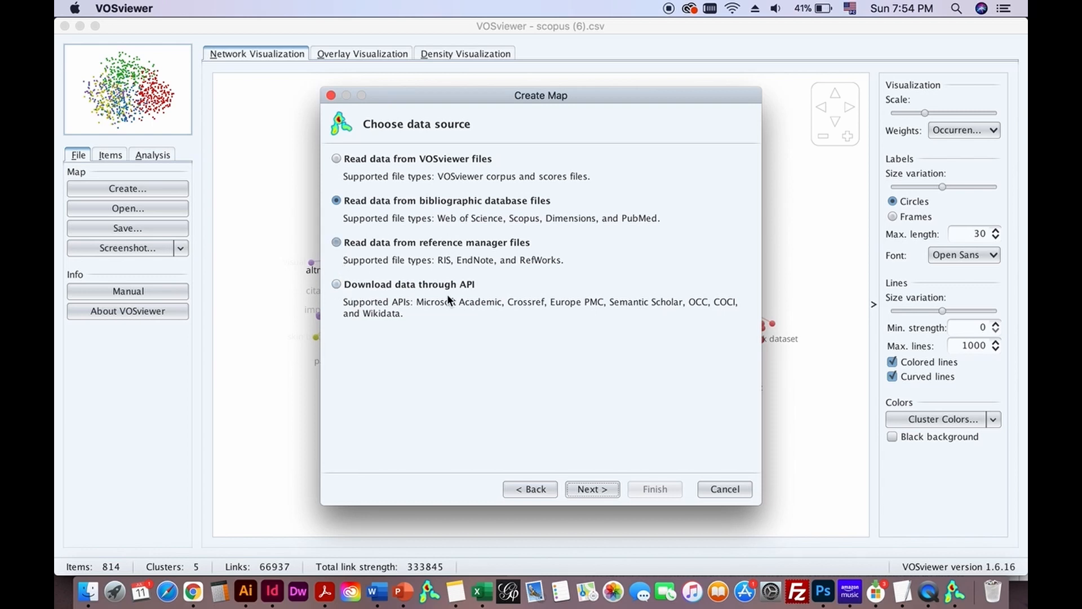
click(595, 489)
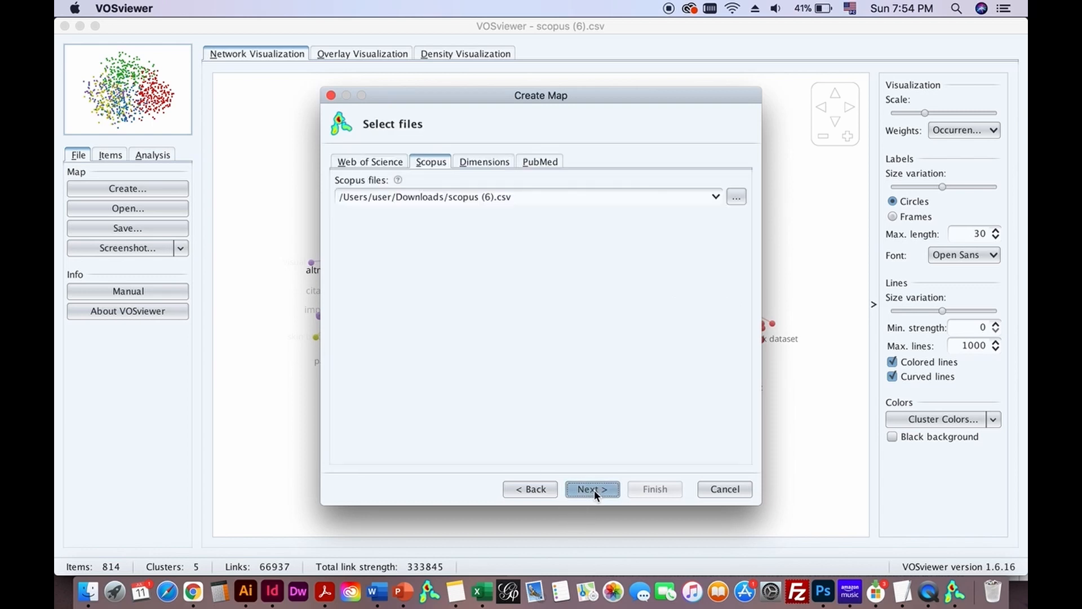
Browse for a different Scopus file and go up from Downloads to the root folder
click(736, 197)
click(531, 198)
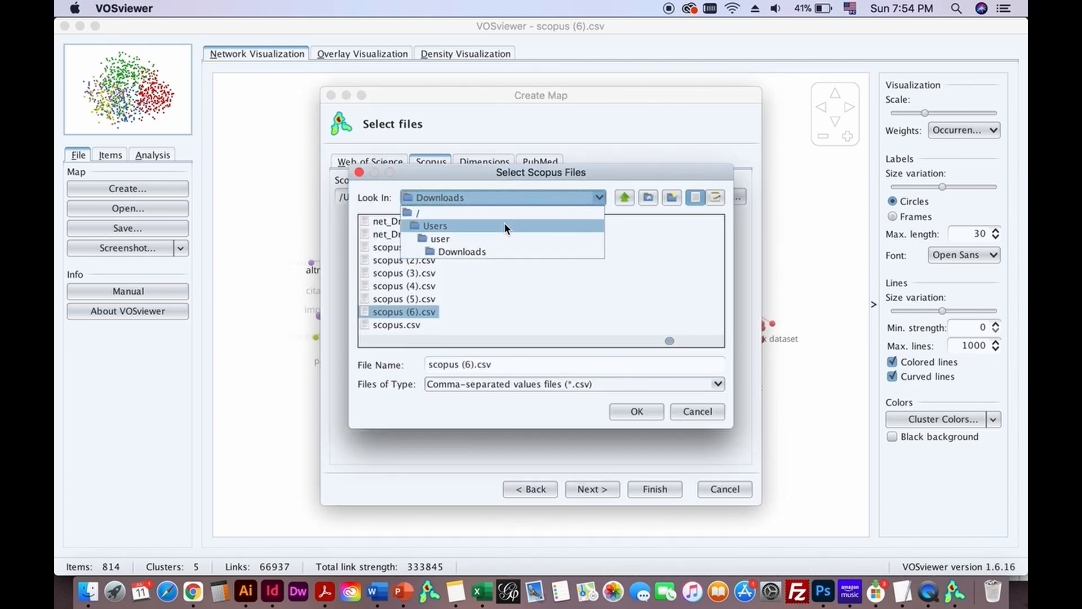
click(448, 214)
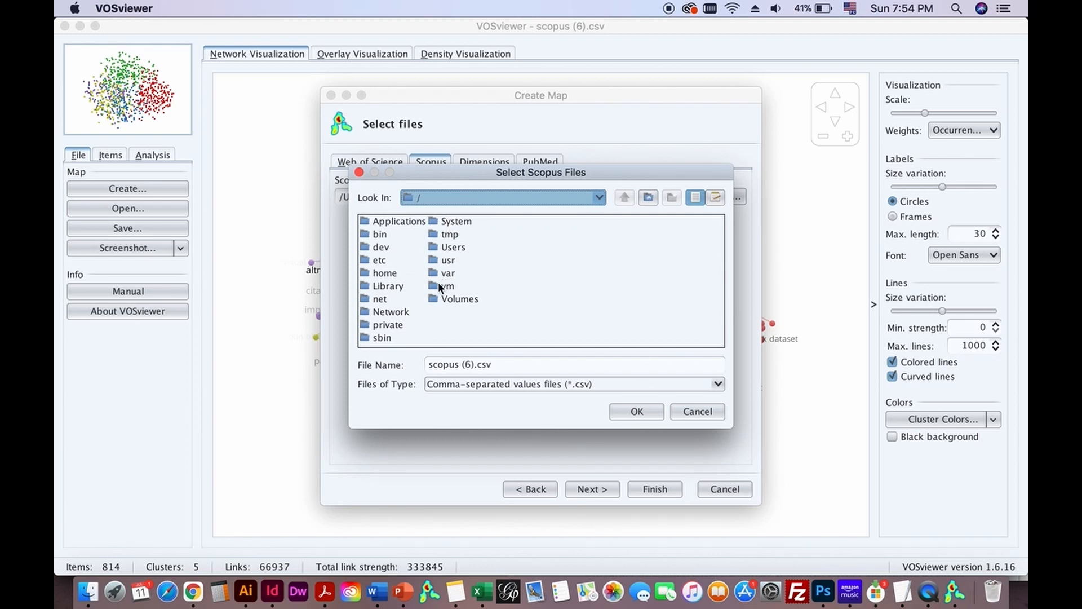
click(475, 200)
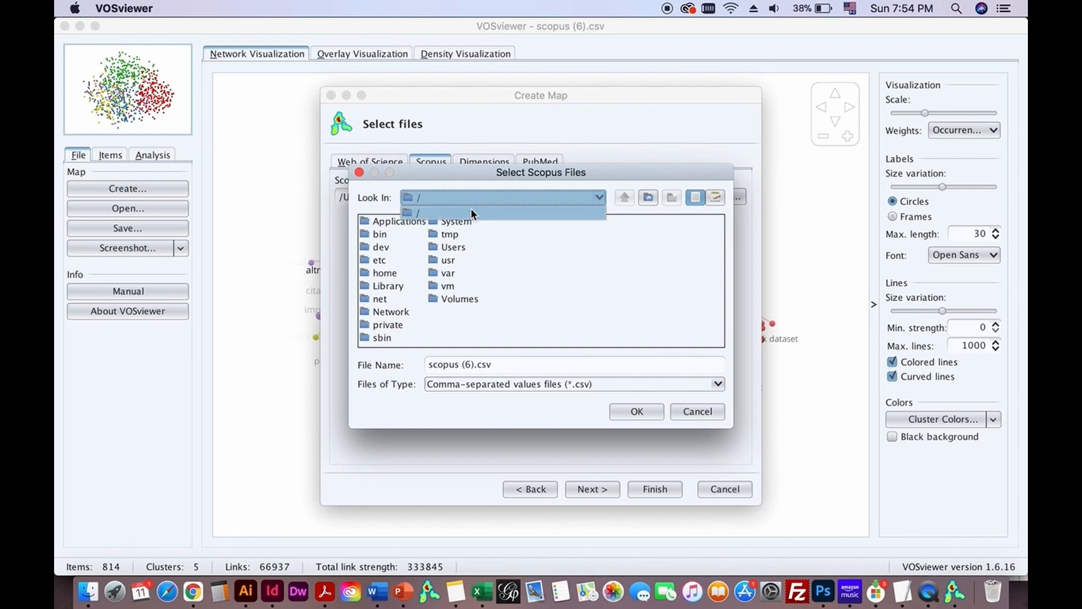
click(596, 197)
click(596, 199)
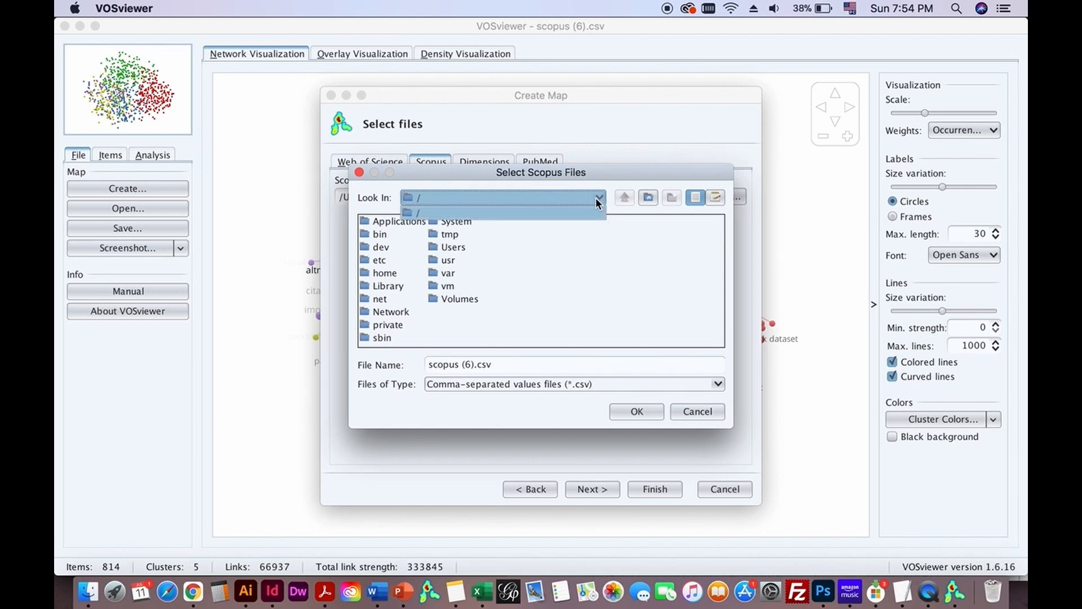
click(596, 268)
Choose Scopus_MinBrasil_en 2.csv from /Users/user/Documents/Disciplinas/Plataformas Inovacao as the Scopus source file
double_click(459, 247)
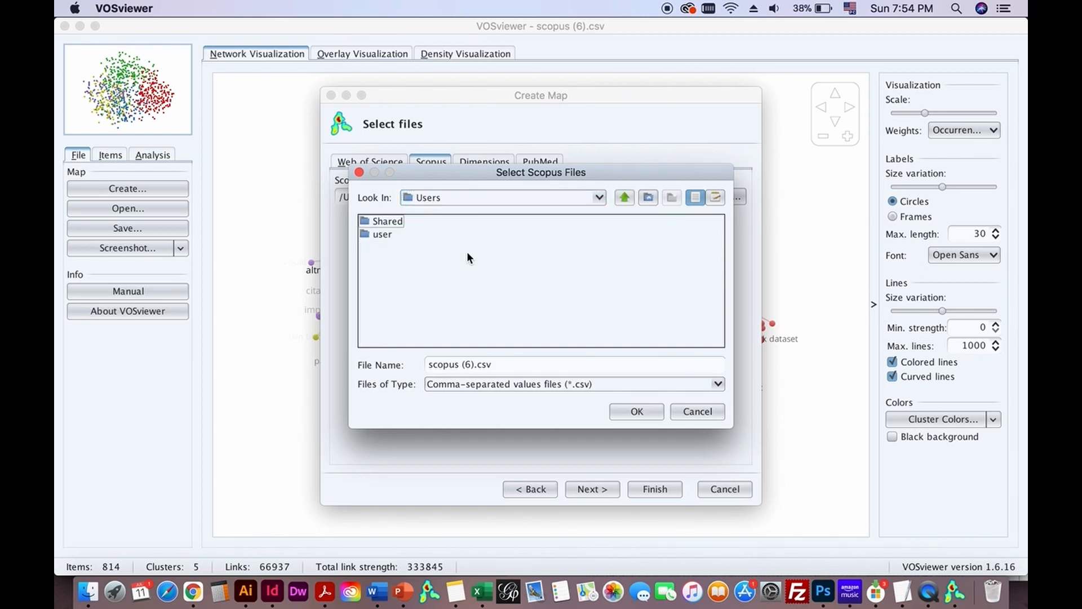
double_click(389, 235)
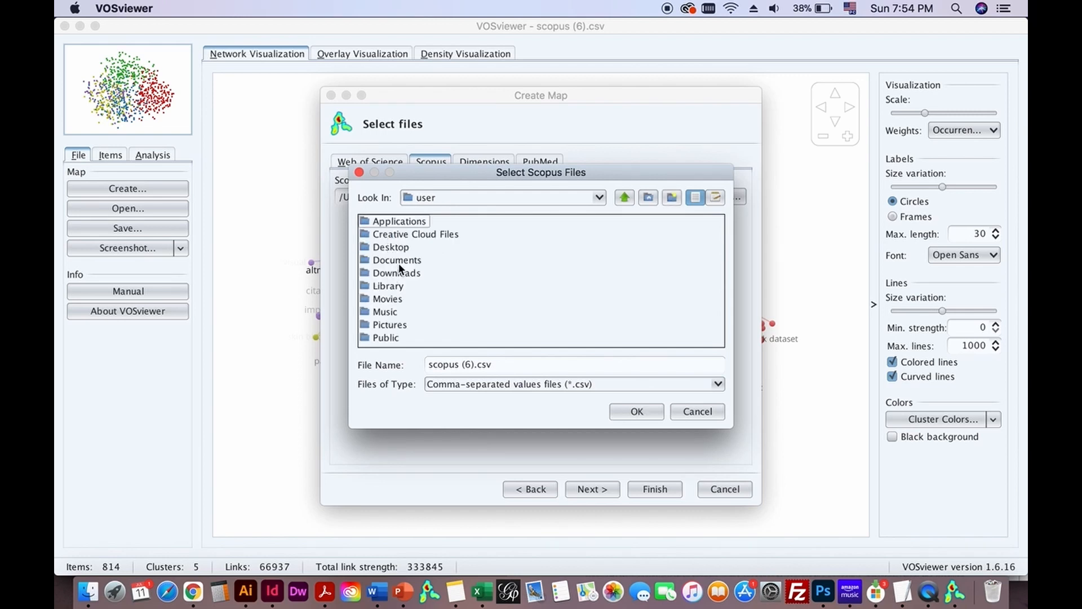
double_click(398, 261)
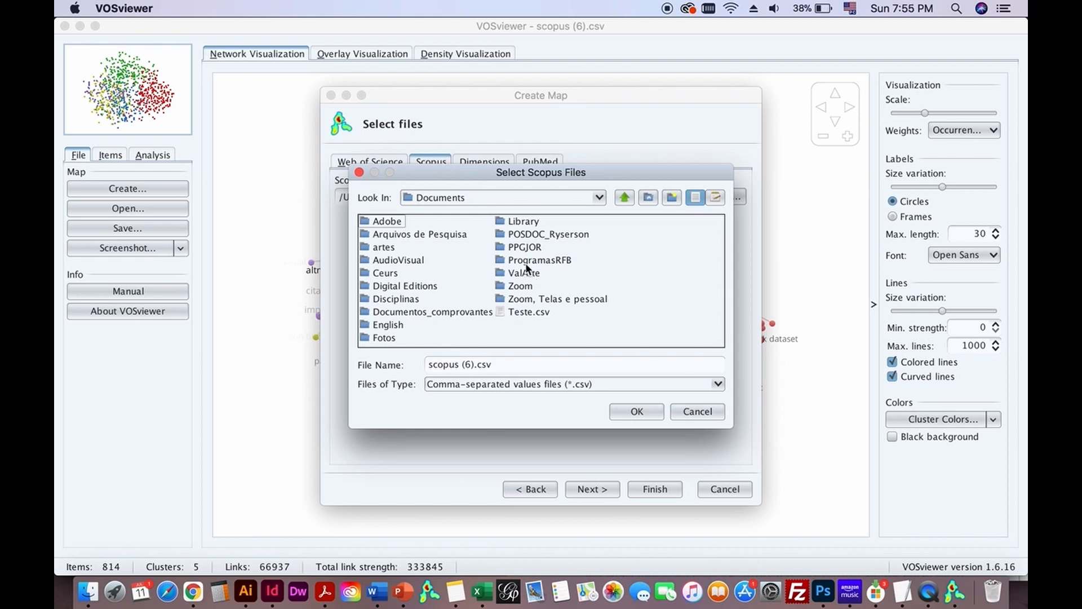
double_click(408, 299)
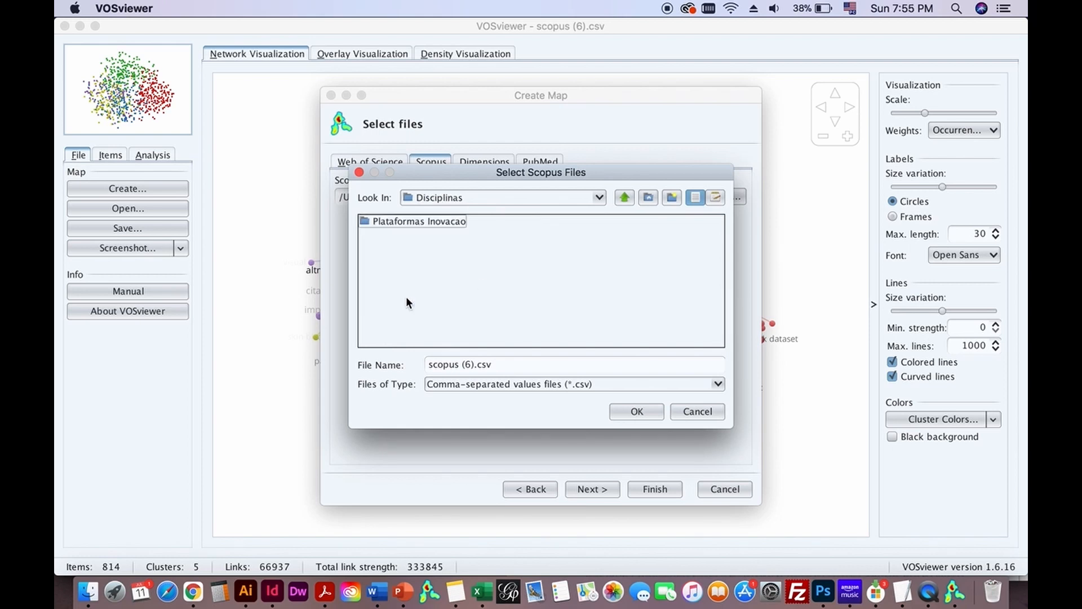
double_click(444, 223)
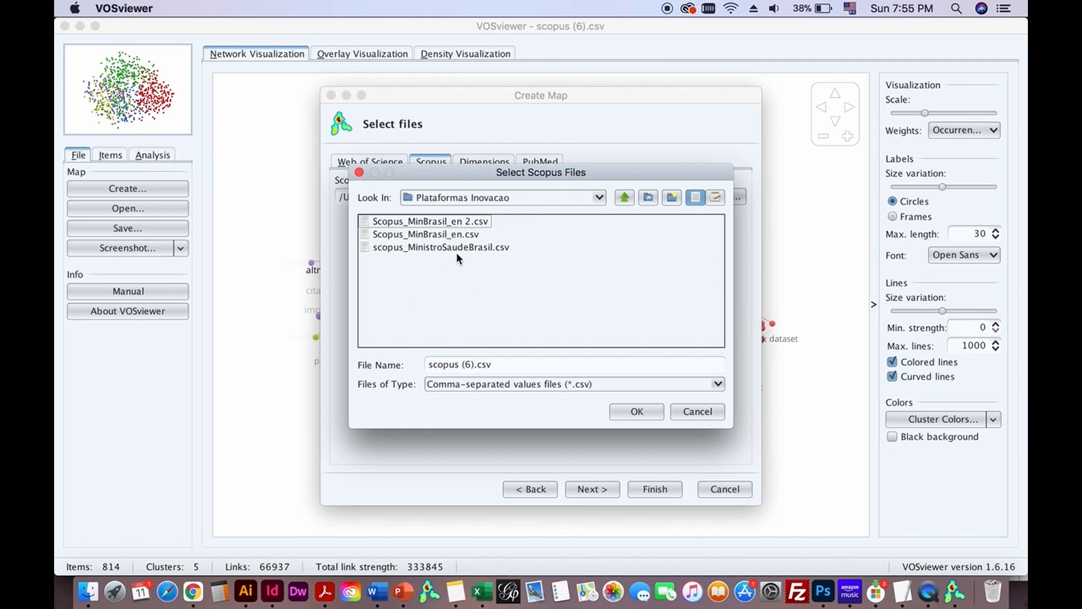
click(473, 219)
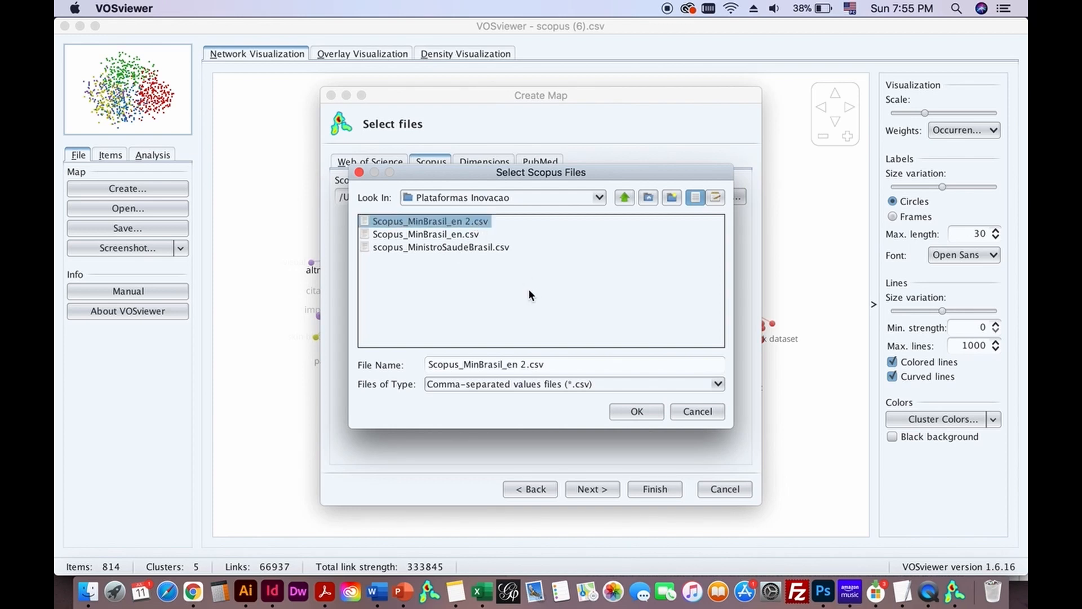
click(633, 415)
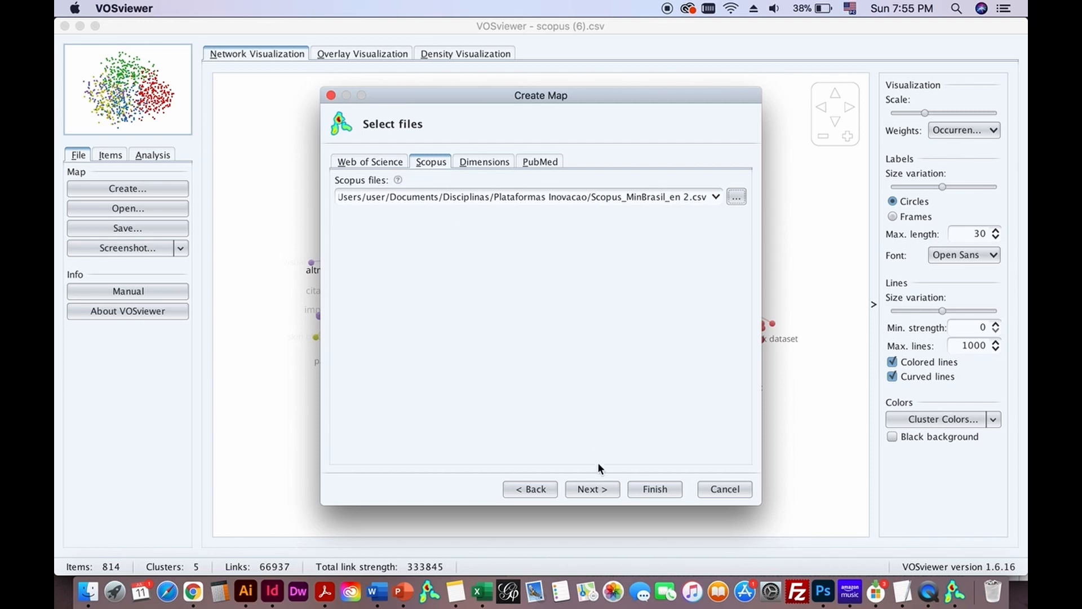
Accept the abstract field, with structured labels and copyright statements ignored, as the term source and keep full counting
click(602, 488)
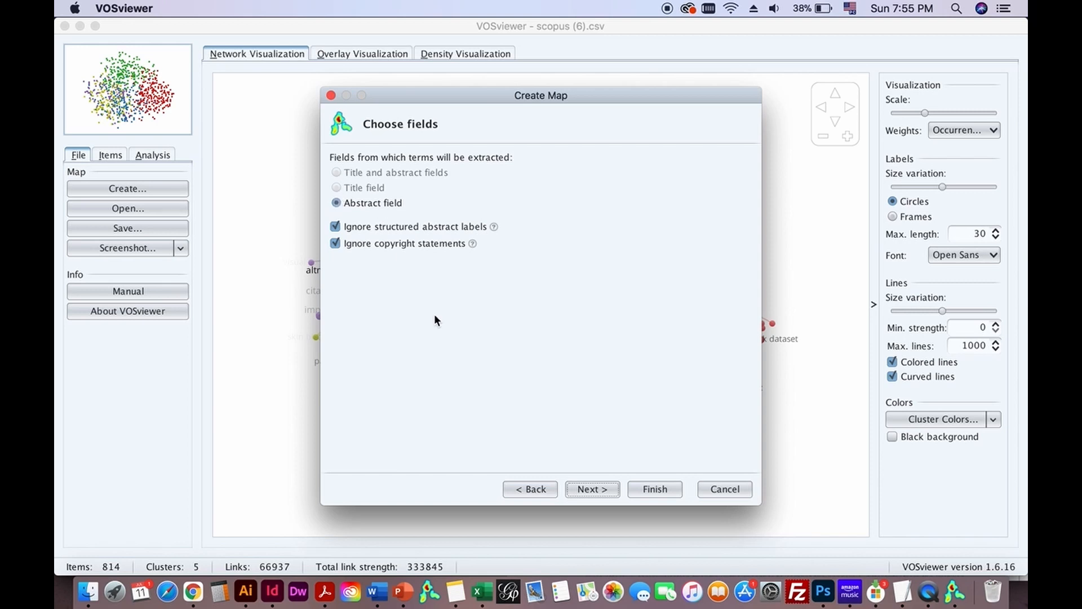
click(591, 489)
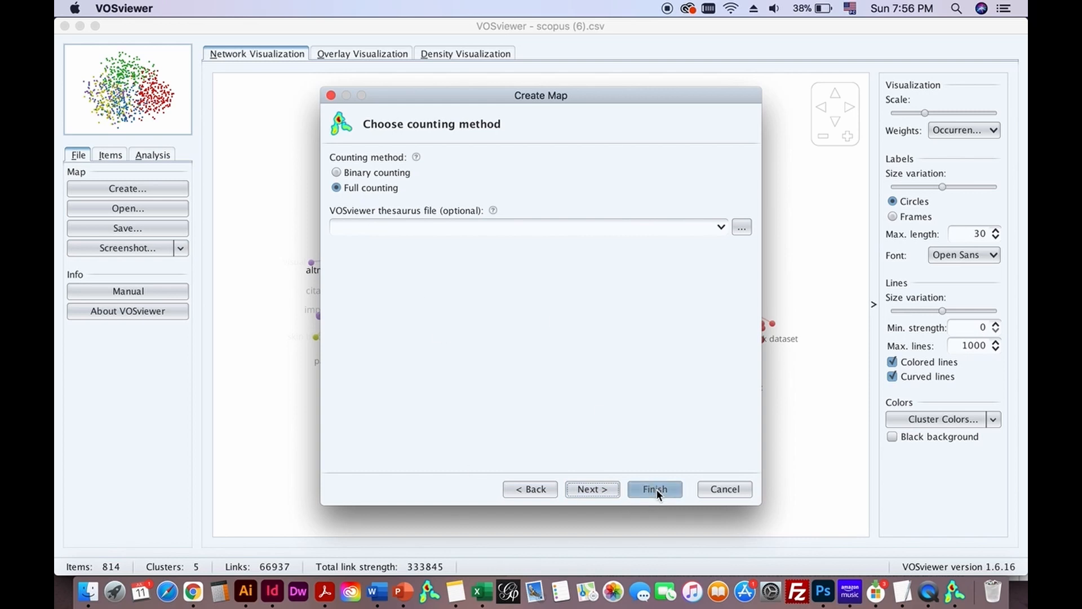
click(614, 492)
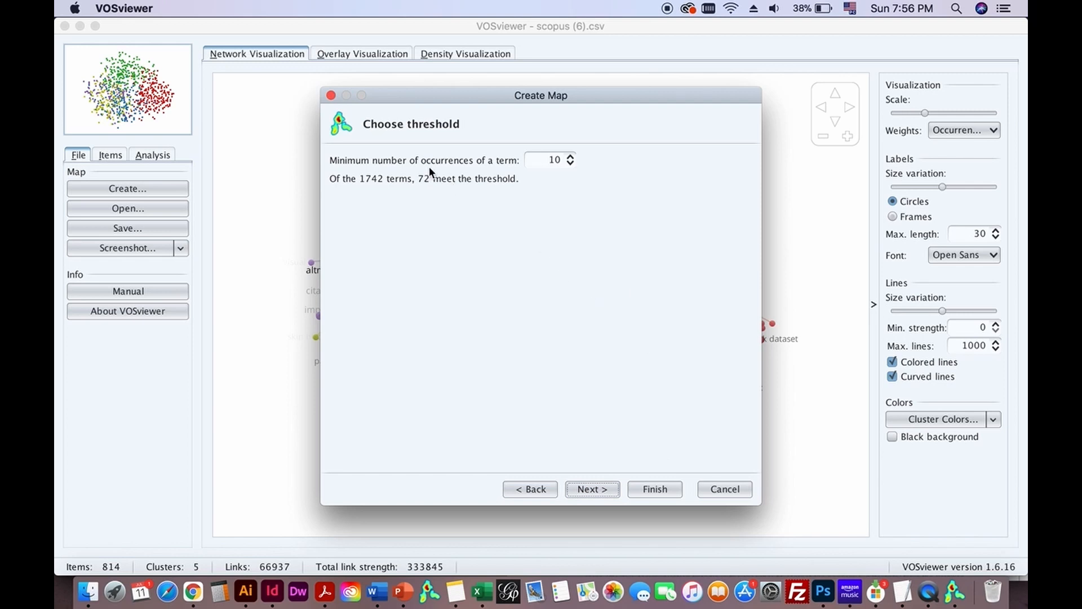
Set the minimum number of occurrences of a term to 4
click(571, 163)
click(571, 164)
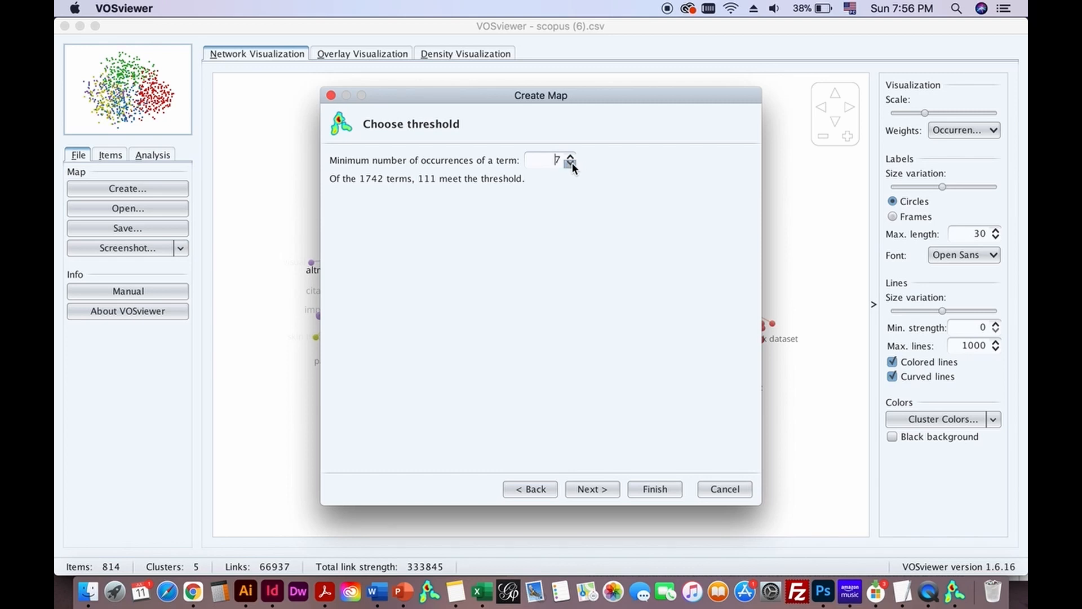
click(571, 163)
click(570, 165)
click(571, 164)
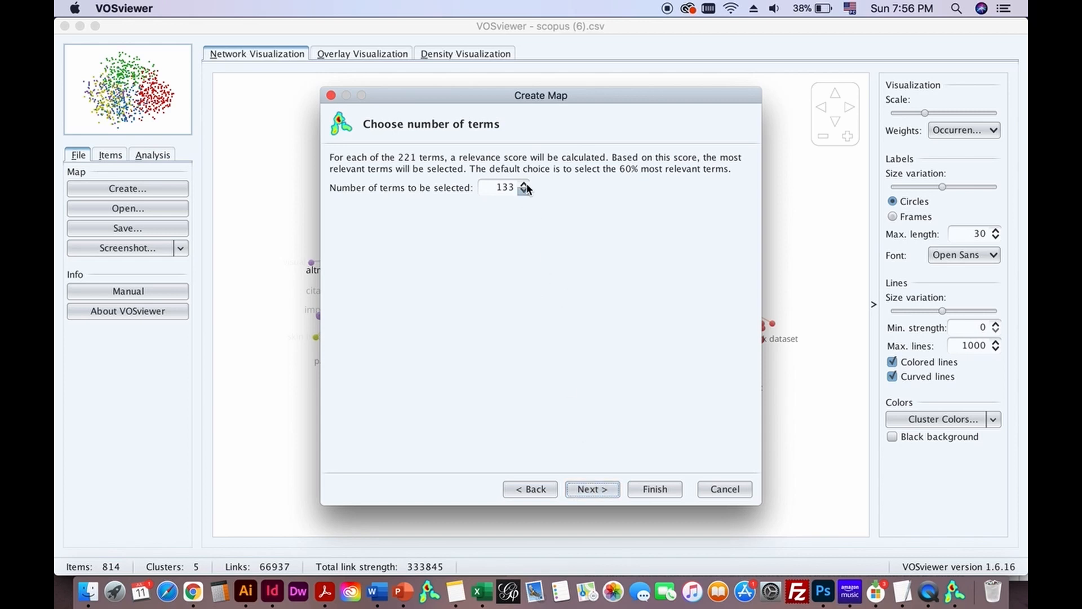
Set the number of terms to be selected to 221 and review the list of selected terms through its end
click(524, 183)
click(586, 489)
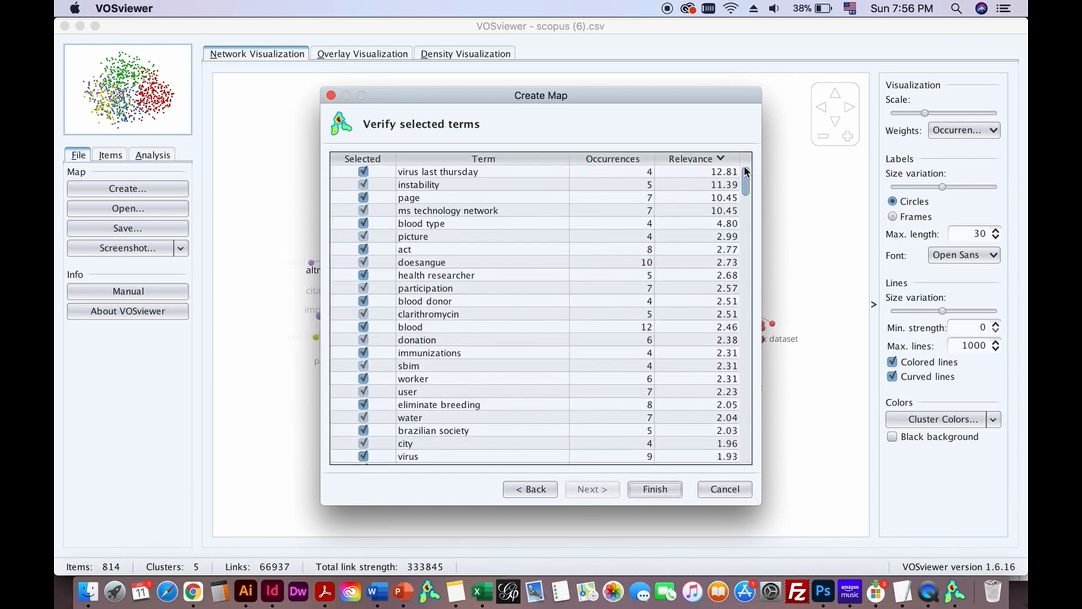
drag(747, 178, 746, 221)
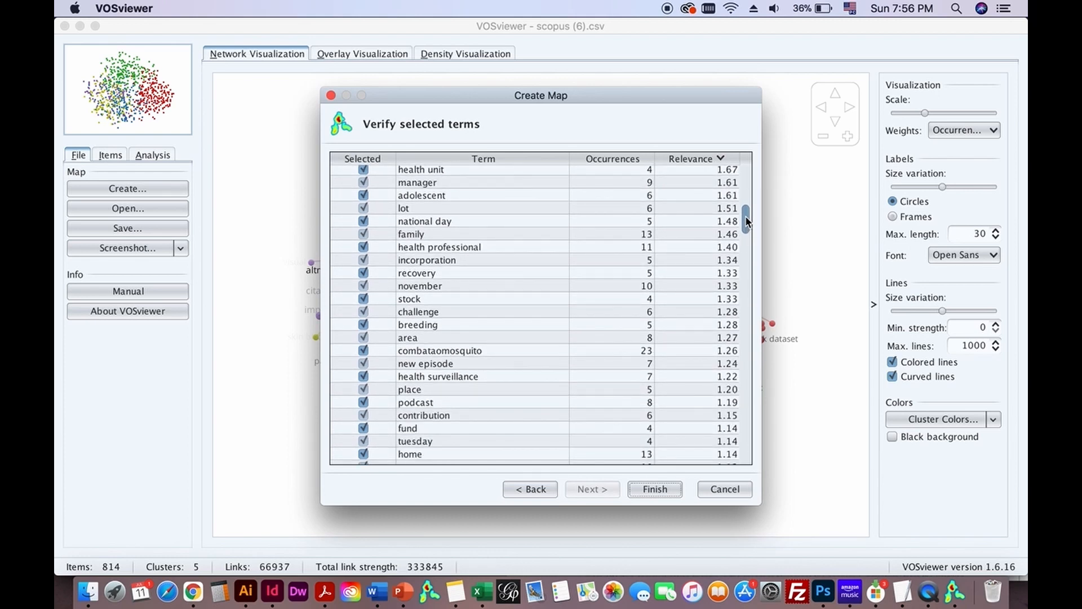
mouse_move(746, 217)
mouse_down()
mouse_move(754, 340)
mouse_move(746, 450)
mouse_up()
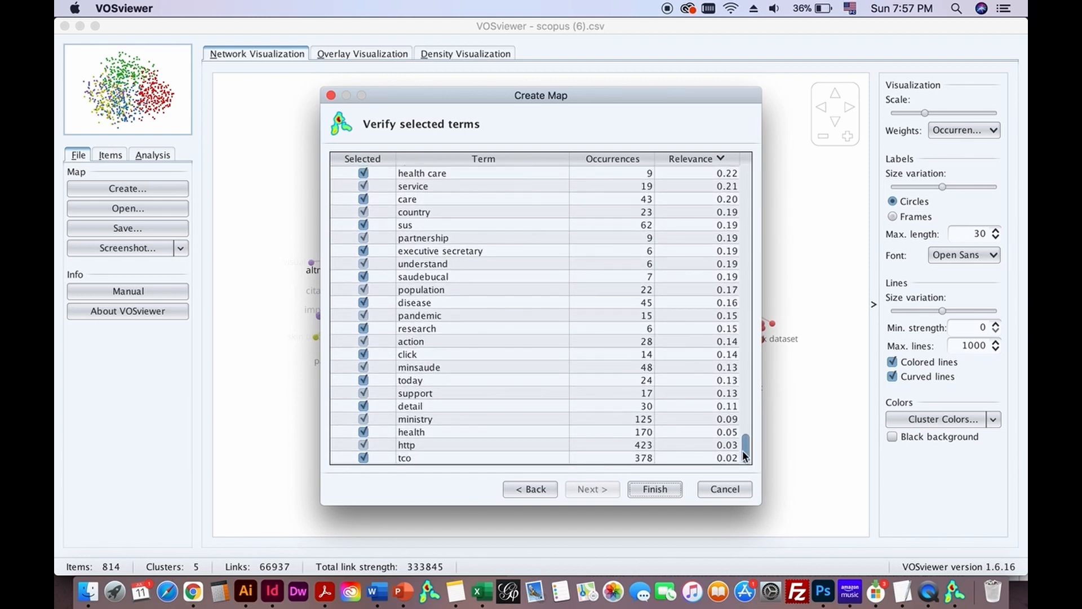
Exclude the terms http and tco from the selection and generate the term map
click(358, 444)
click(381, 446)
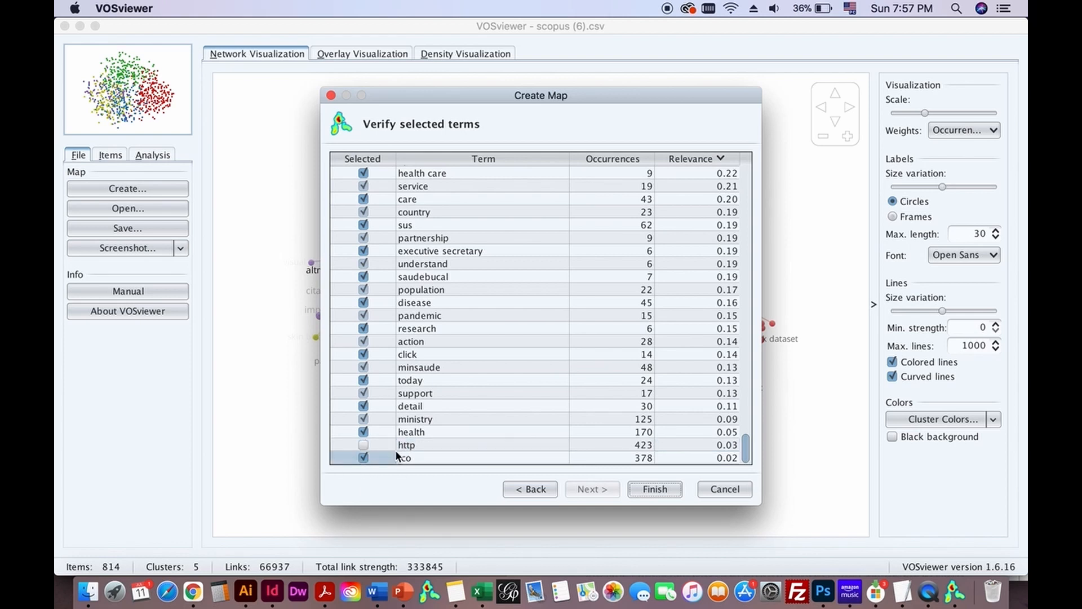
click(365, 459)
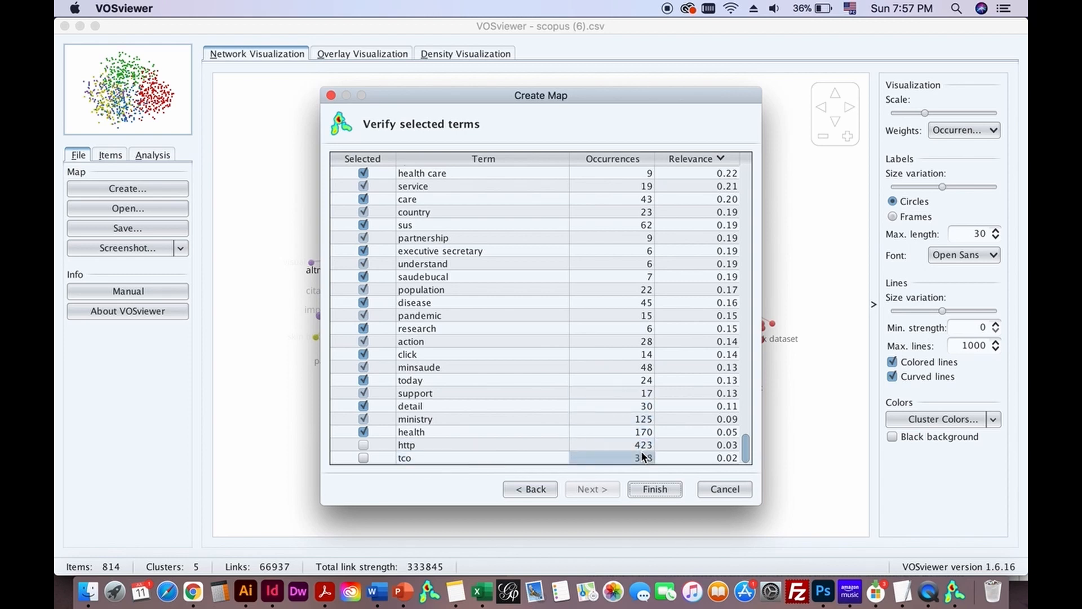
click(659, 489)
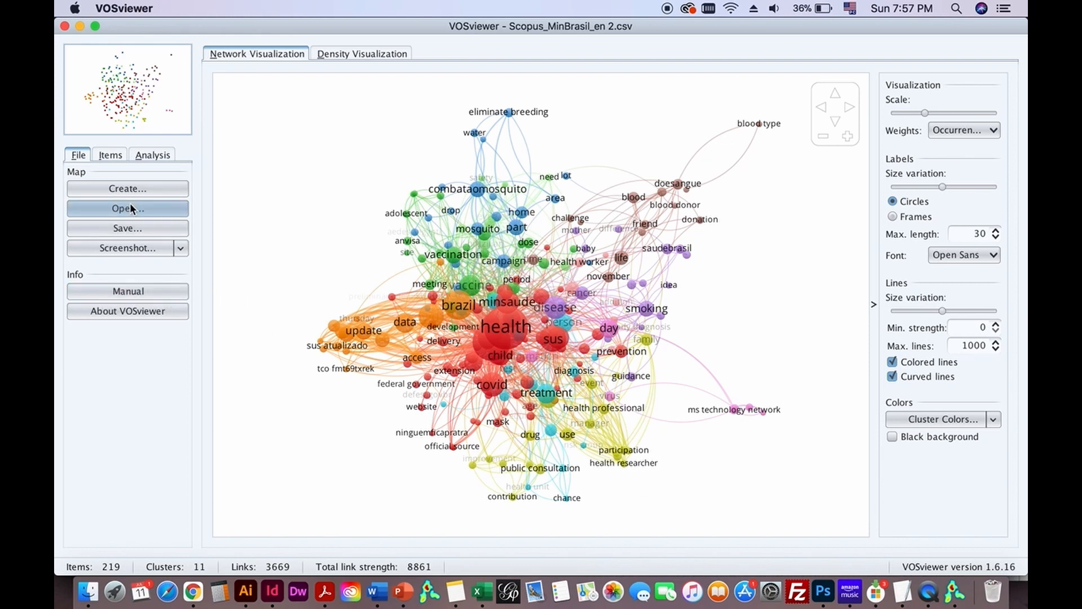
Set the layout attraction to 1, choose association strength as the normalization method, and update the map layout
click(152, 155)
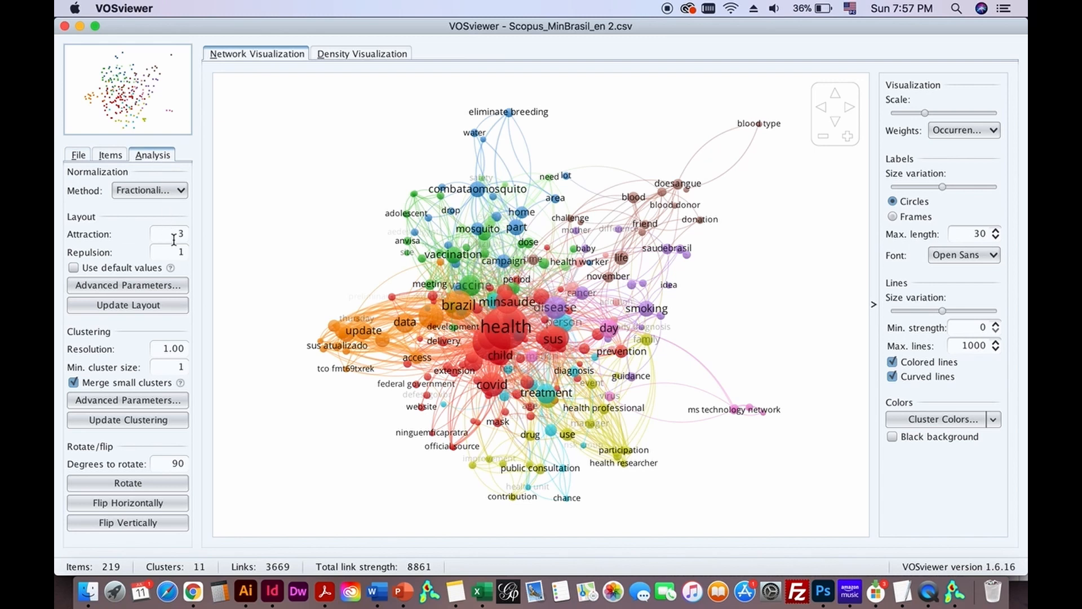
click(157, 301)
double_click(182, 234)
text(1)
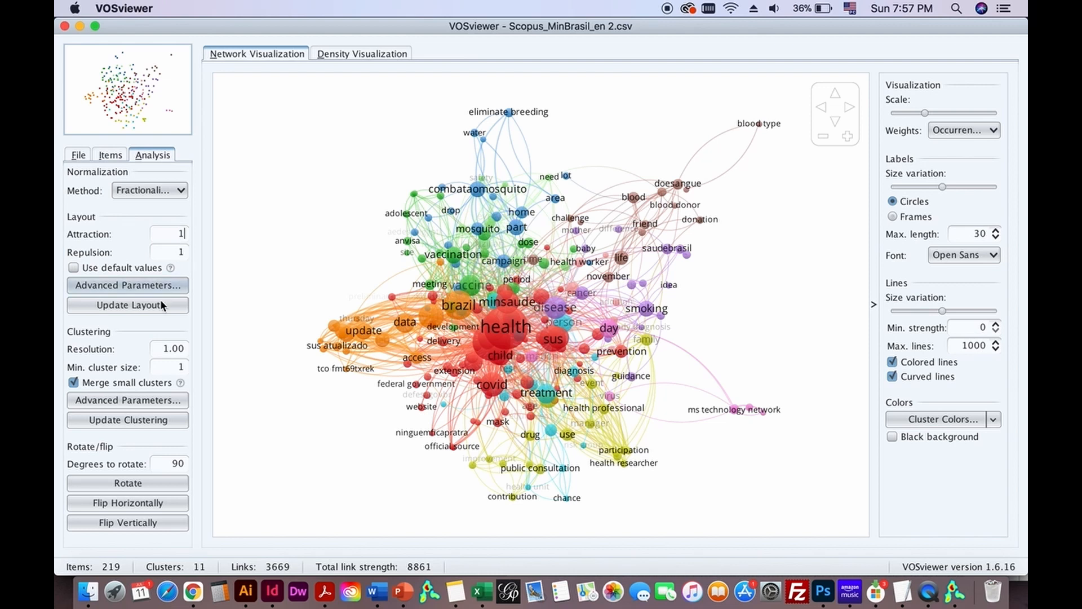
click(179, 190)
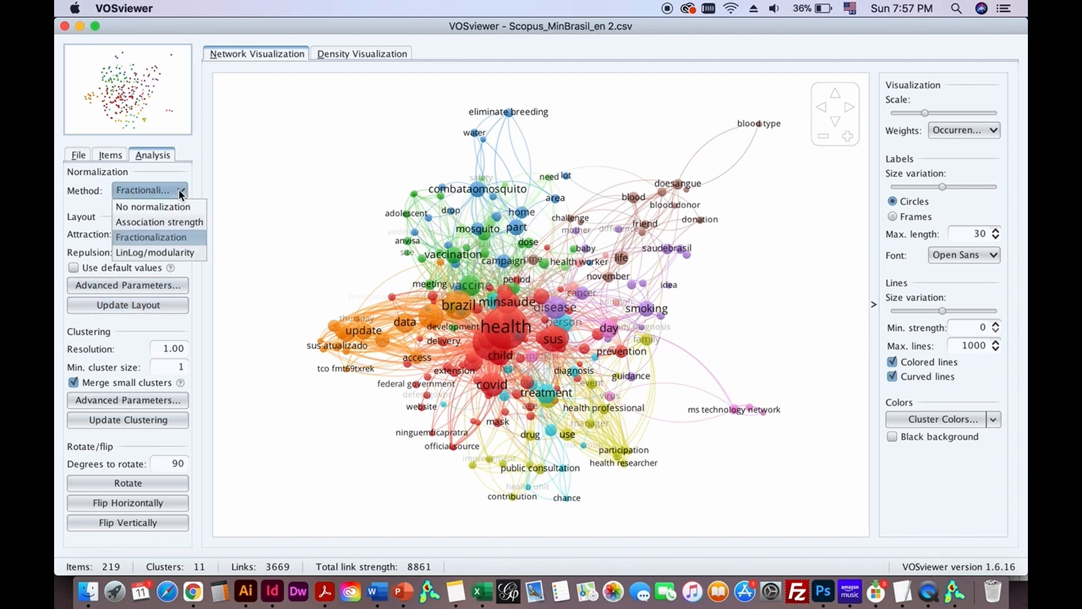
click(166, 223)
click(148, 305)
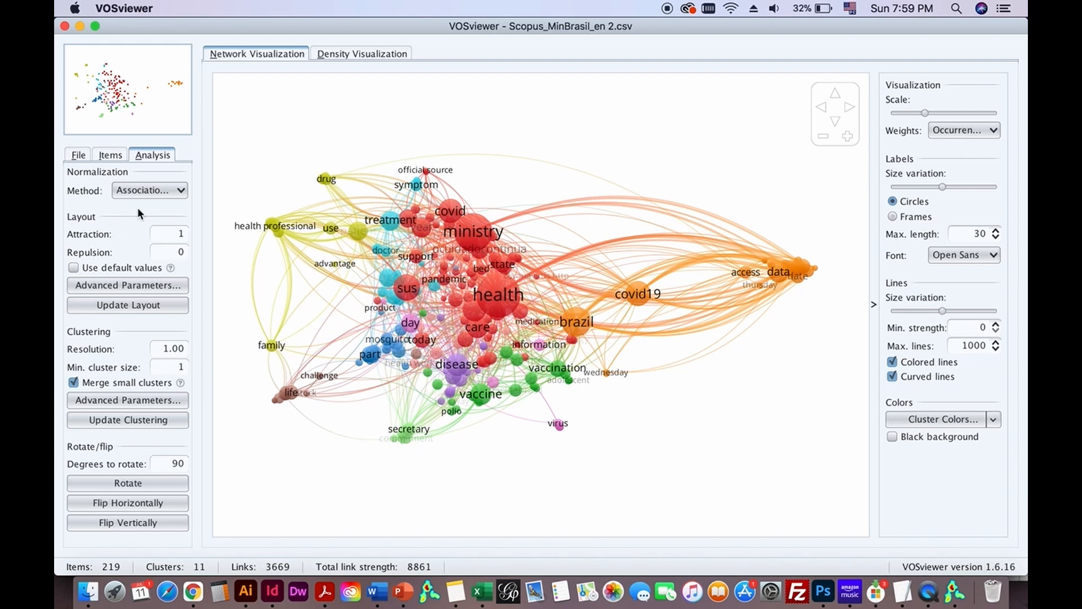
Change the normalization method to LinLog/modularity and rerun the map layout
click(172, 190)
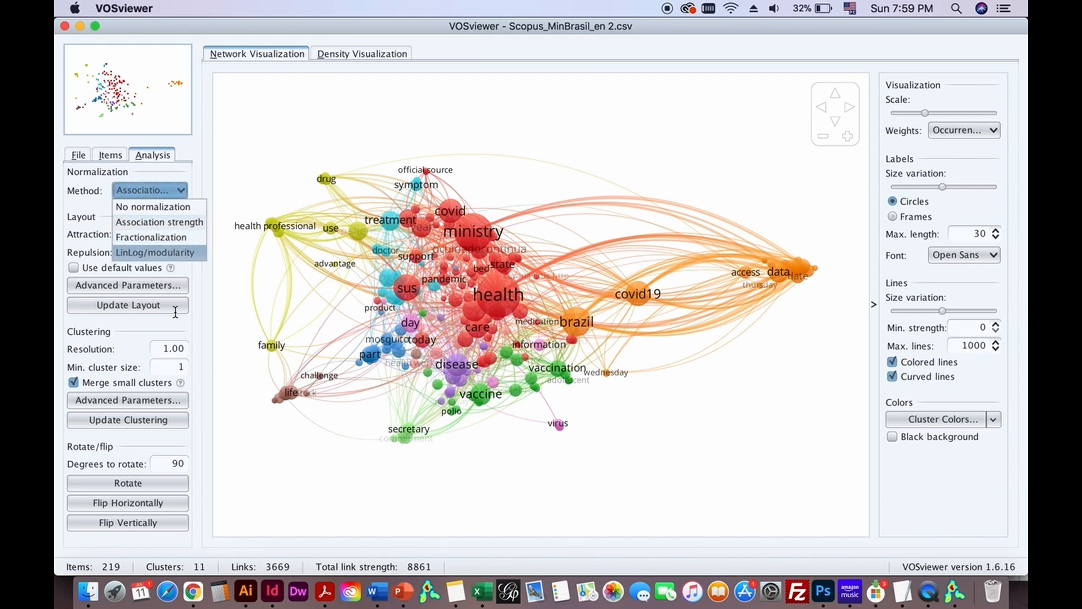
key(Return)
click(157, 304)
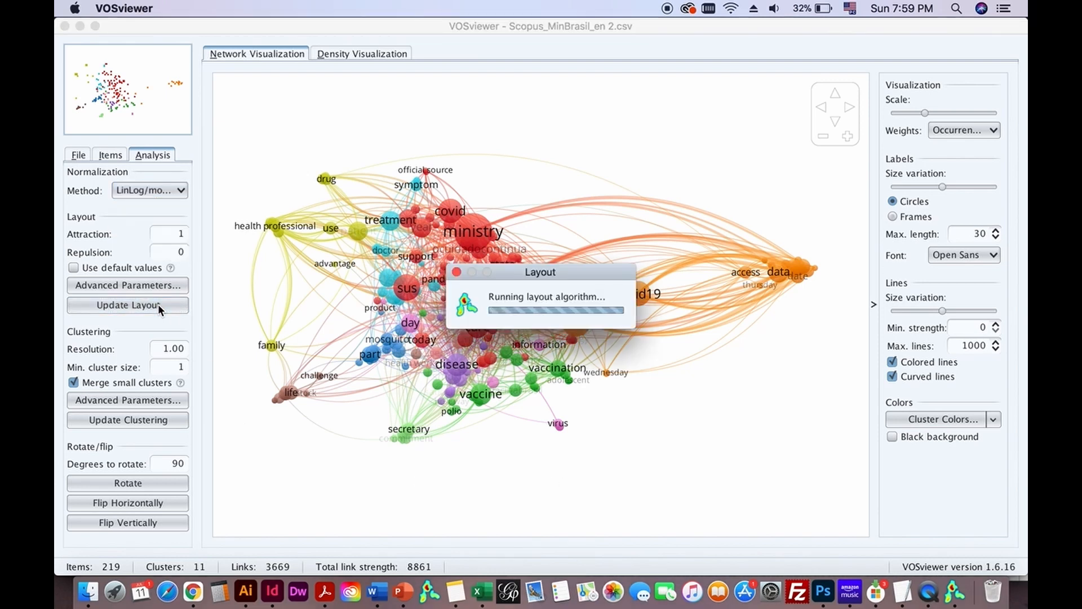
click(159, 304)
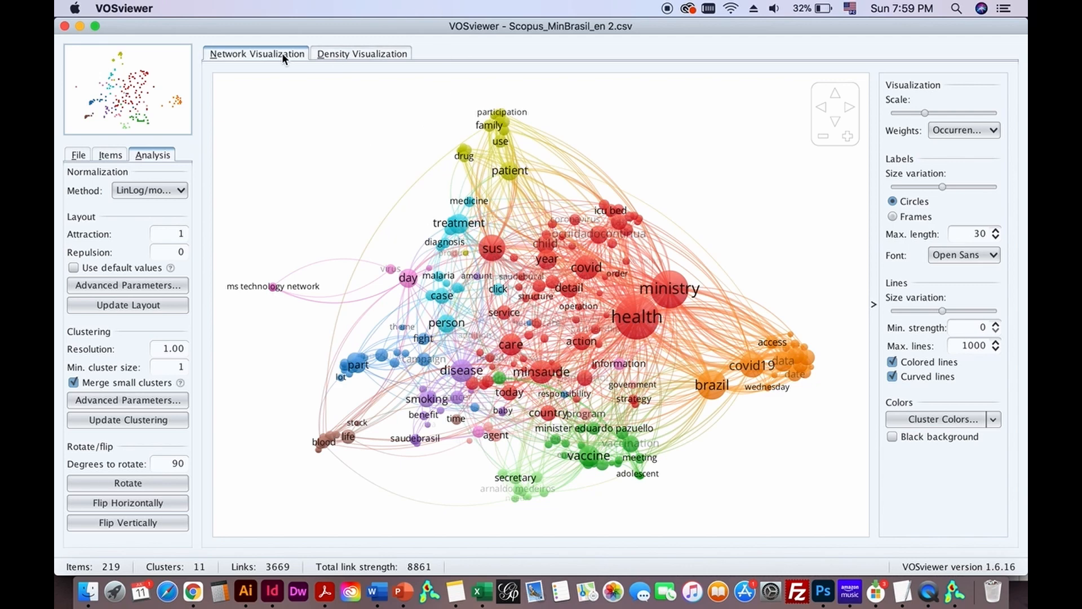
Compare the term map's density visualization with its network visualization, finishing in the network view
click(346, 54)
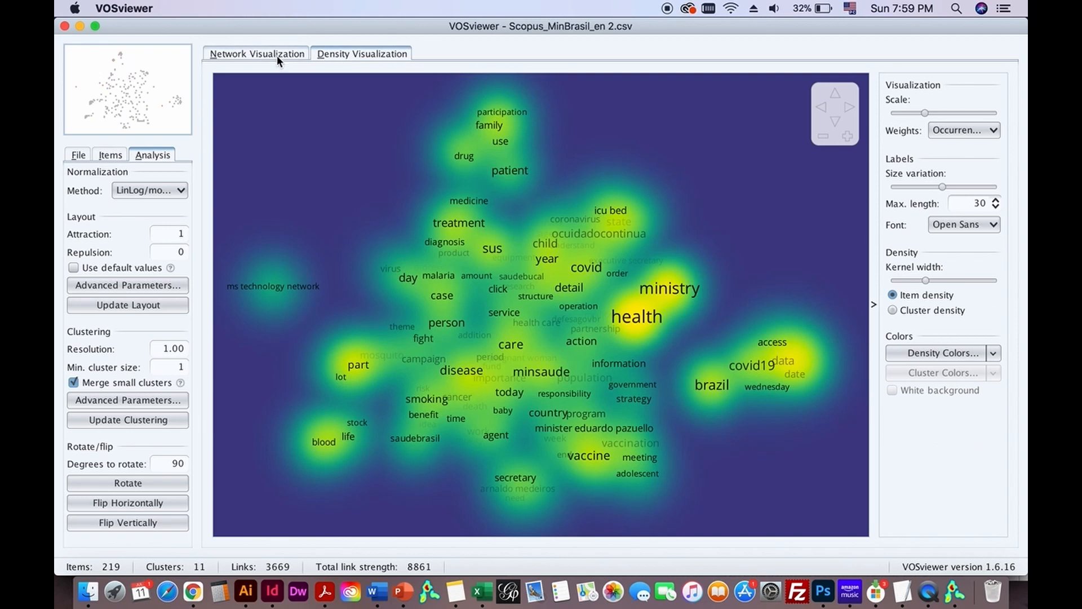
click(275, 55)
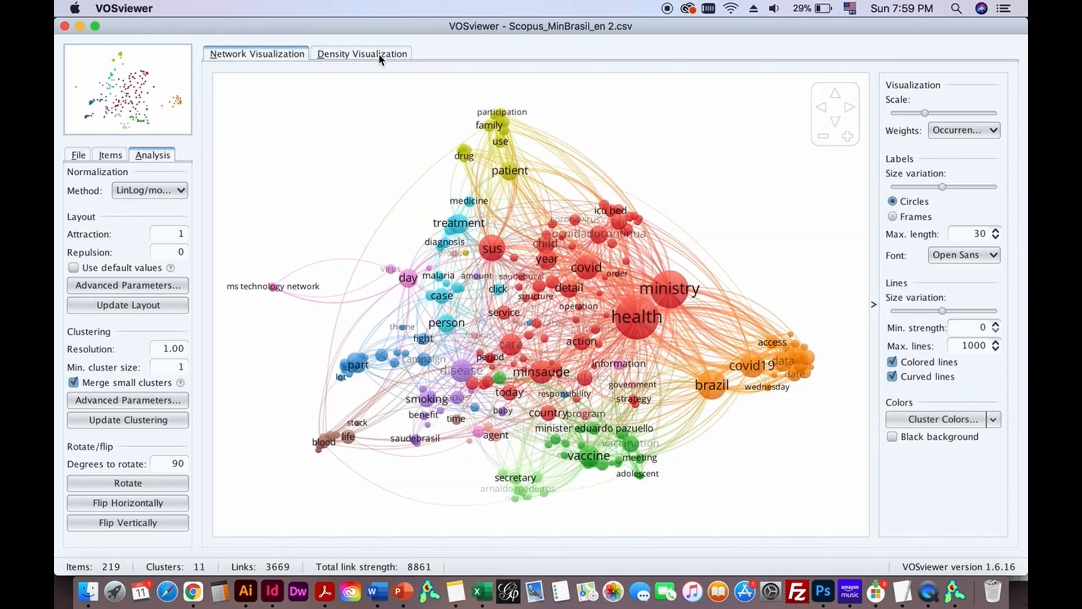
click(378, 54)
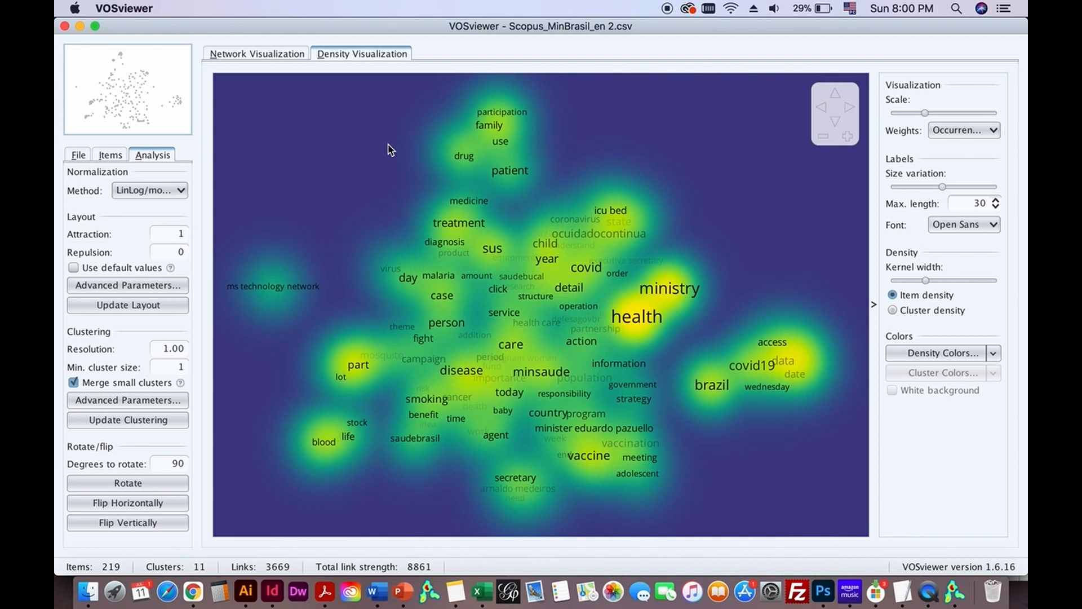
click(283, 52)
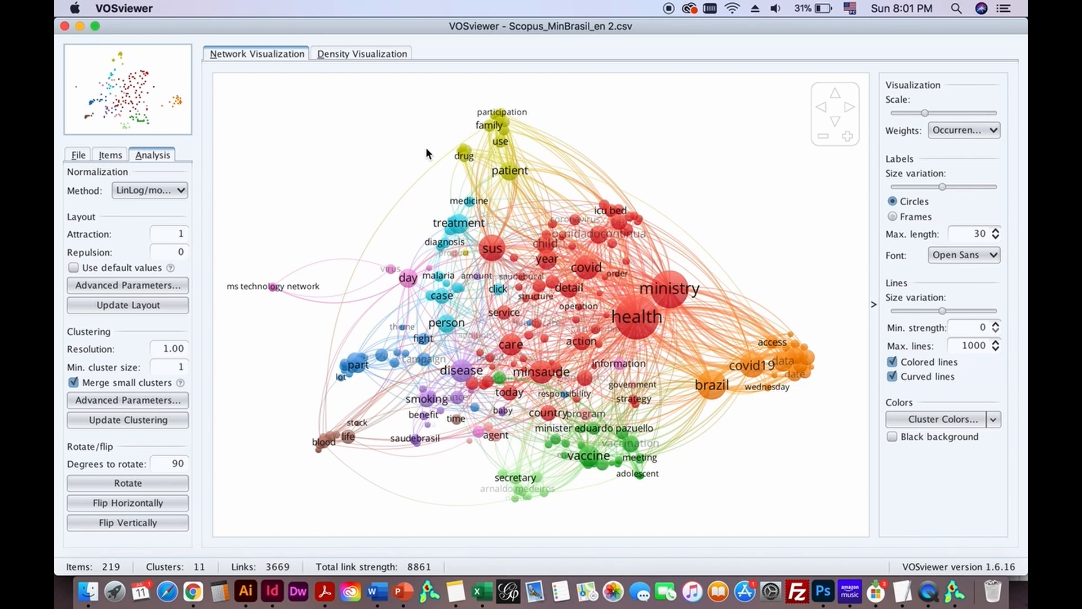
right_click(927, 593)
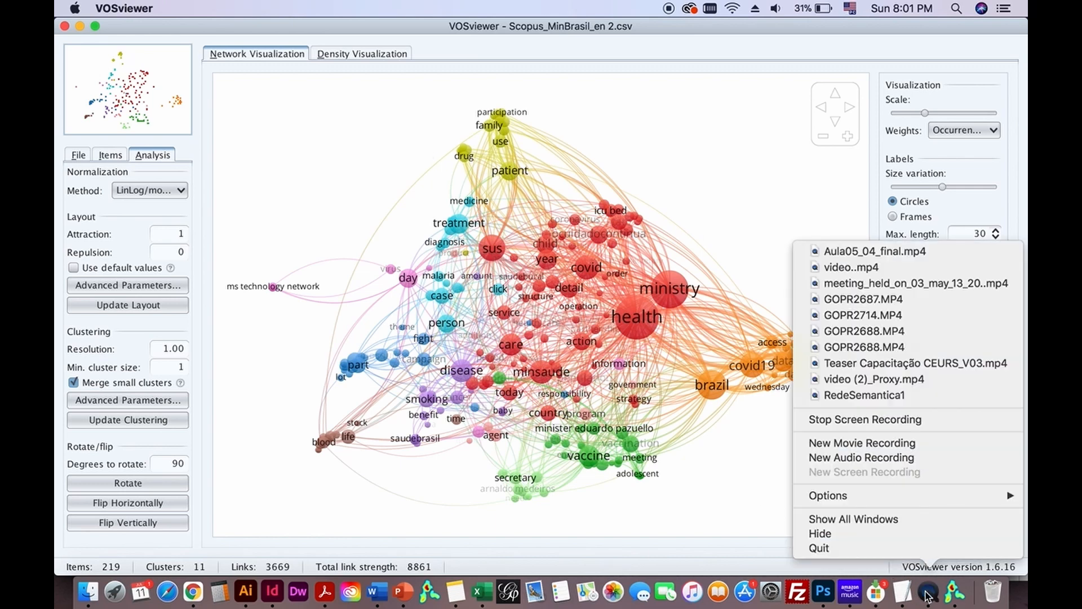